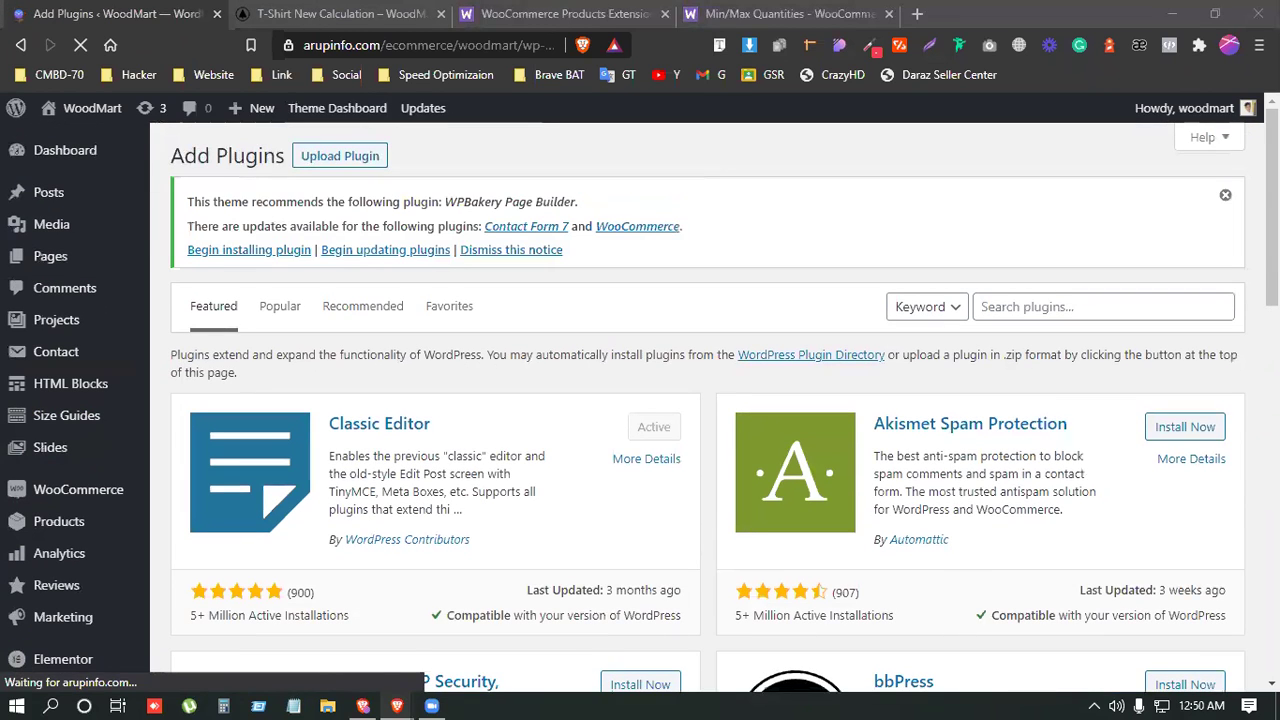
Search the plugin directory for "woocommerce bulk product upload" and look through the results.
left_click(1056, 306)
type("woocommerce bulk")
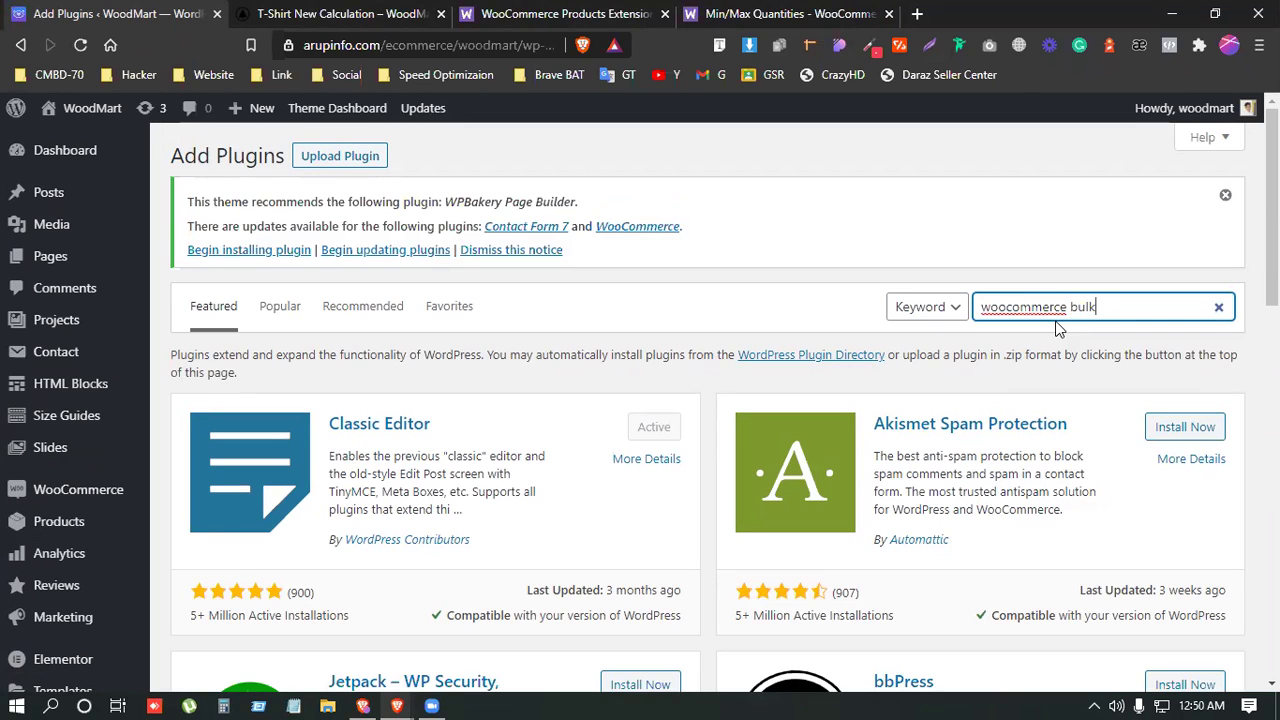
type(" product")
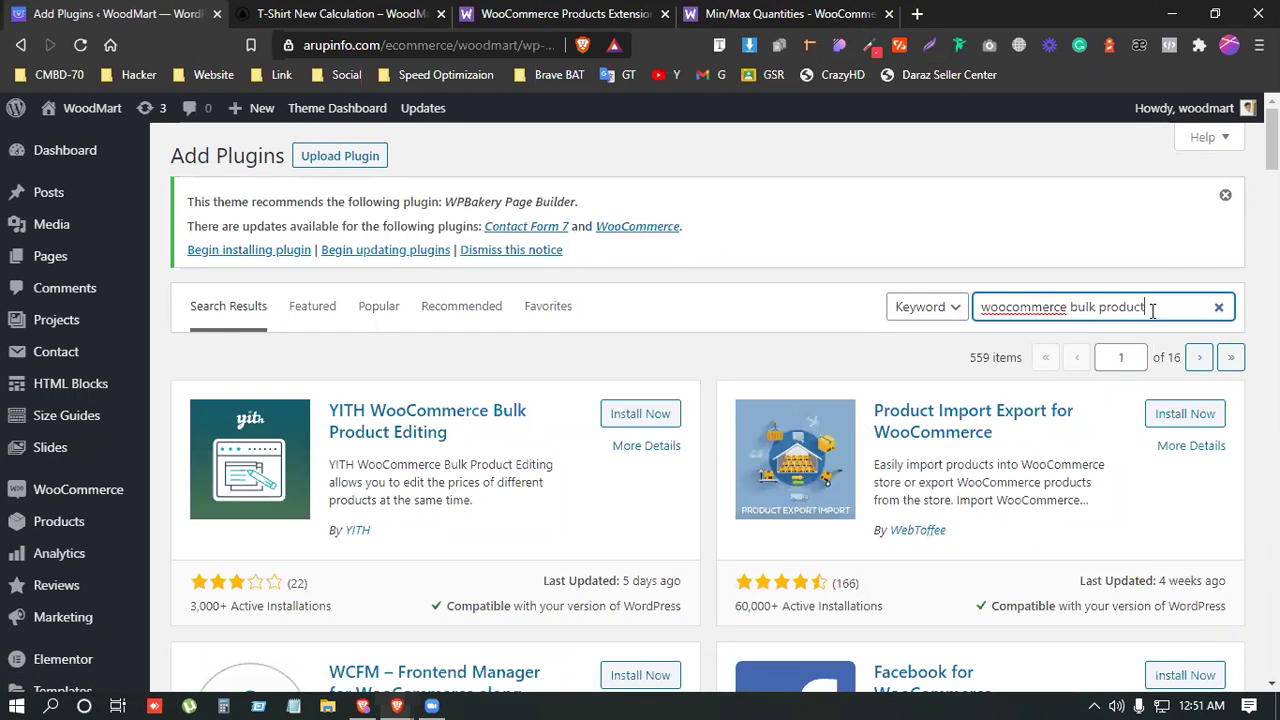
type("oad")
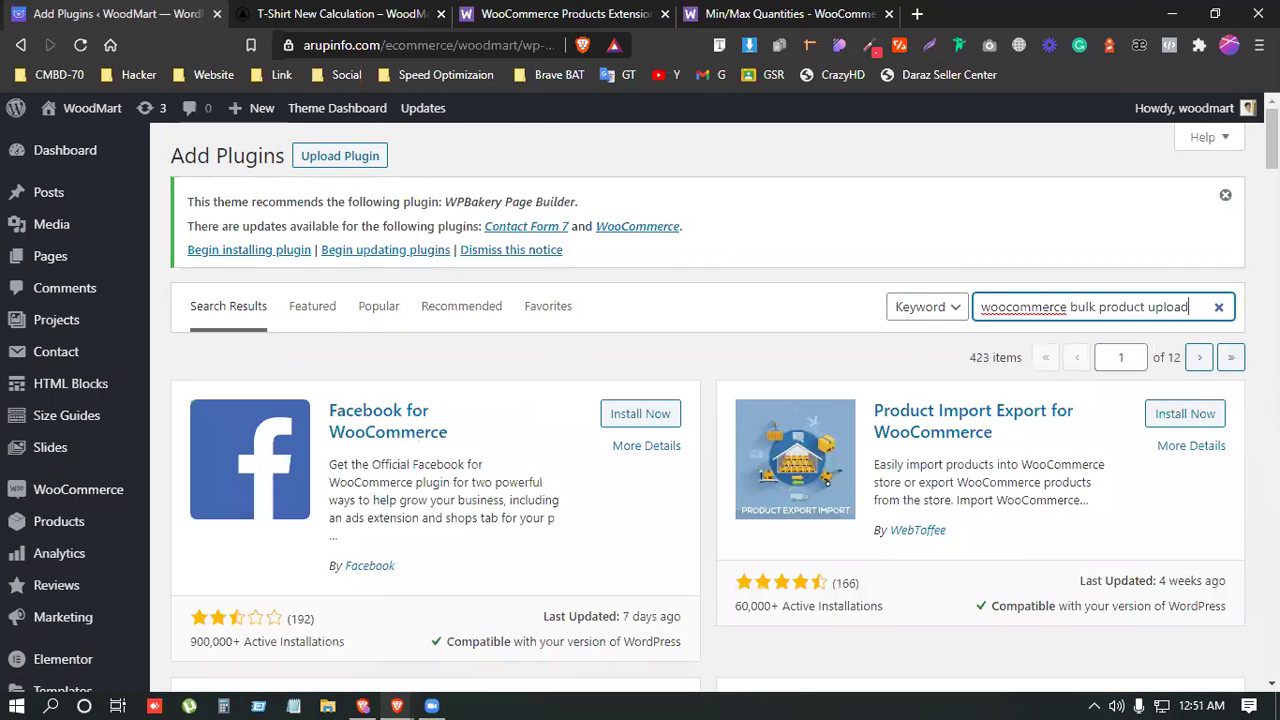
scroll(414, 423, "down", 3)
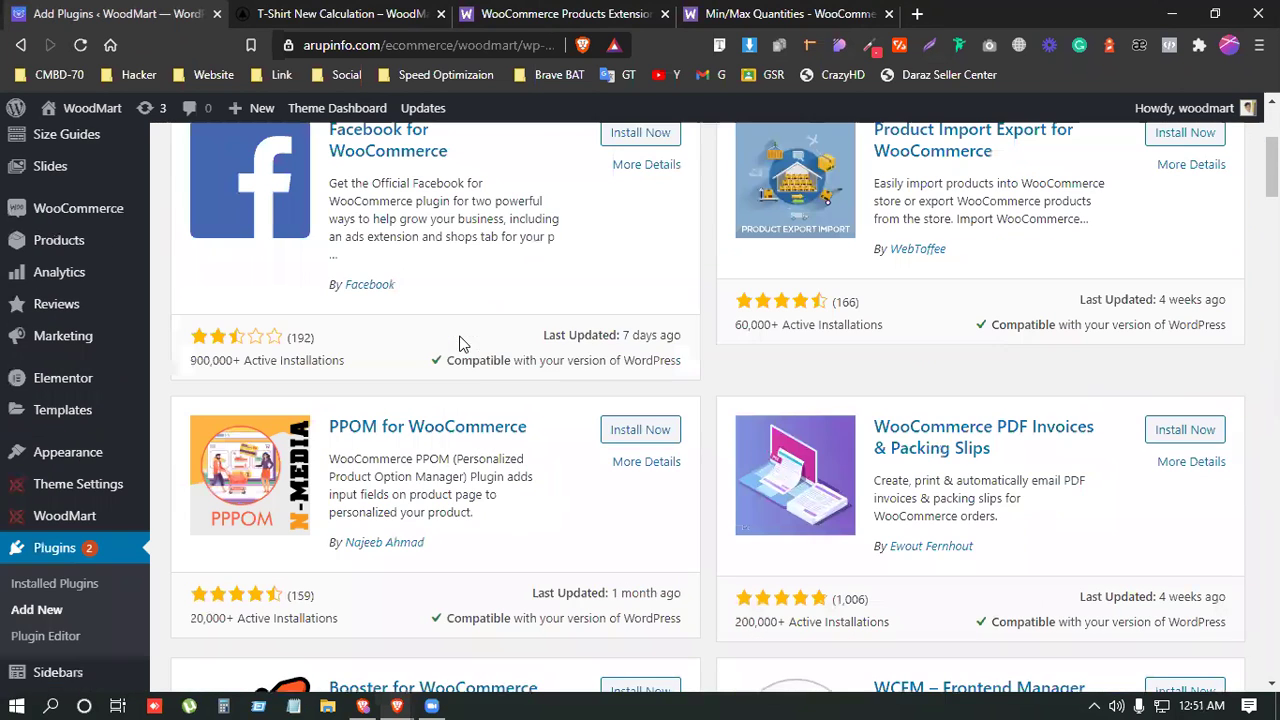
scroll(617, 483, "up", 3)
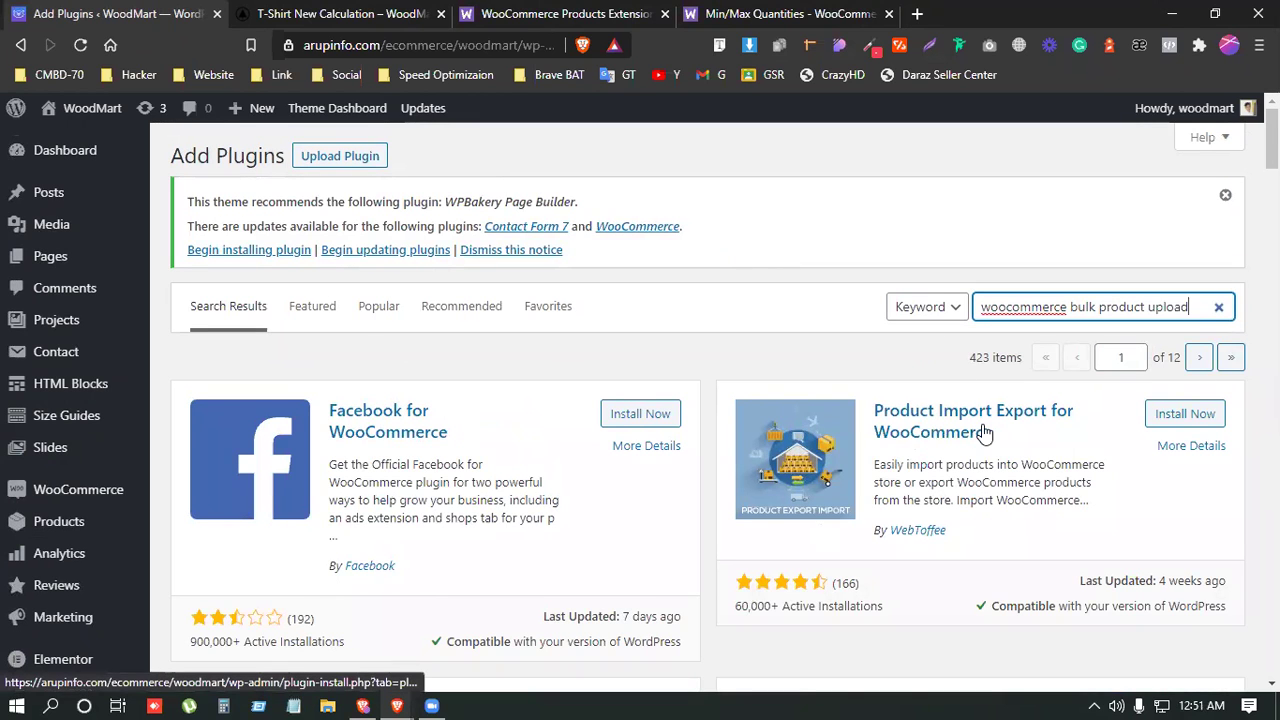
Install and activate the Product Import Export for WooCommerce plugin by WebToffee.
scroll(712, 468, "down", 3)
scroll(727, 464, "up", 2)
left_click_drag(995, 340, 876, 316)
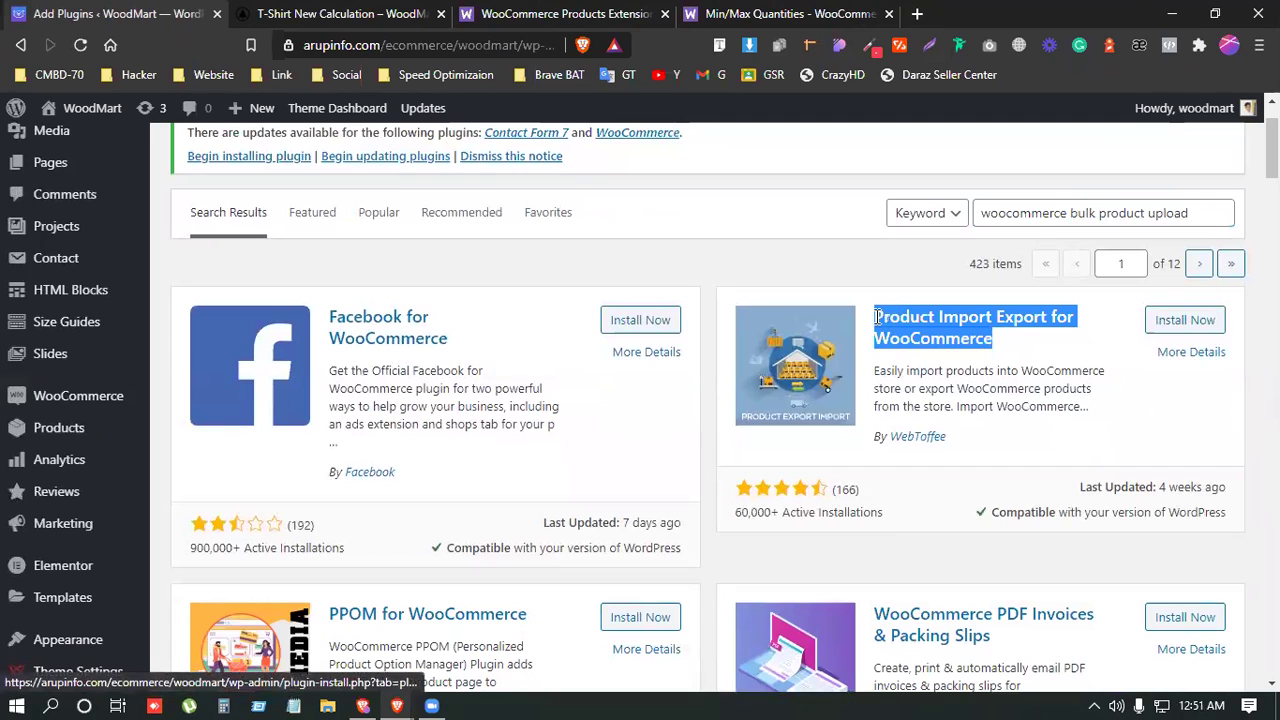
left_click(1185, 320)
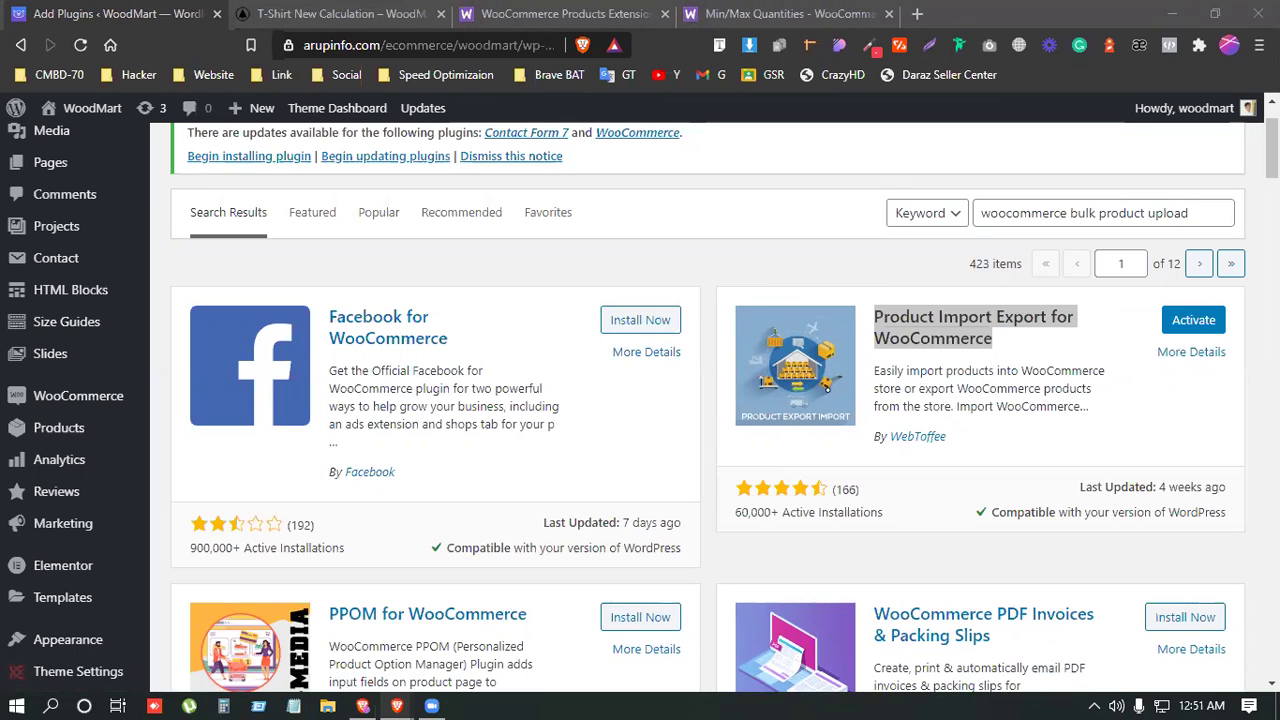
left_click(1193, 322)
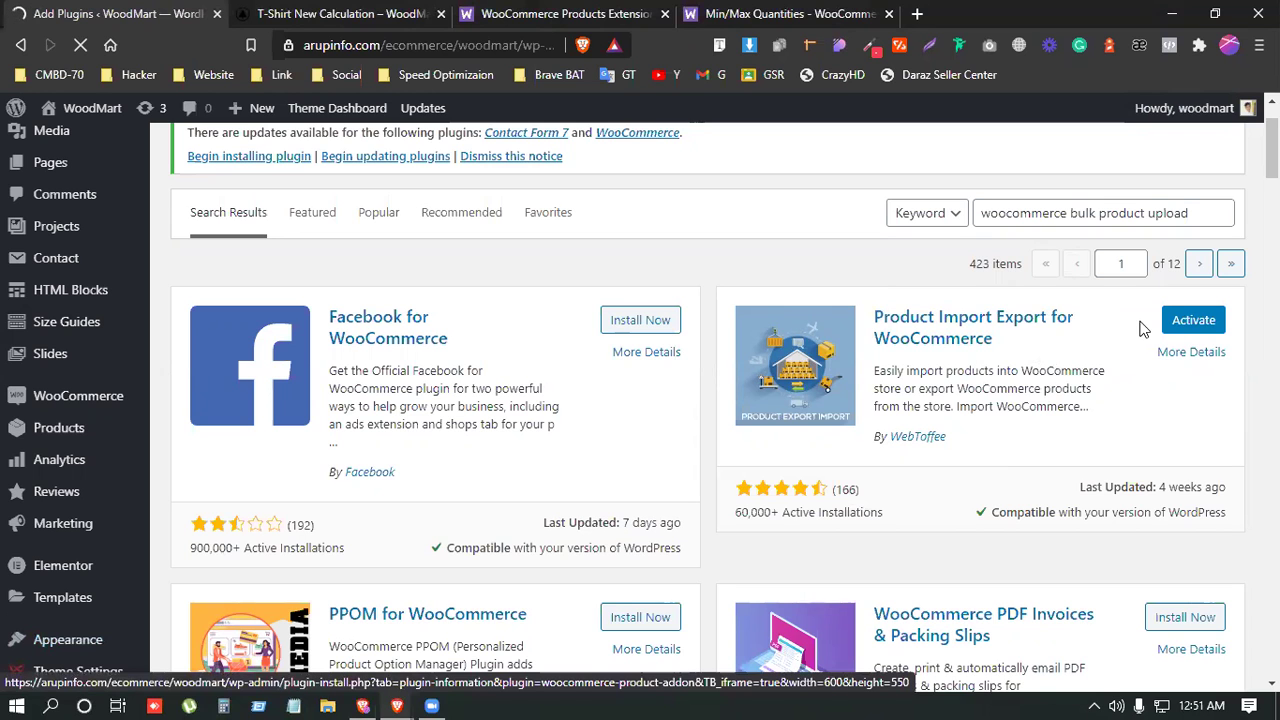
Close the Min/Max Quantities and WooCommerce Products Extensions pages and return to the WordPress admin page.
left_click(820, 14)
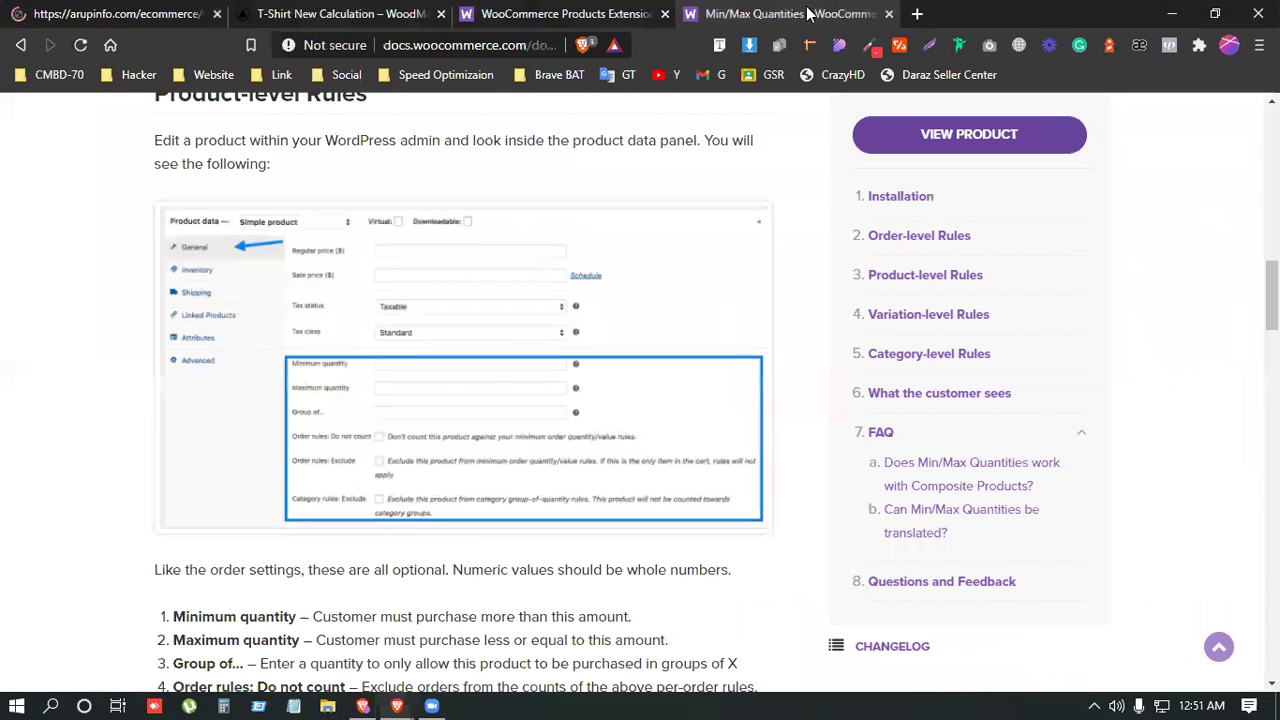
left_click(888, 14)
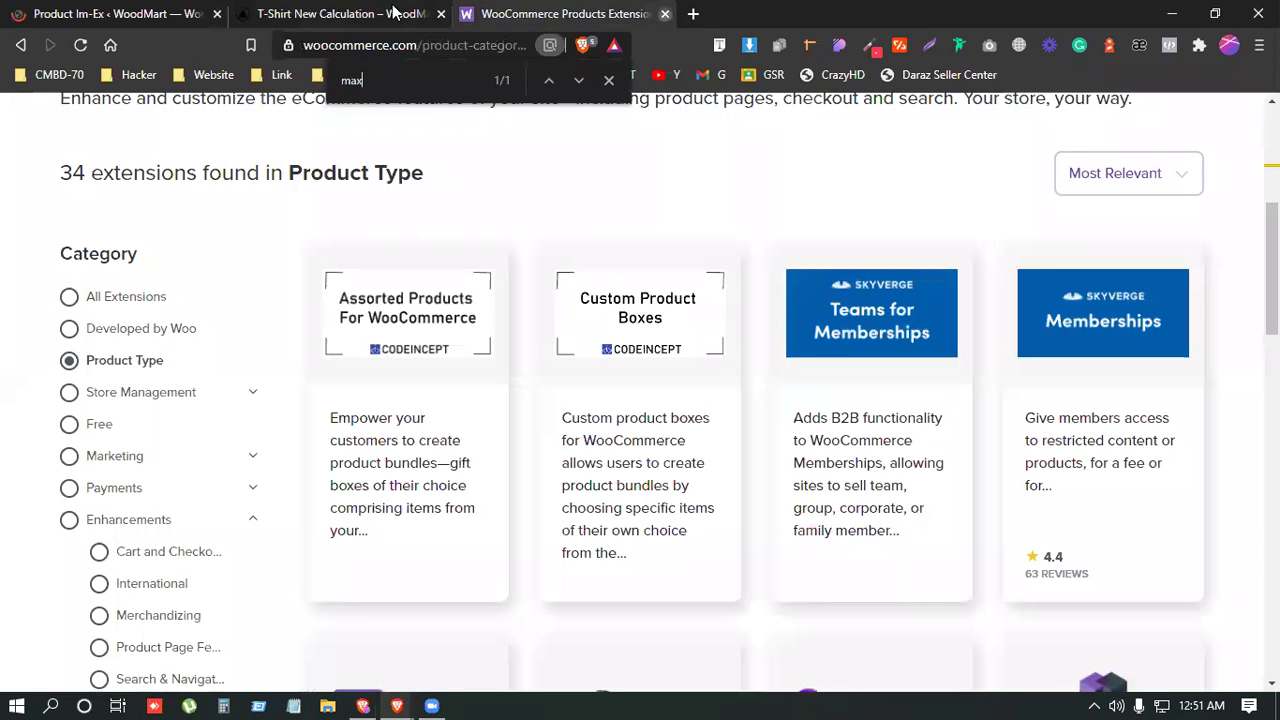
key("ctrl+w")
left_click(120, 8)
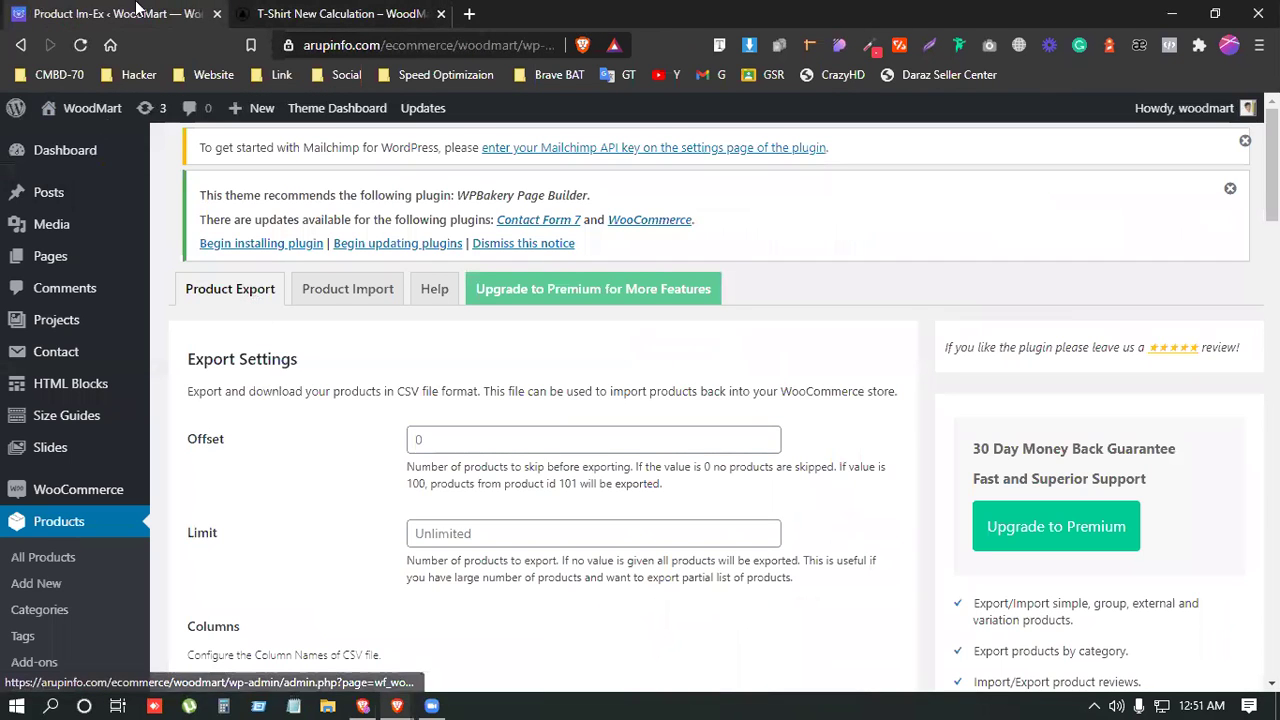
Examine the product export settings, including offset, limit and the list of CSV columns.
scroll(332, 469, "down", 2)
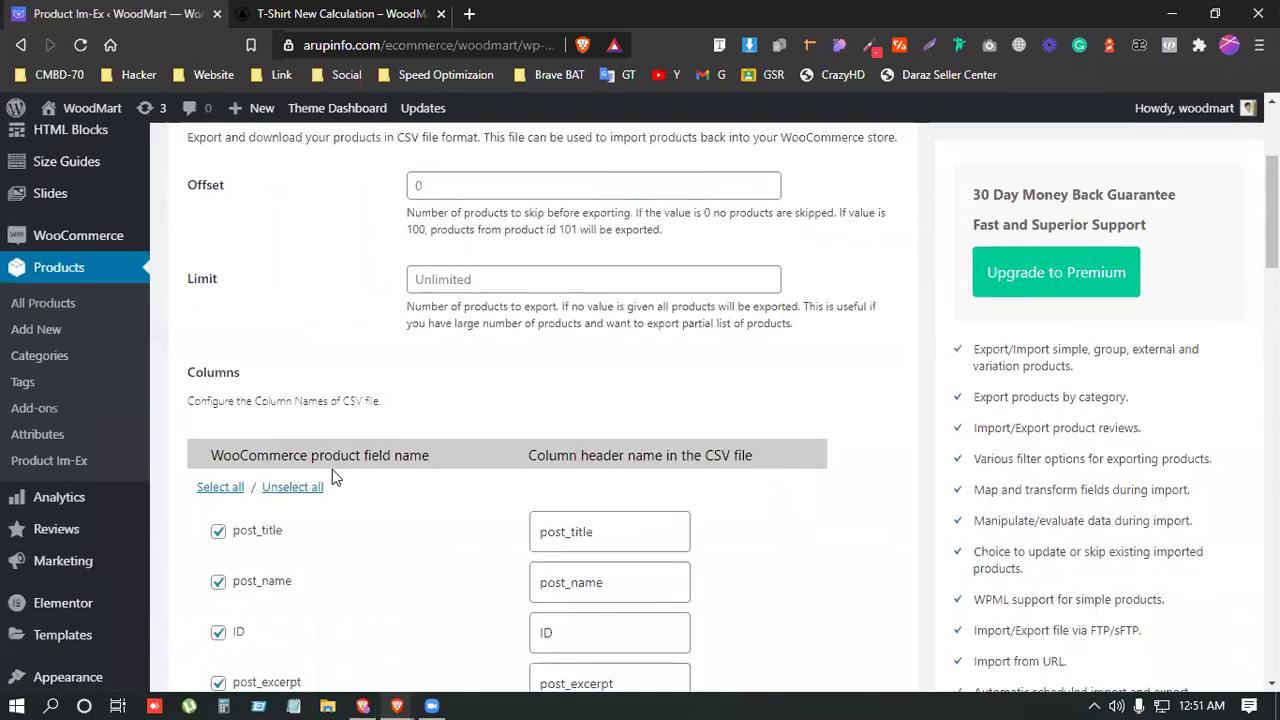
scroll(332, 469, "down", 2)
scroll(332, 469, "up", 2)
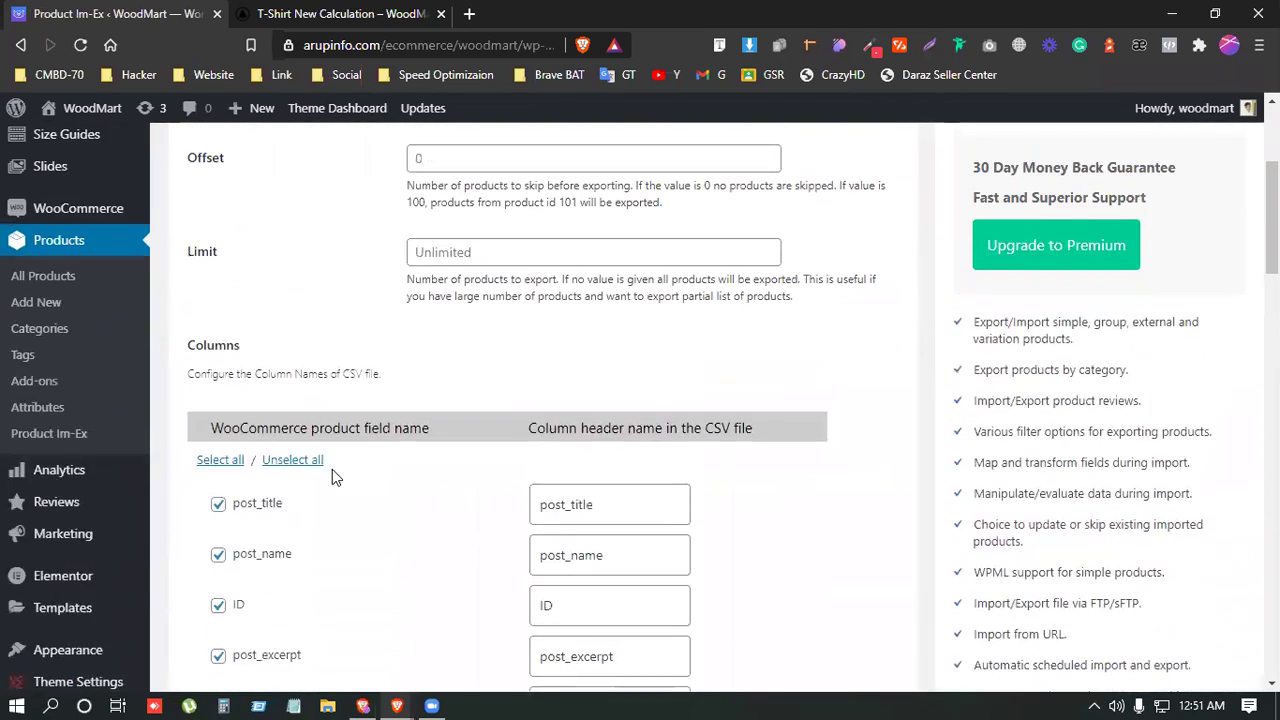
scroll(332, 469, "down", 7)
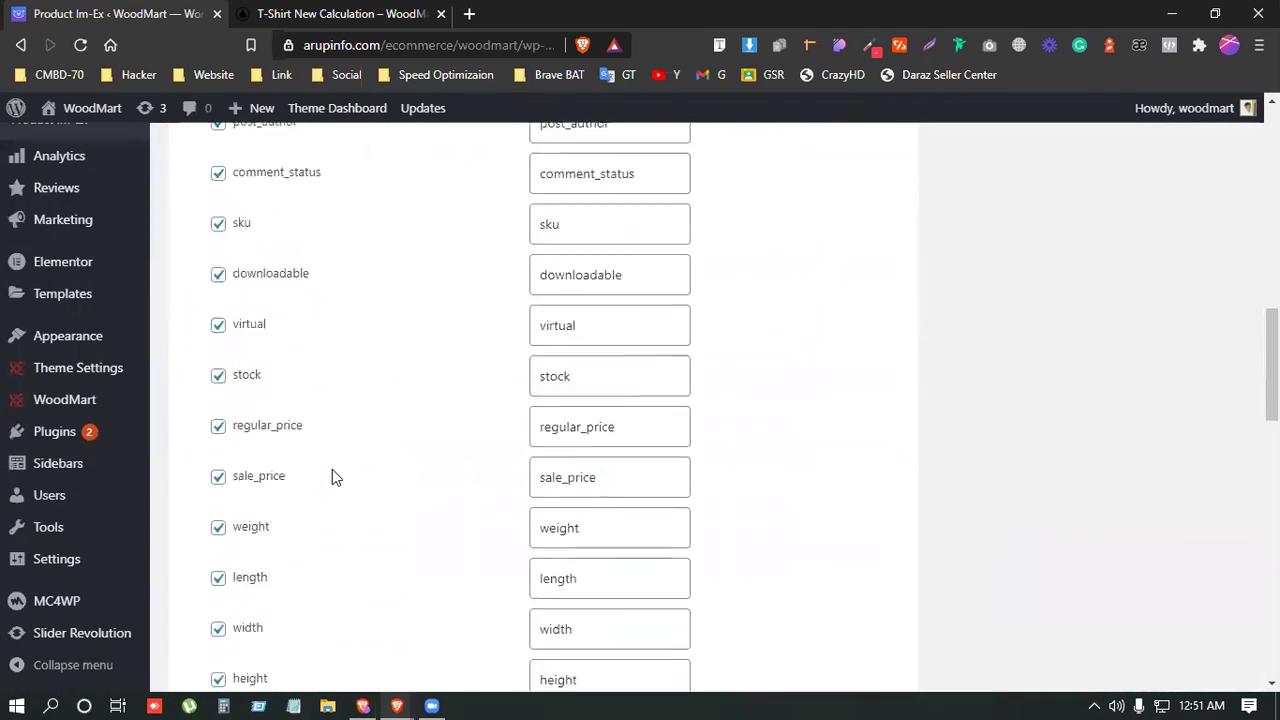
scroll(332, 470, "down", 10)
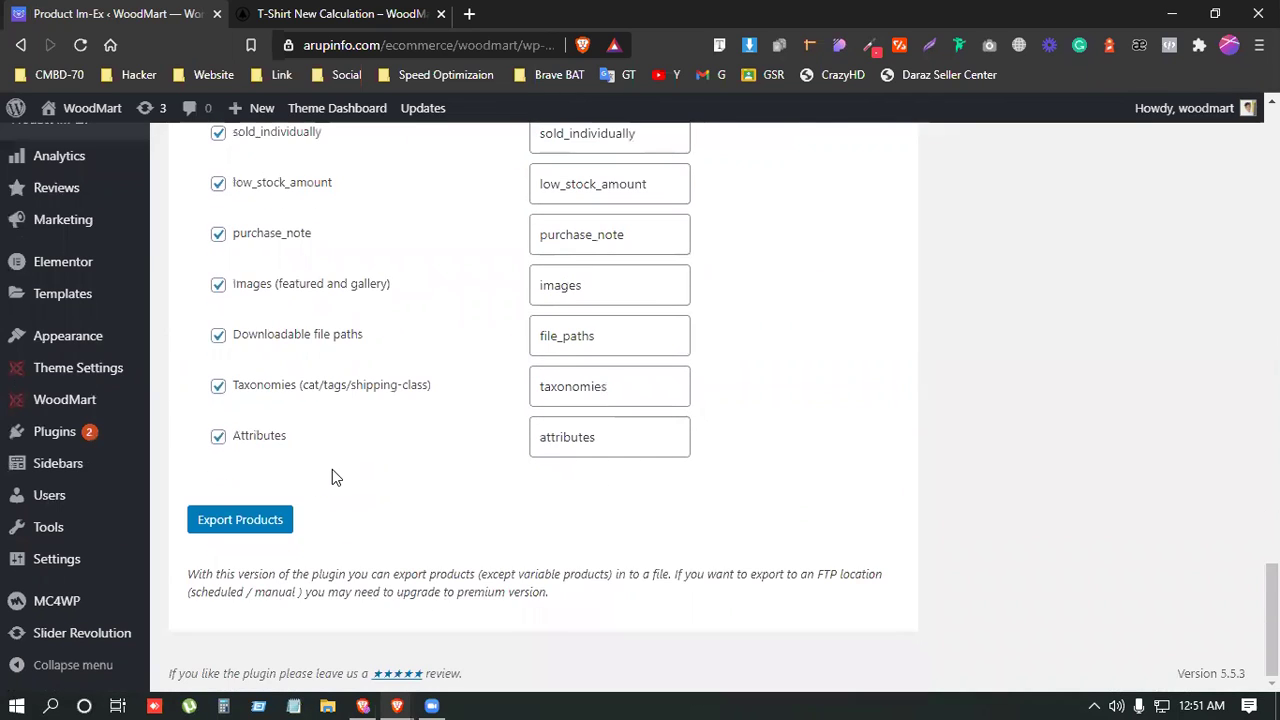
scroll(332, 469, "up", 20)
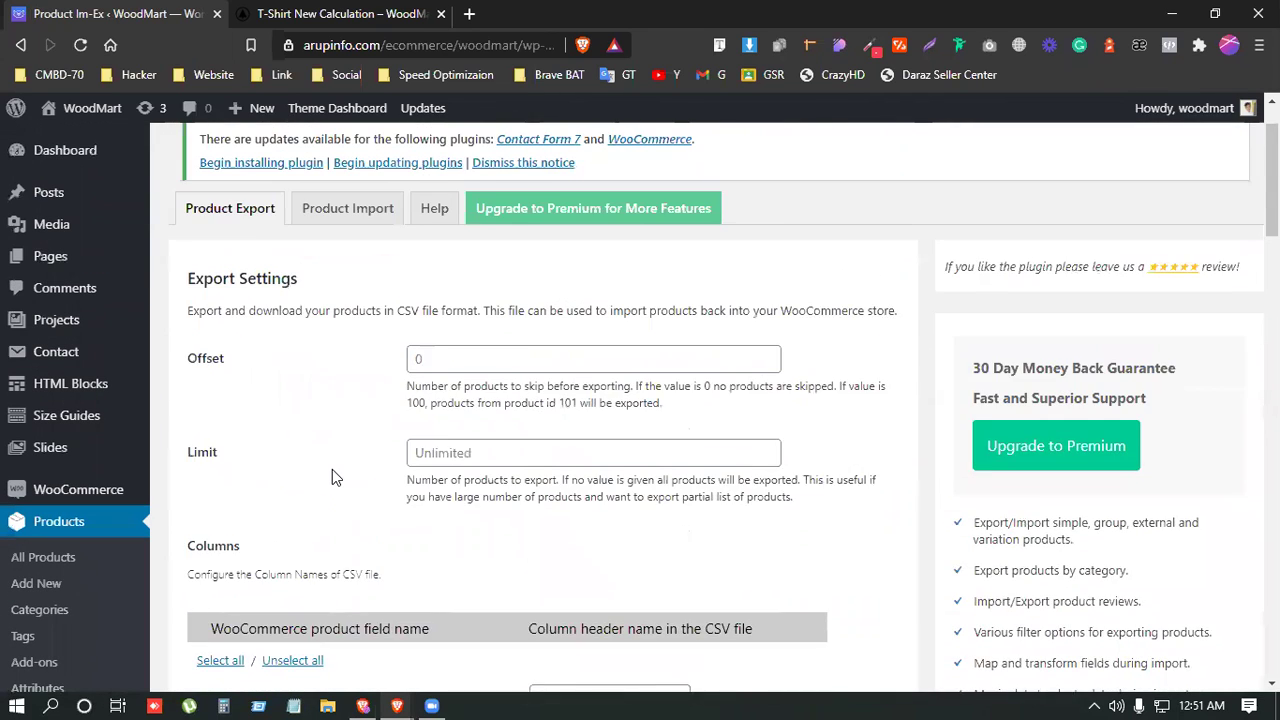
scroll(332, 469, "up", 1)
scroll(180, 578, "down", 2)
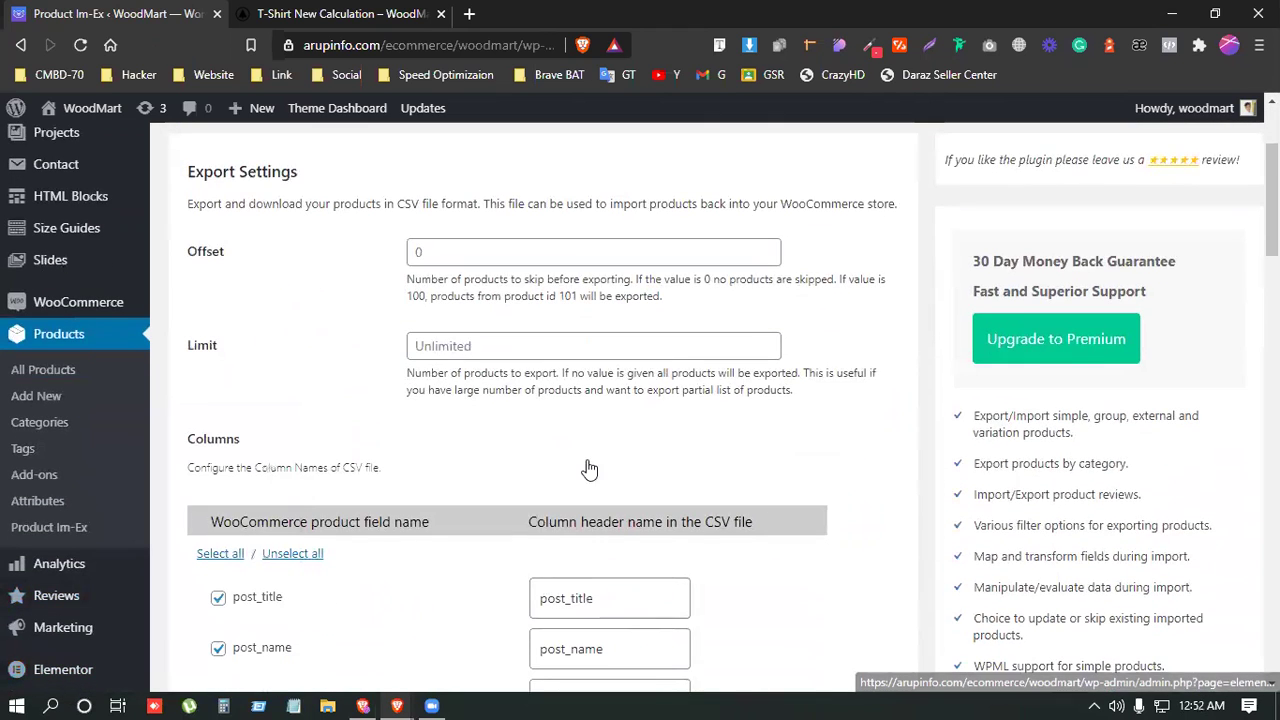
scroll(363, 423, "up", 2)
Open WooCommerce's Product Import-Export page and export the products with all columns to woocommerce-product-export.csv on the Desktop.
mouse_move(57, 489)
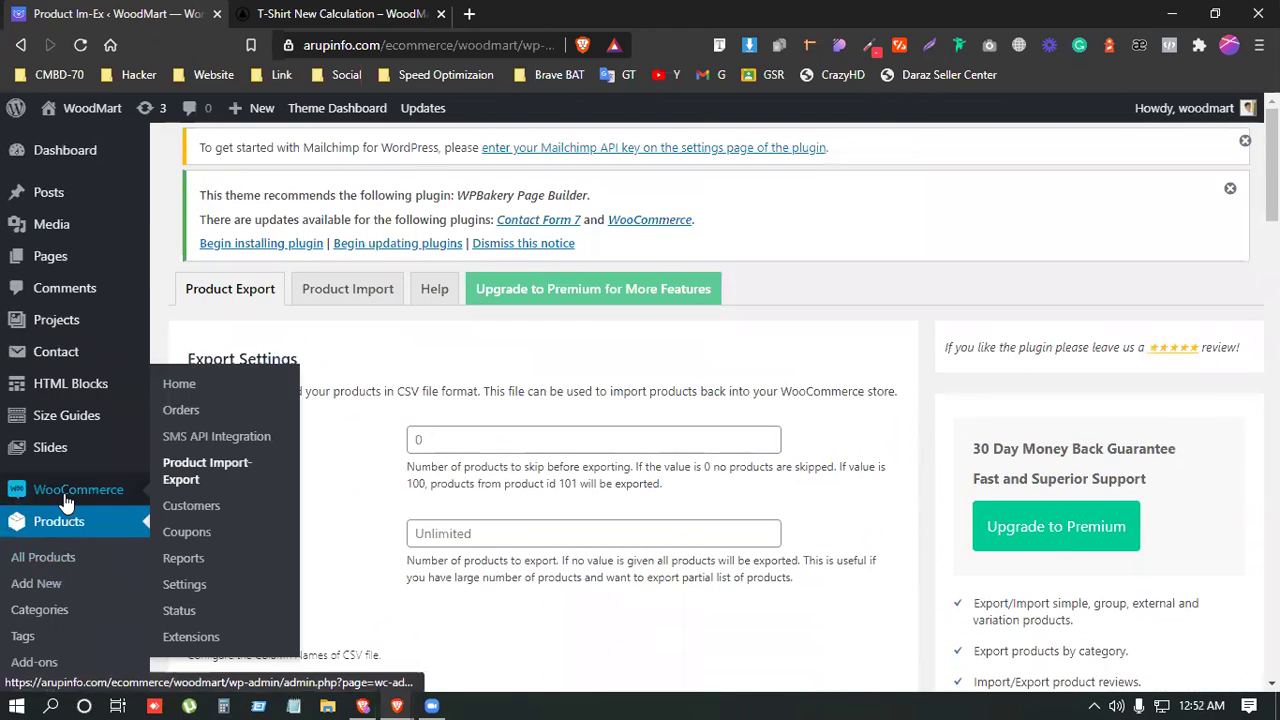
left_click(215, 482)
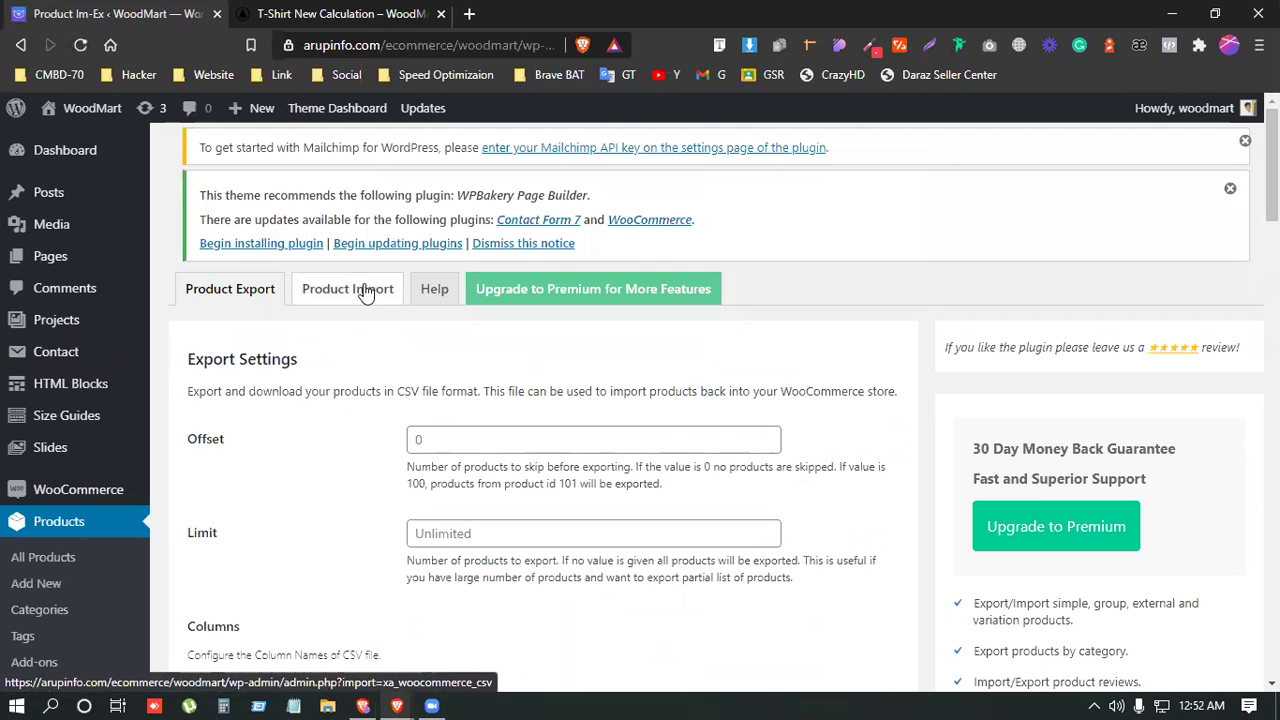
scroll(365, 290, "down", 1)
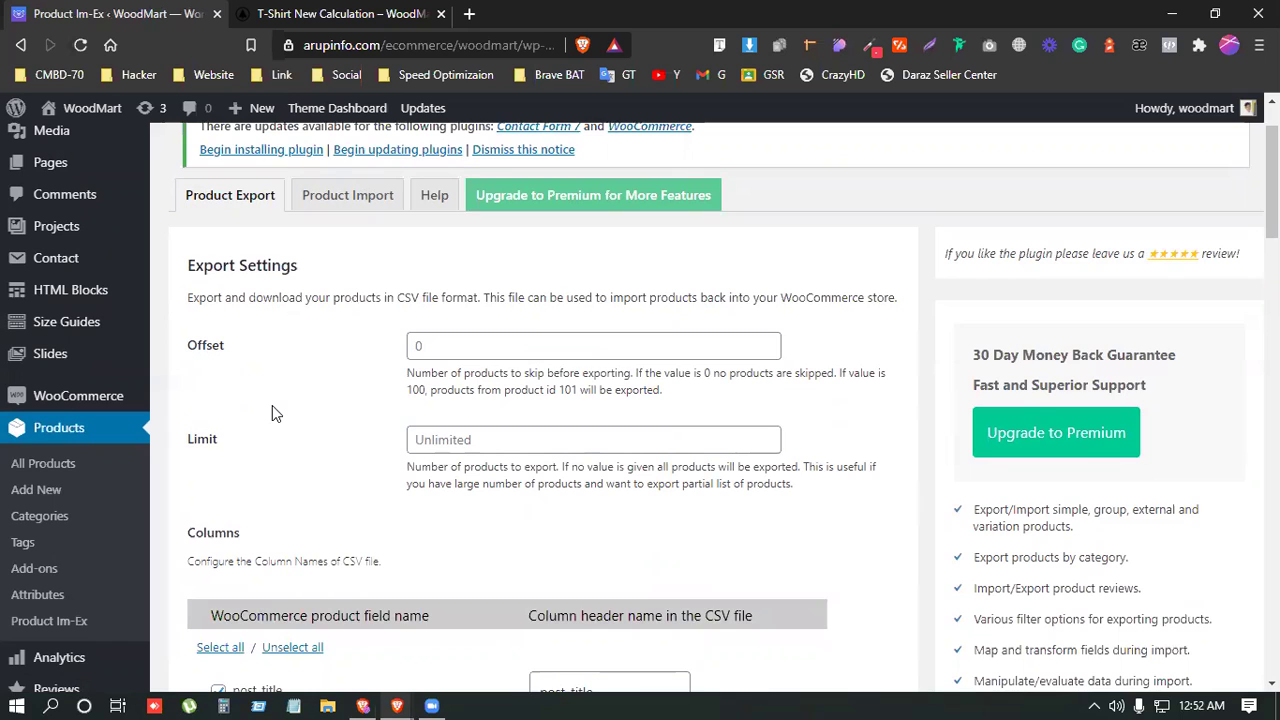
scroll(272, 407, "down", 3)
scroll(274, 415, "down", 12)
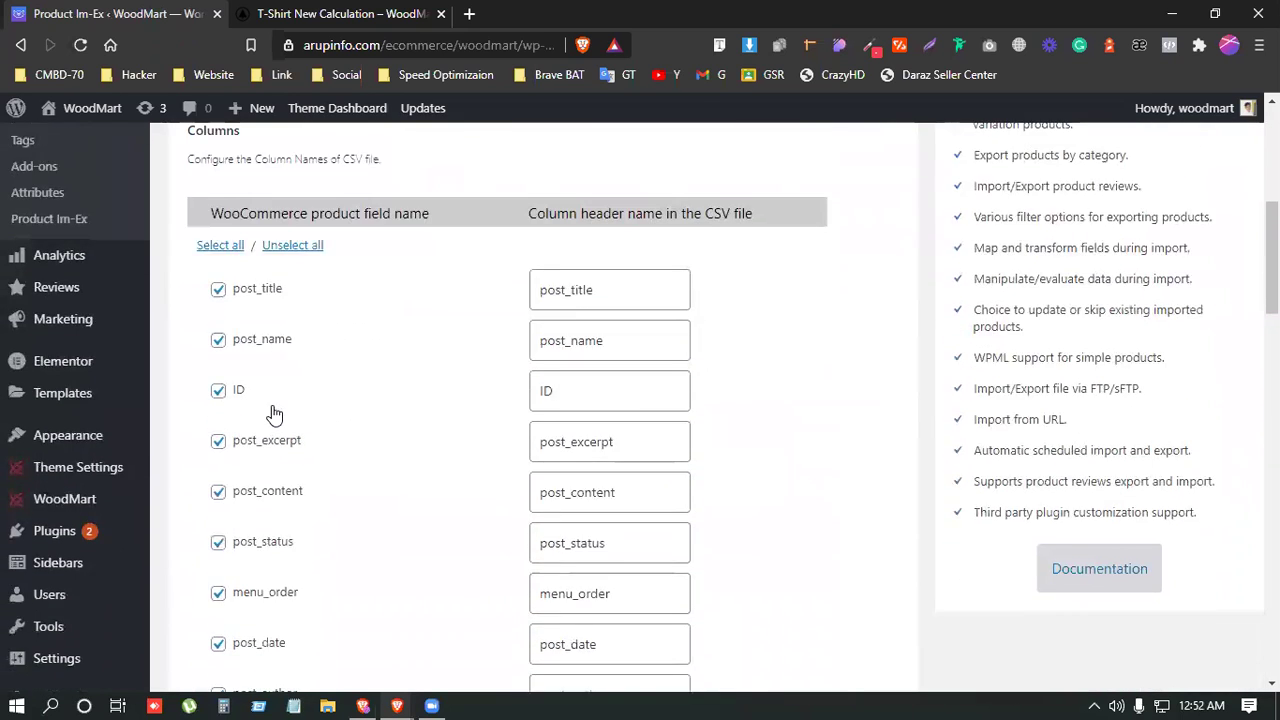
scroll(272, 405, "down", 9)
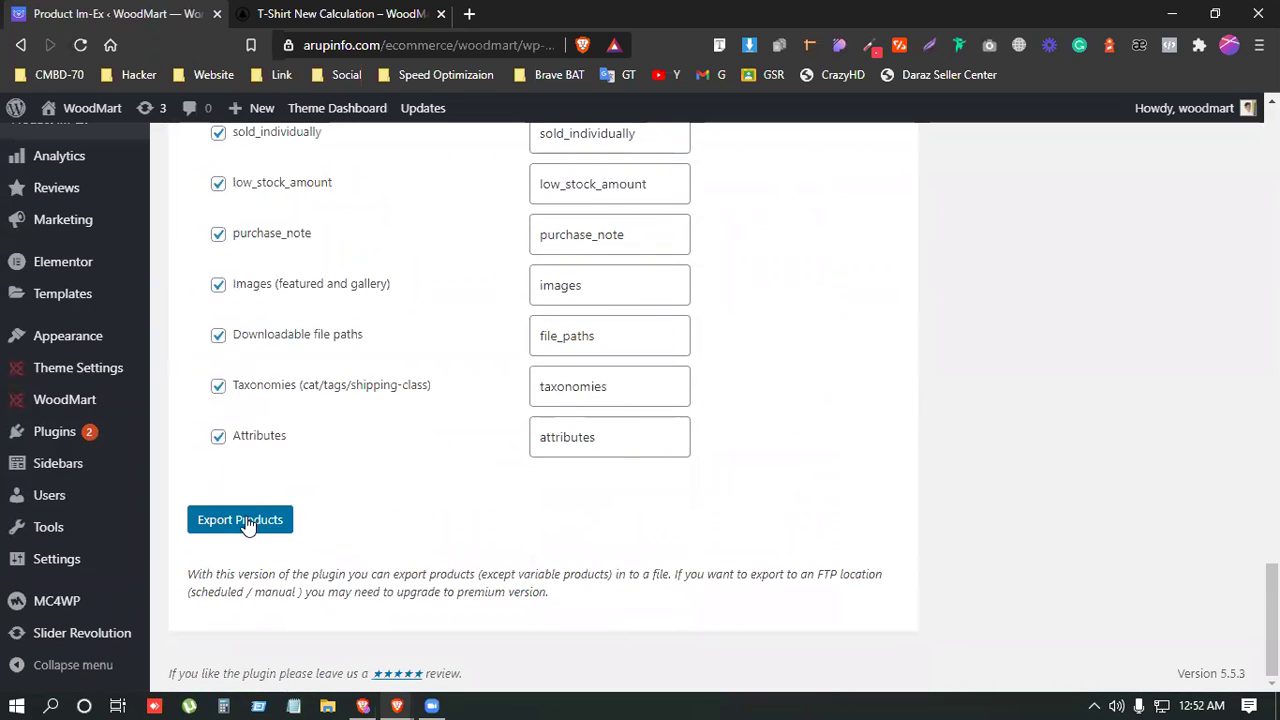
left_click(247, 527)
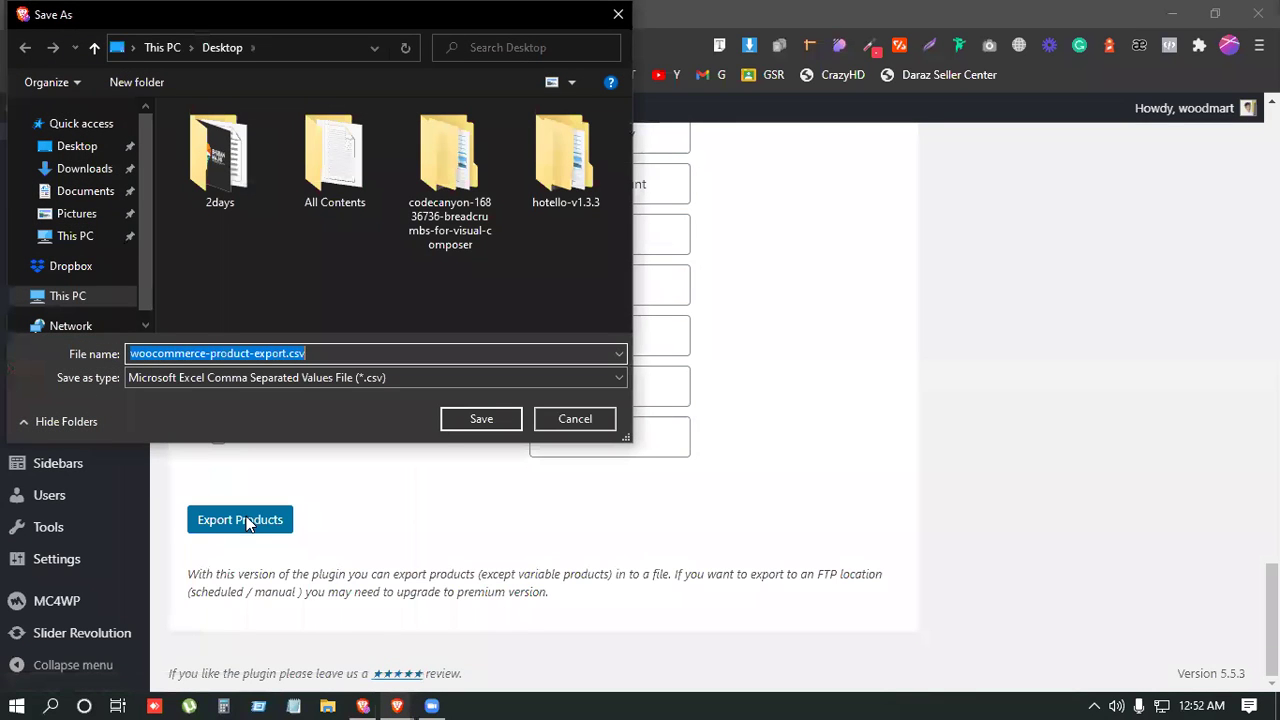
left_click(321, 351)
double_click(320, 353)
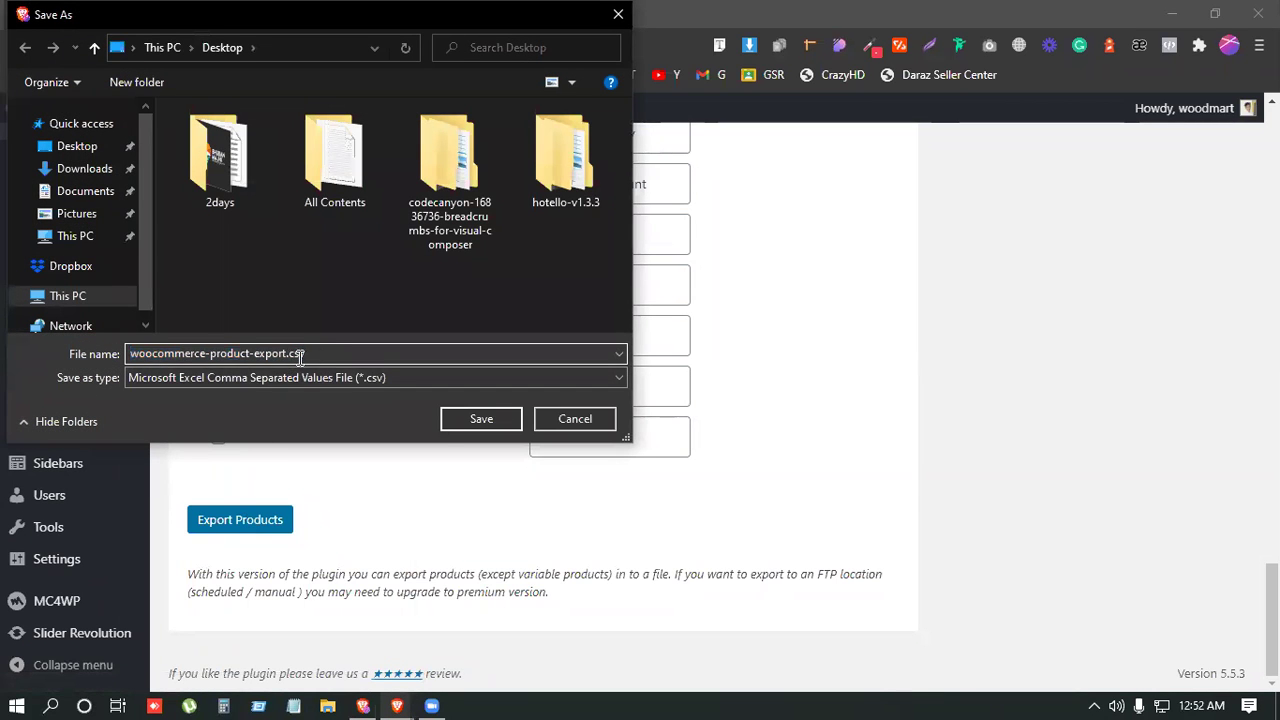
left_click(481, 419)
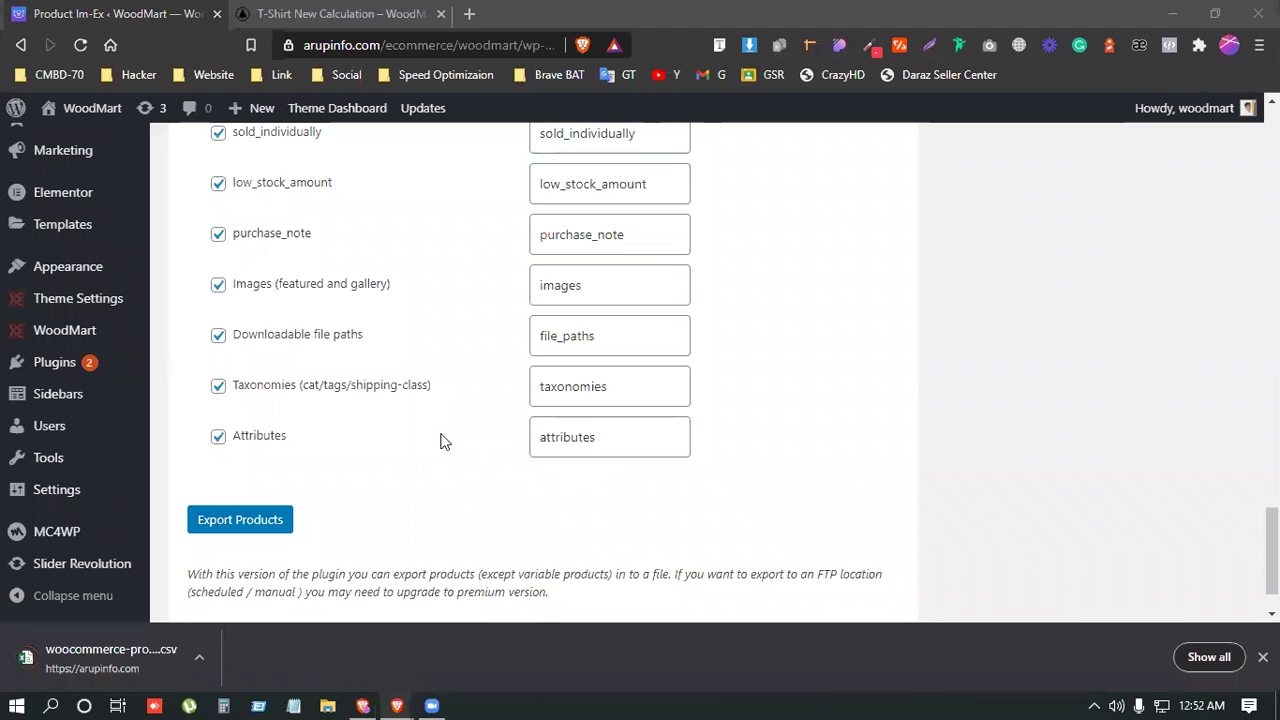
Open the downloaded product export CSV in Excel and review its product rows, starting with the first product title.
scroll(400, 427, "up", 1)
scroll(399, 425, "up", 1)
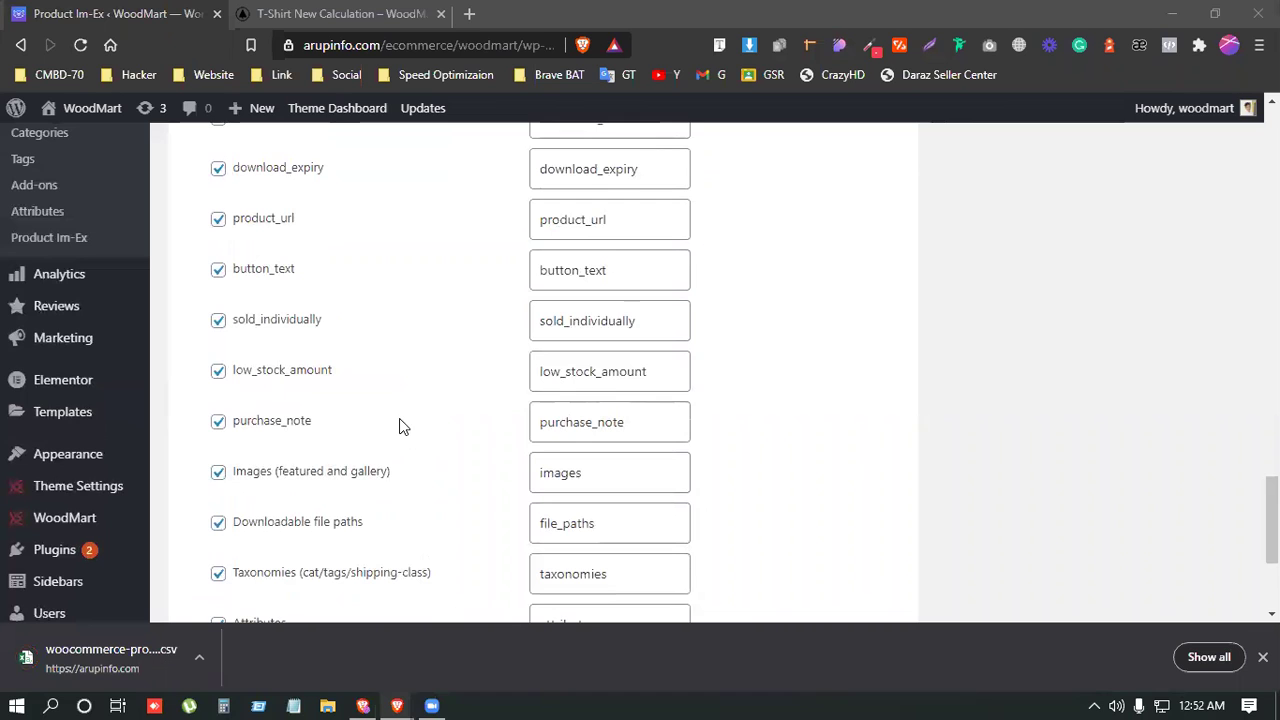
left_click(146, 664)
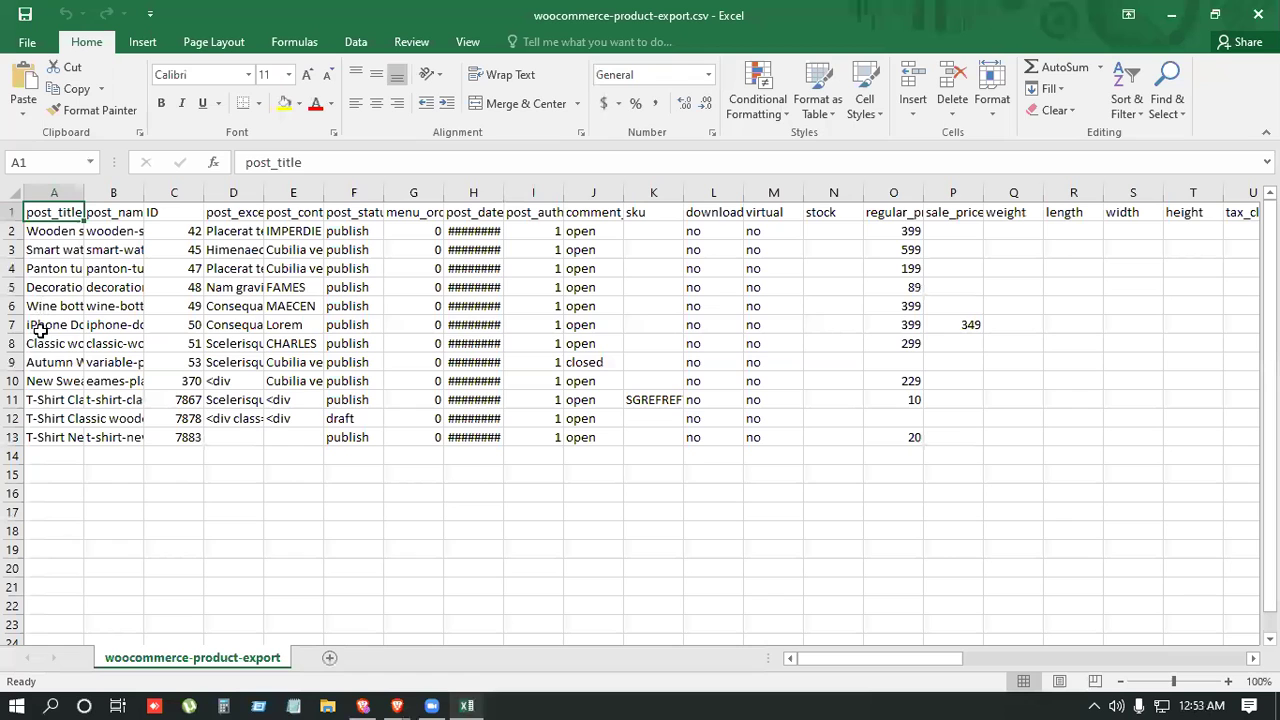
scroll(390, 441, "down", 2)
scroll(389, 431, "up", 2)
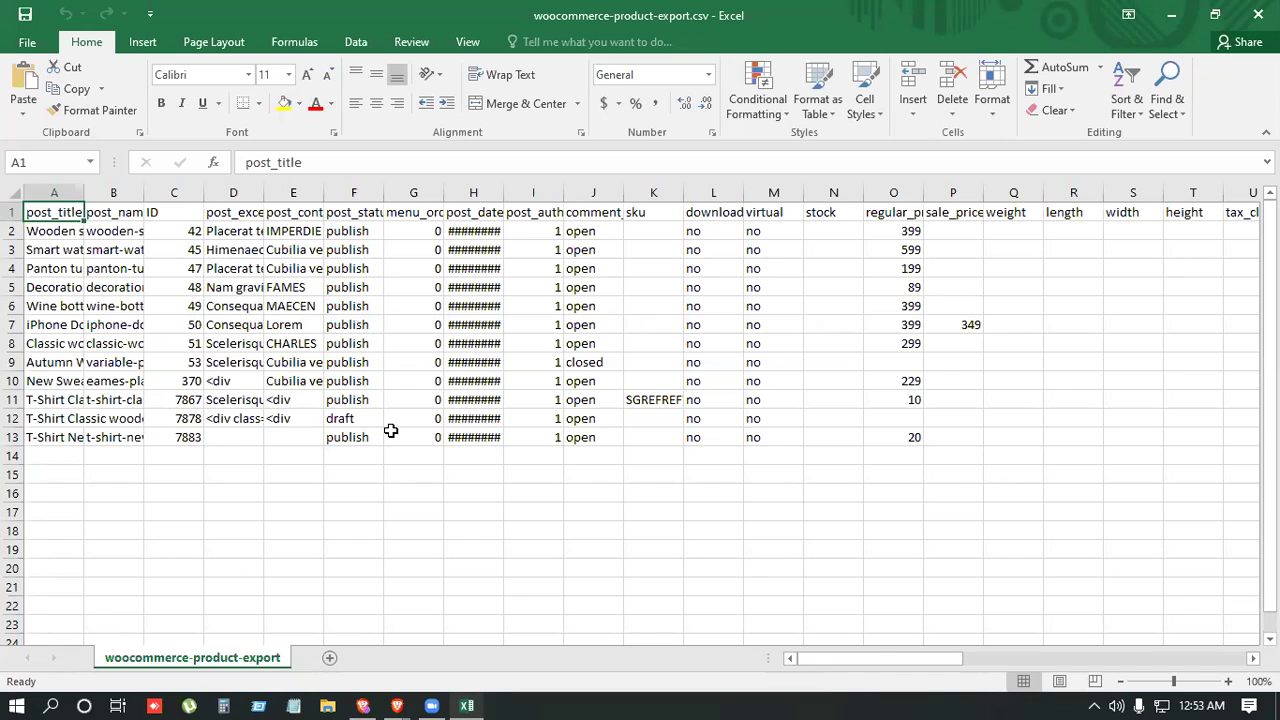
left_click(56, 232)
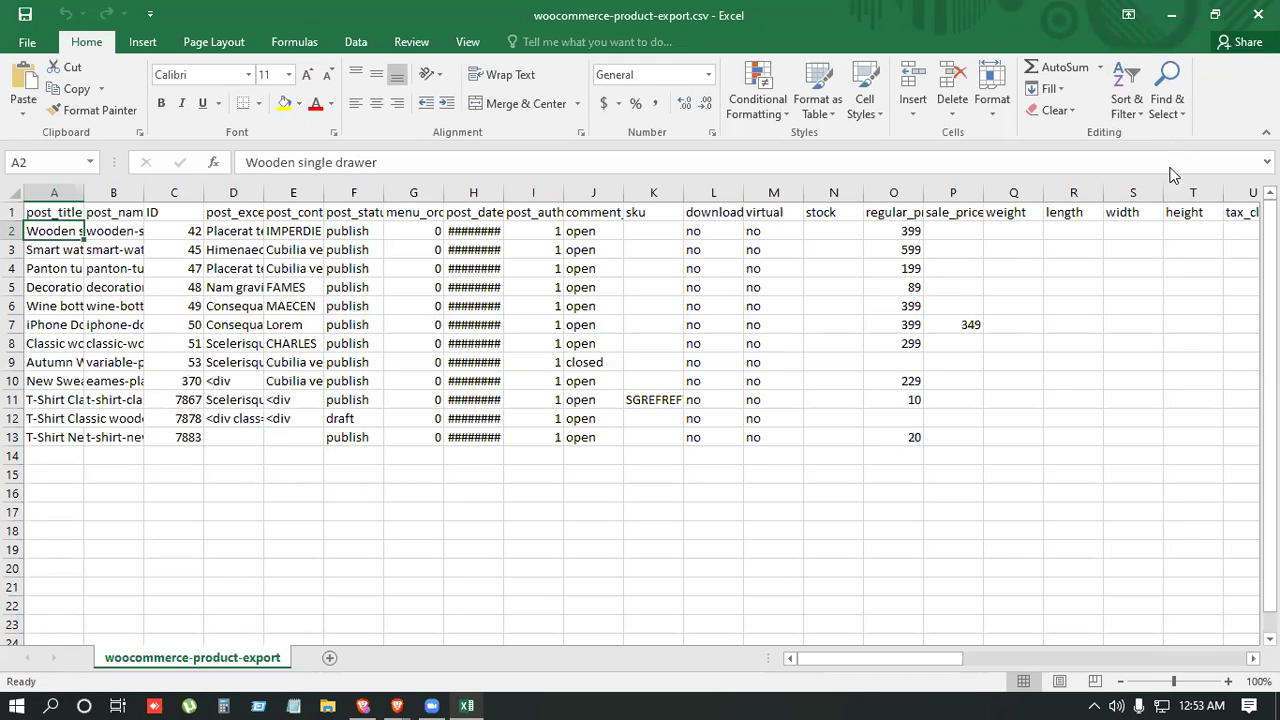
Enter "Red T-Shirt" as the post_title of a new product in cell A14.
left_click(55, 455)
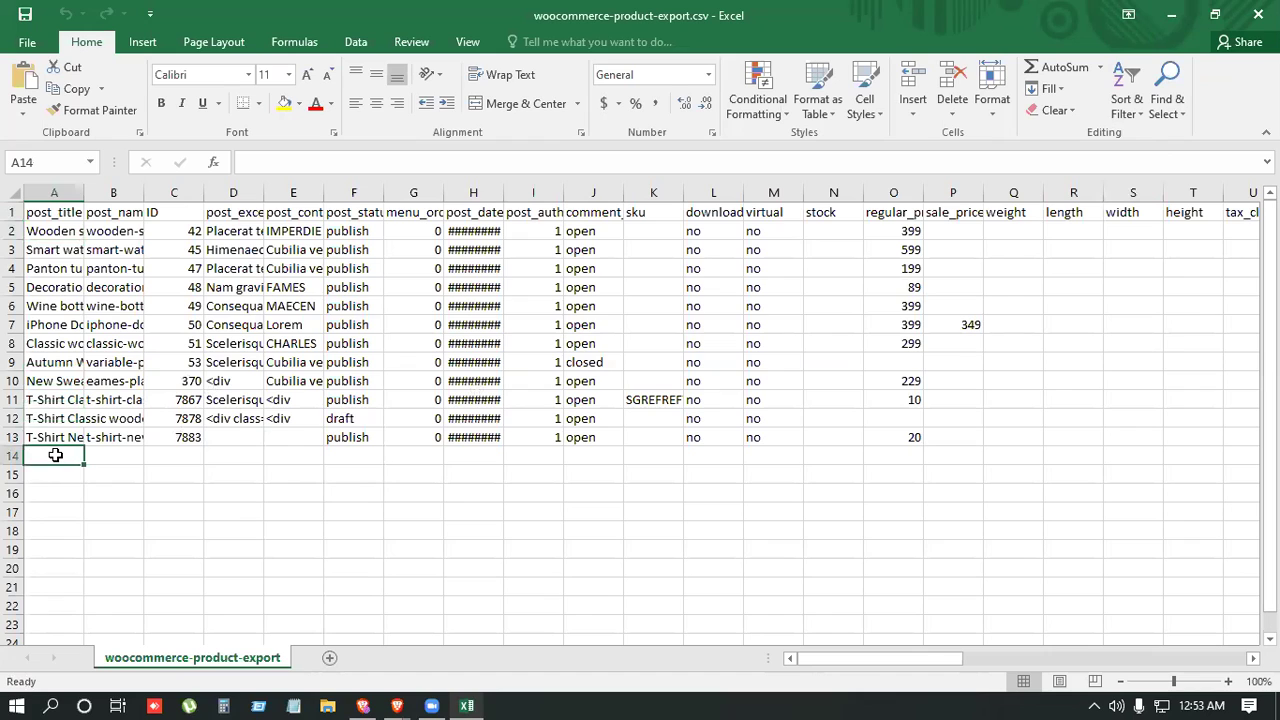
type("r")
type("Red")
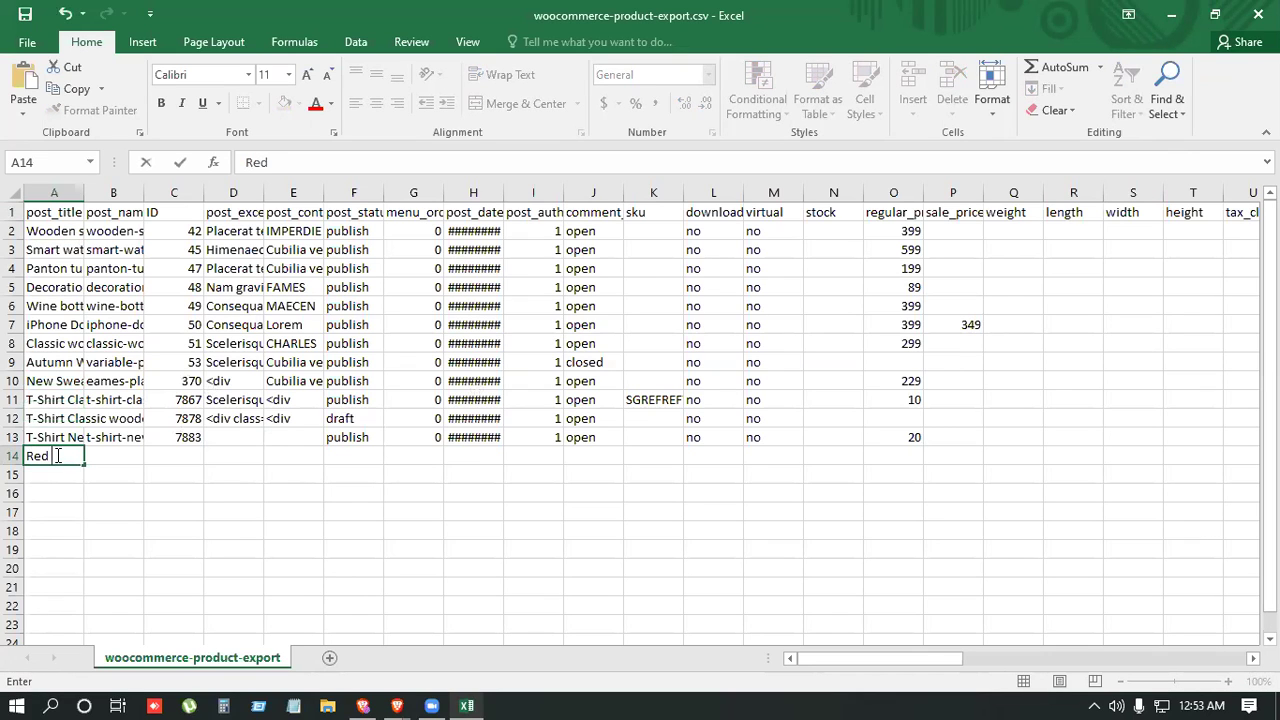
type(" T-Shirt")
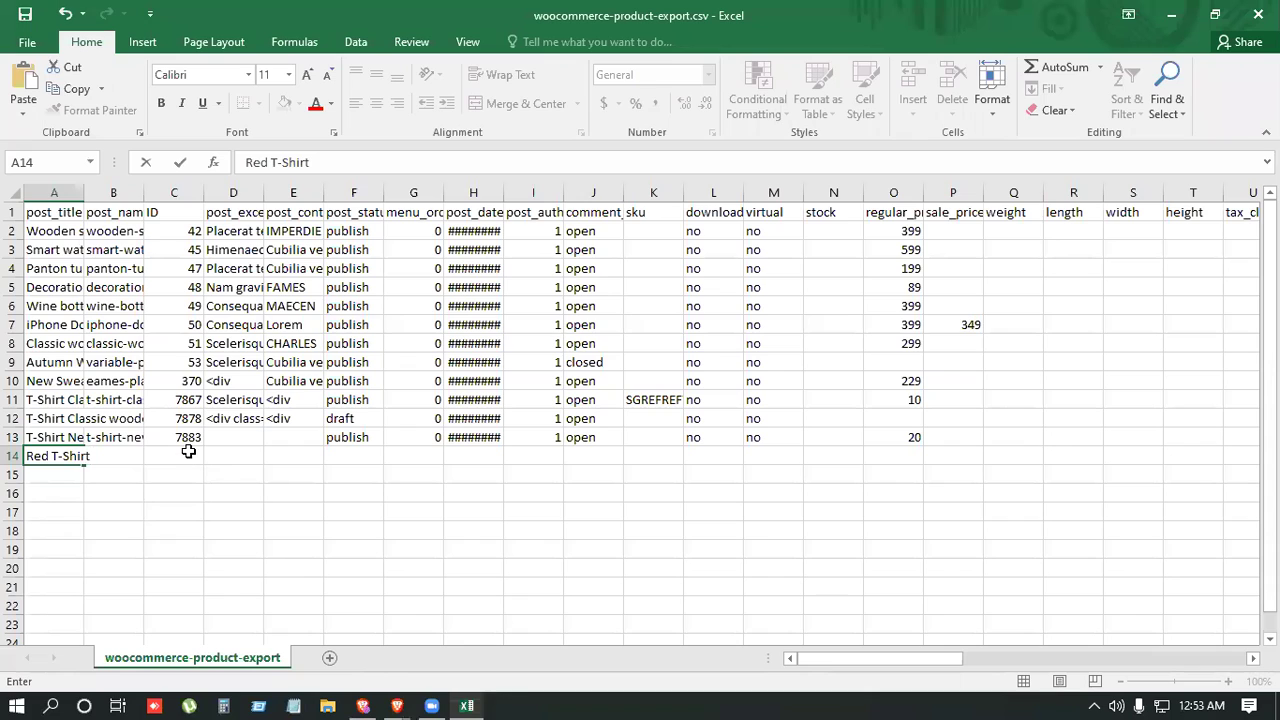
Enter 25 as the ID of the new Red T-Shirt product in cell C14.
left_click(185, 462)
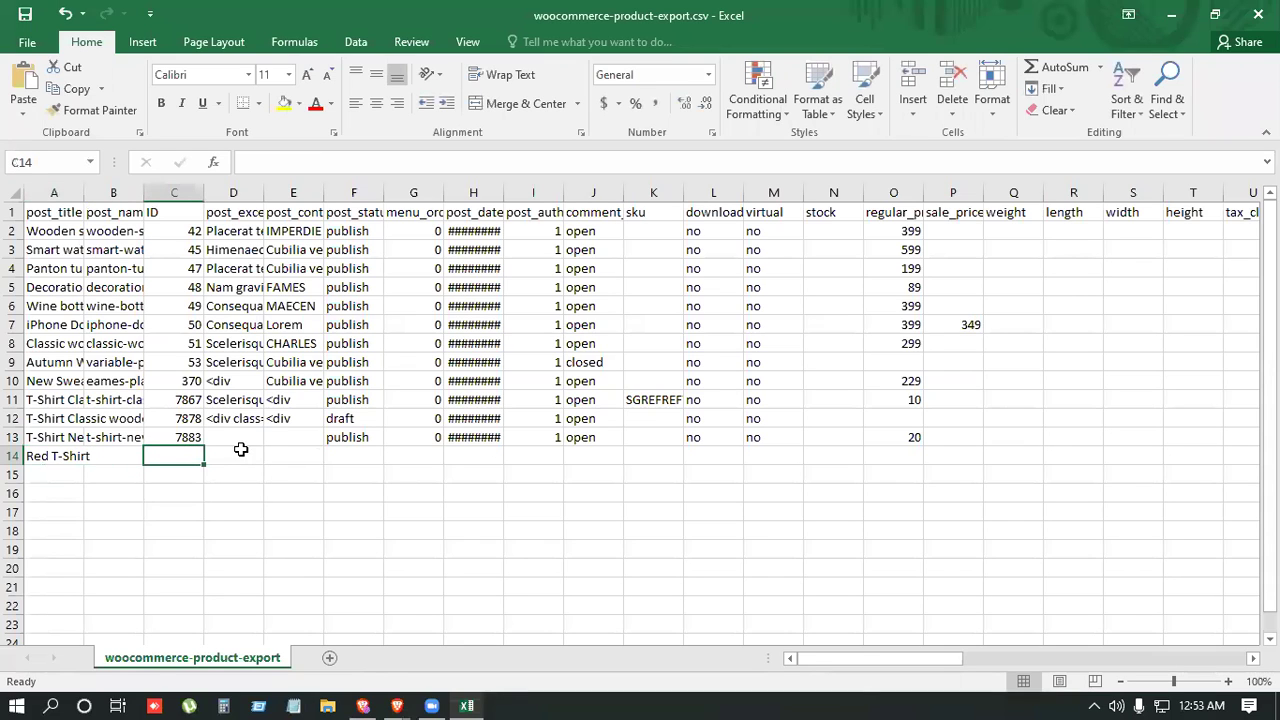
left_click(279, 441)
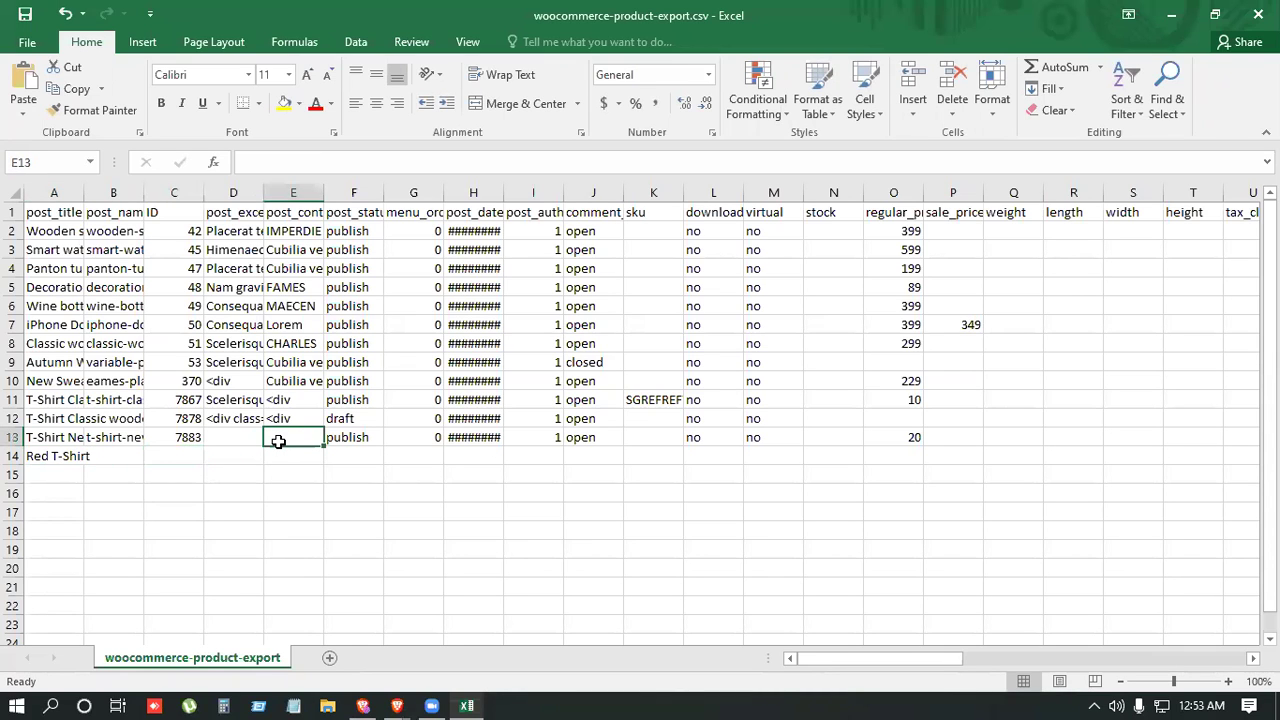
left_click(196, 455)
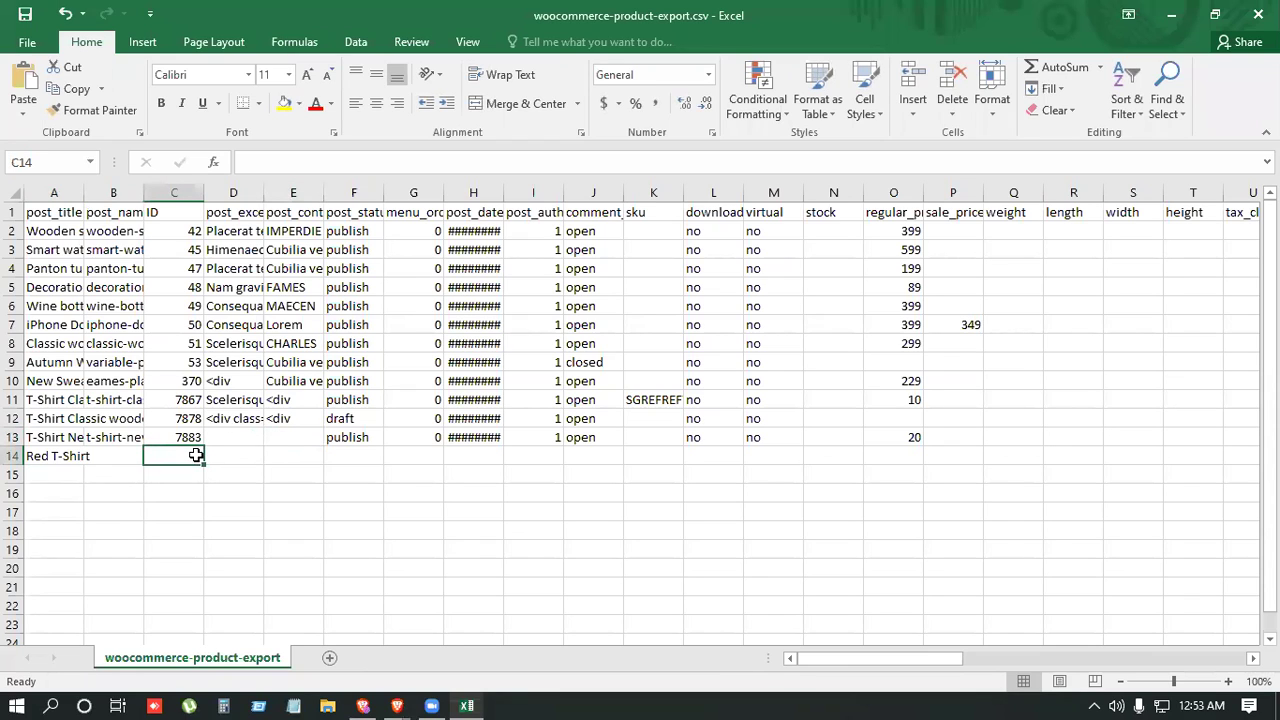
type("25")
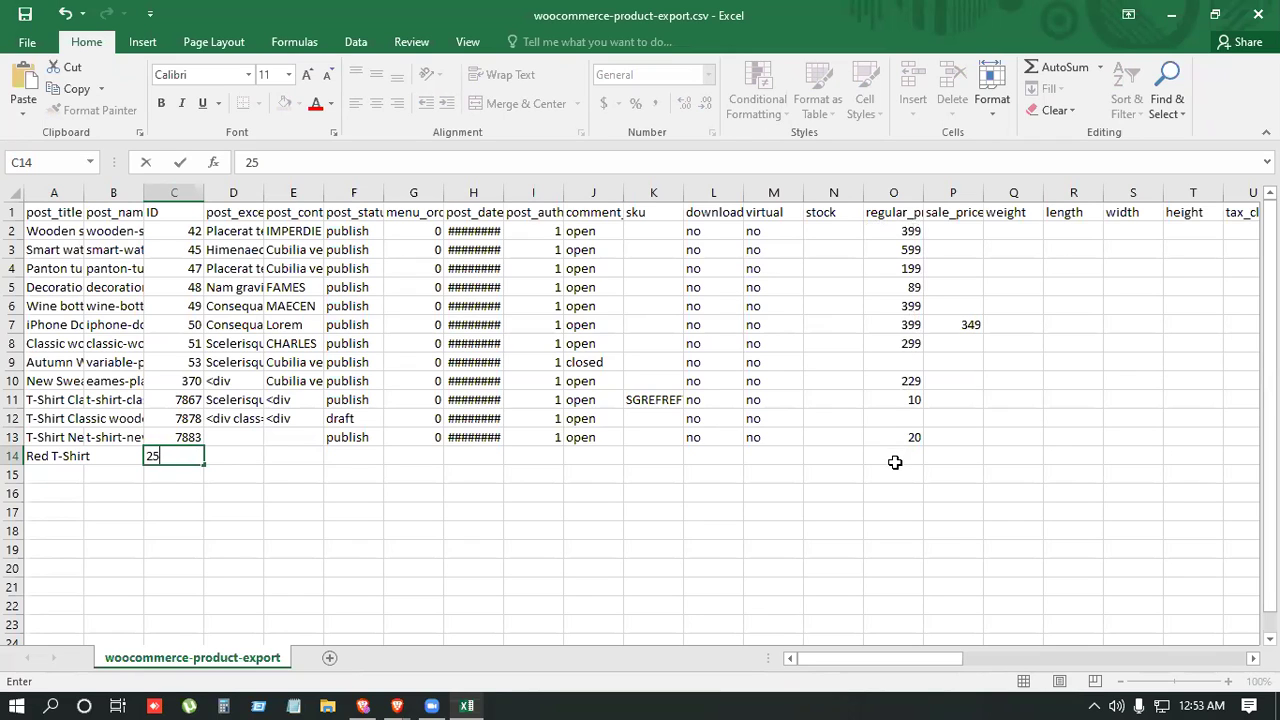
Set the new product's post_status to "publish" and its menu_order to 0 in row 14.
left_click(355, 456)
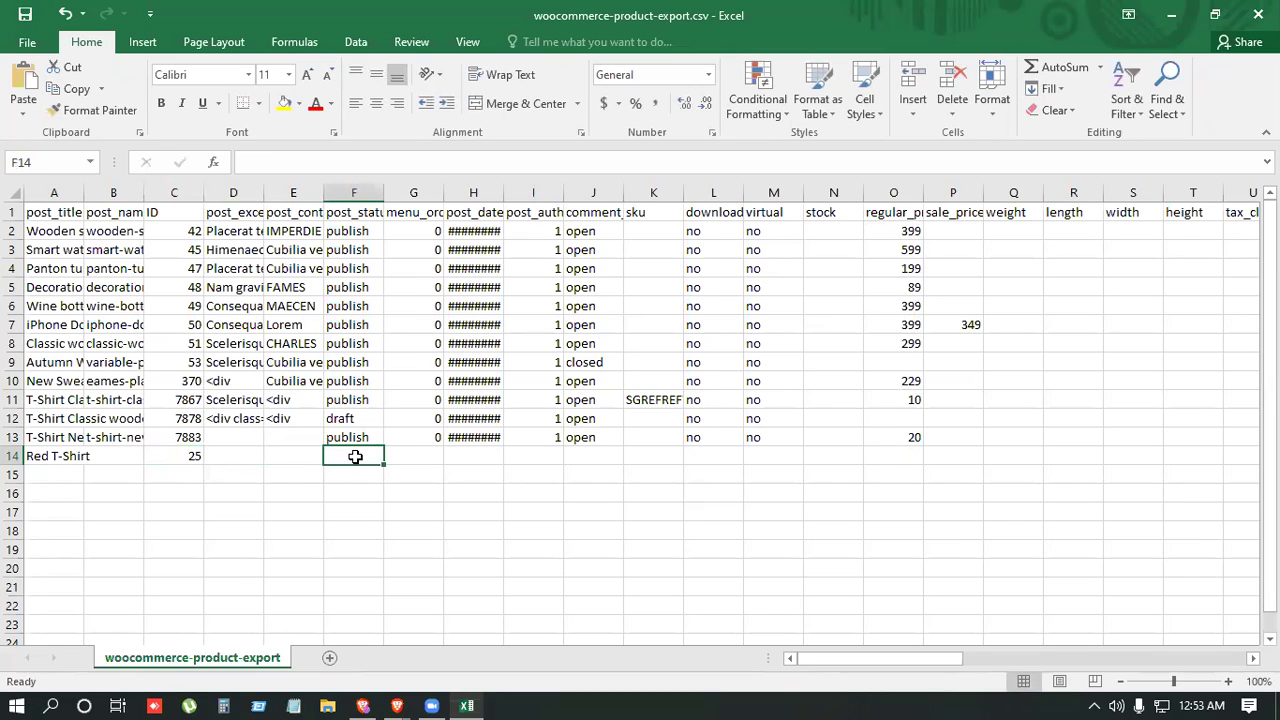
type("publish")
key("Return")
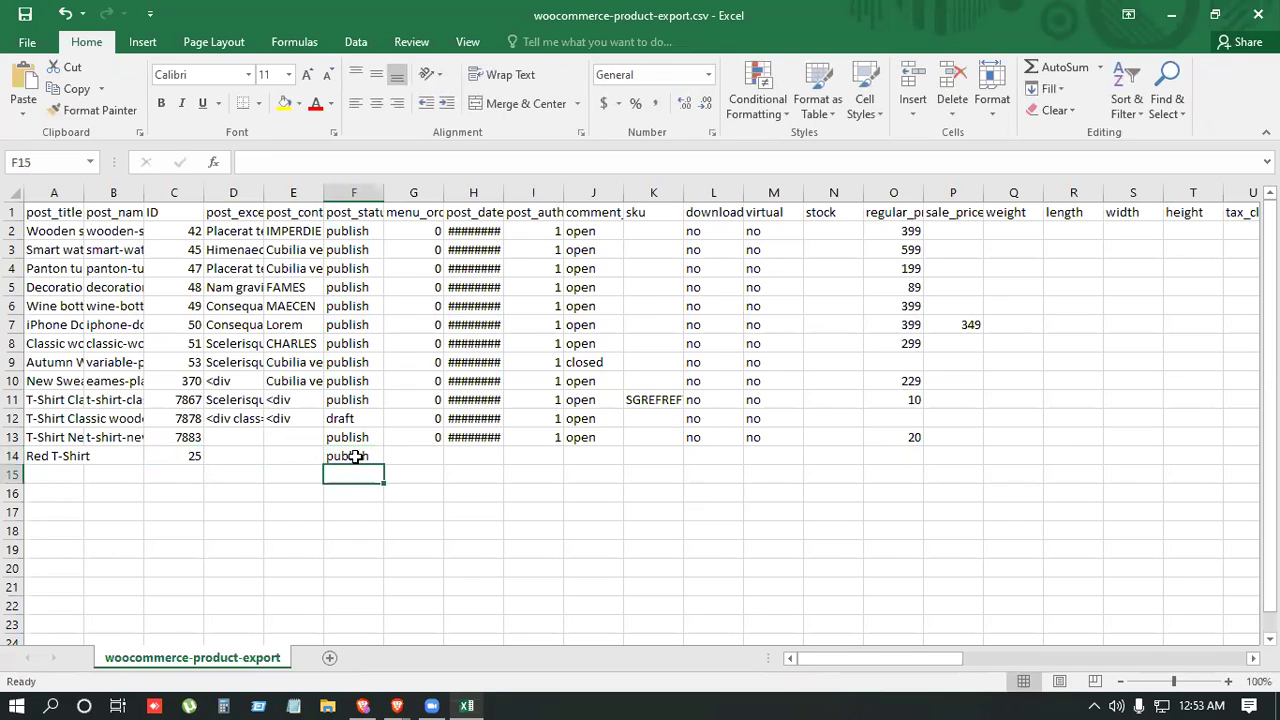
left_click(411, 450)
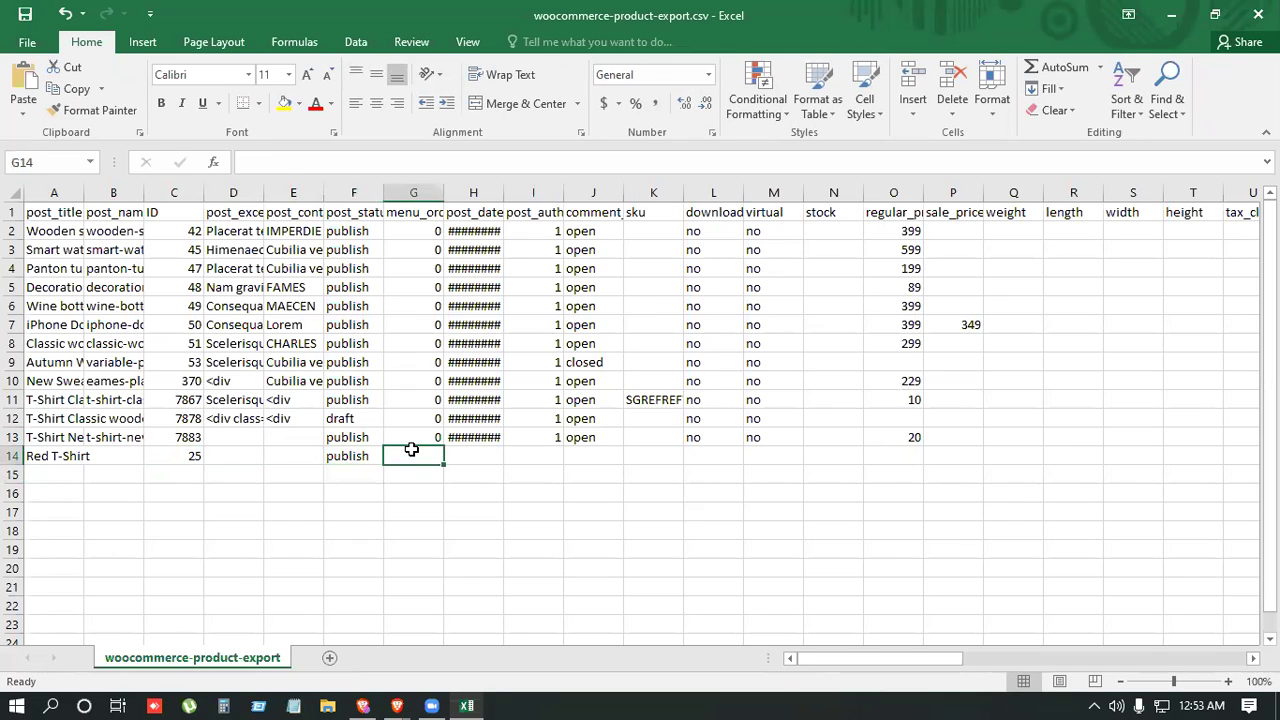
left_click(477, 453)
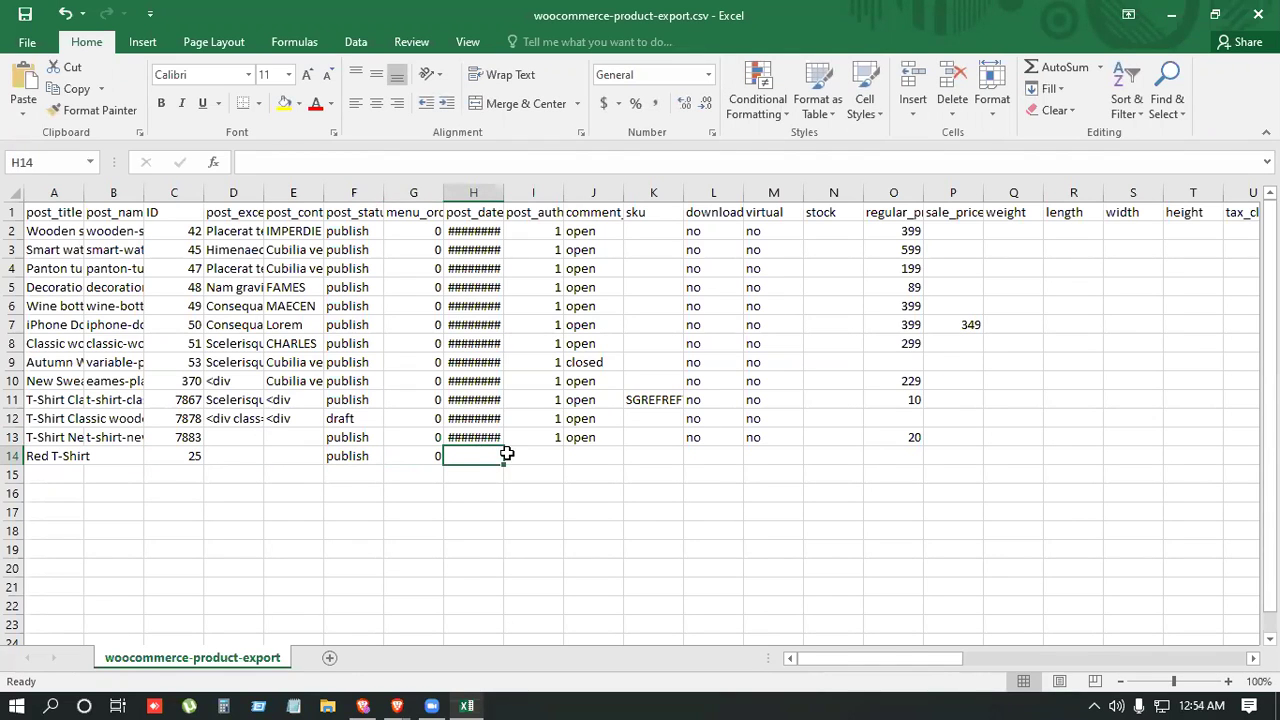
Widen the post_date column enough to fit full dates and times.
mouse_move(502, 464)
left_mouse_down()
mouse_move(544, 488)
mouse_move(501, 466)
left_mouse_up()
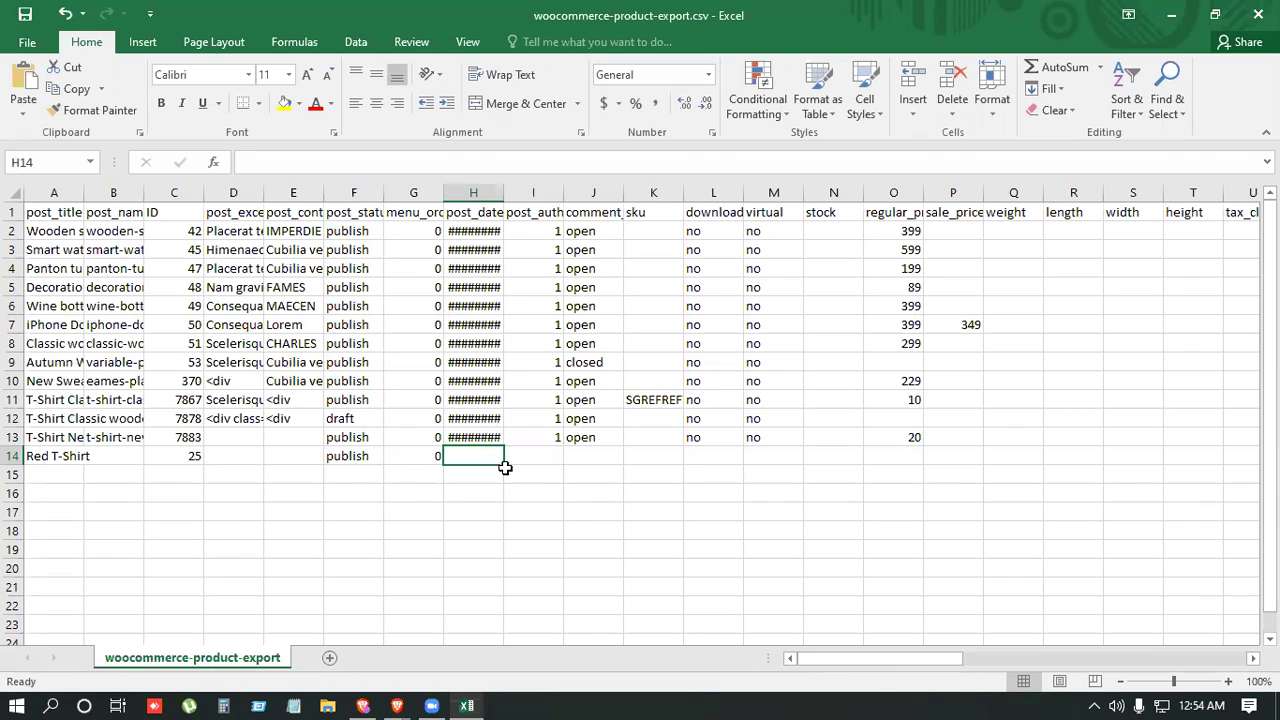
left_click(484, 192)
left_click_drag(504, 192, 576, 196)
Enter 12/10/2020 10:10 as the new product's post_date in cell H14.
left_click(477, 453)
double_click(499, 453)
type("12")
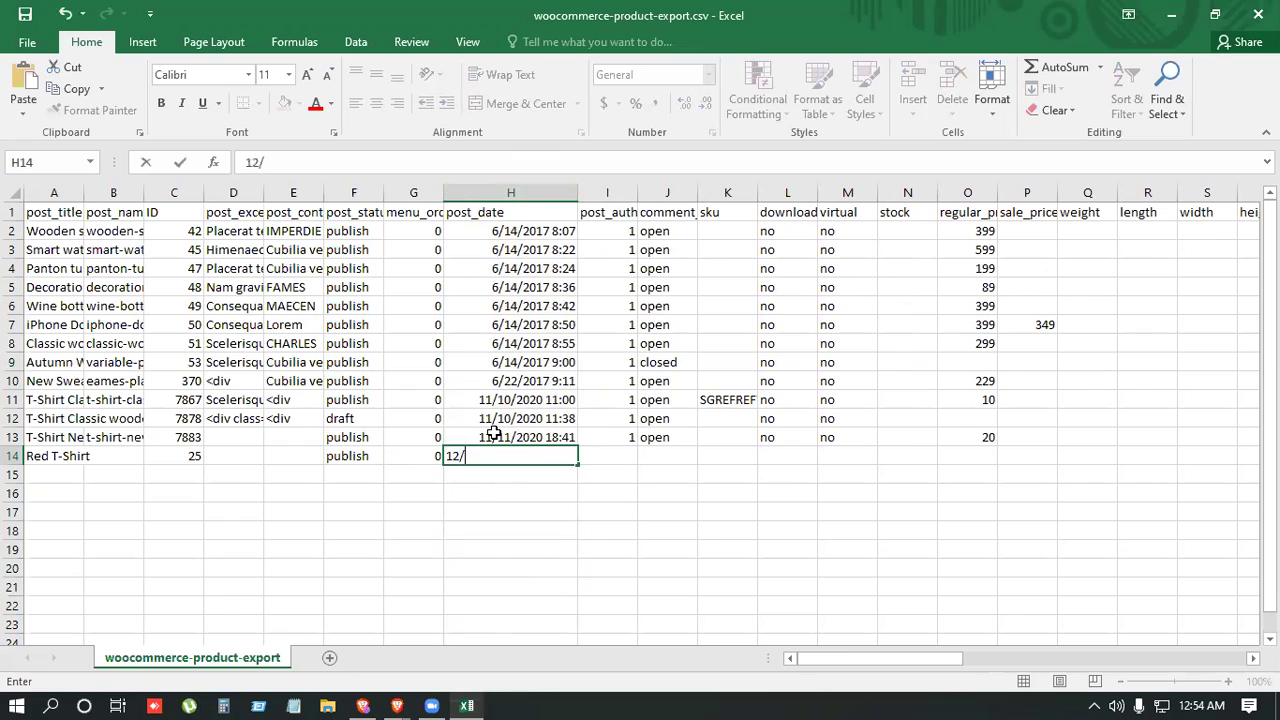
type("/11/2020")
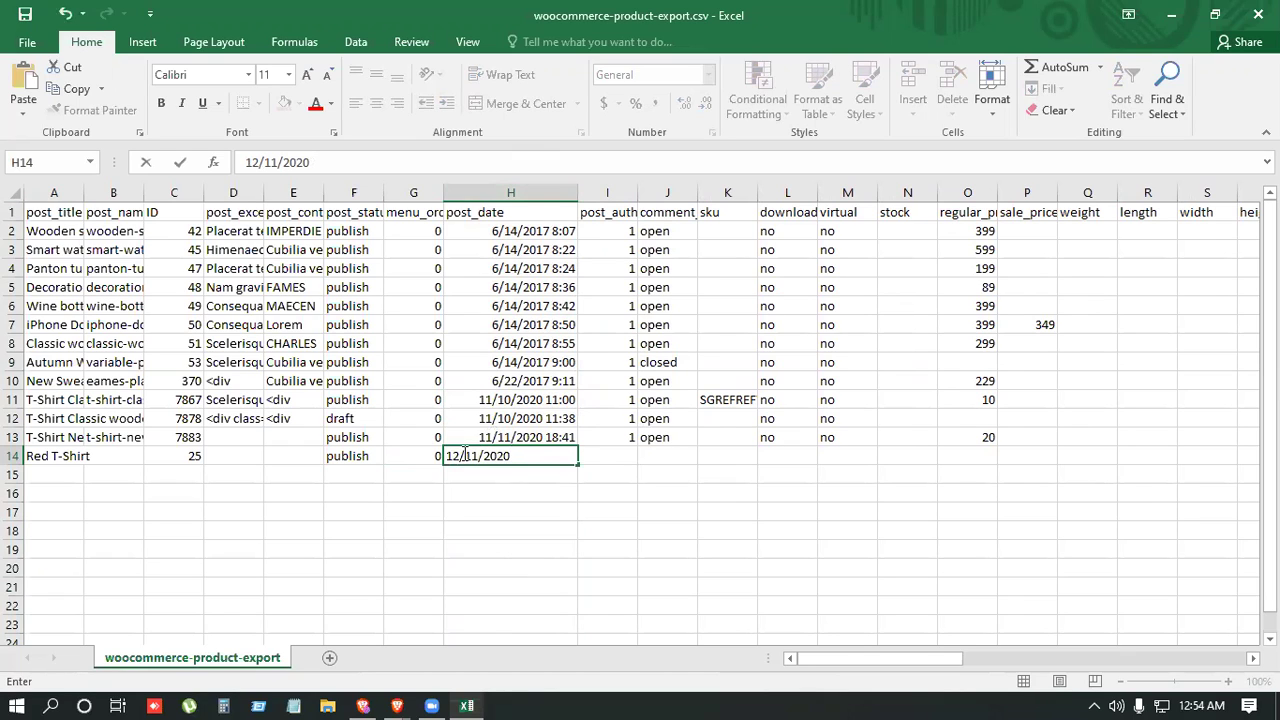
left_click(459, 455)
left_click(478, 456)
key("BackSpace")
type("0")
type("10:10")
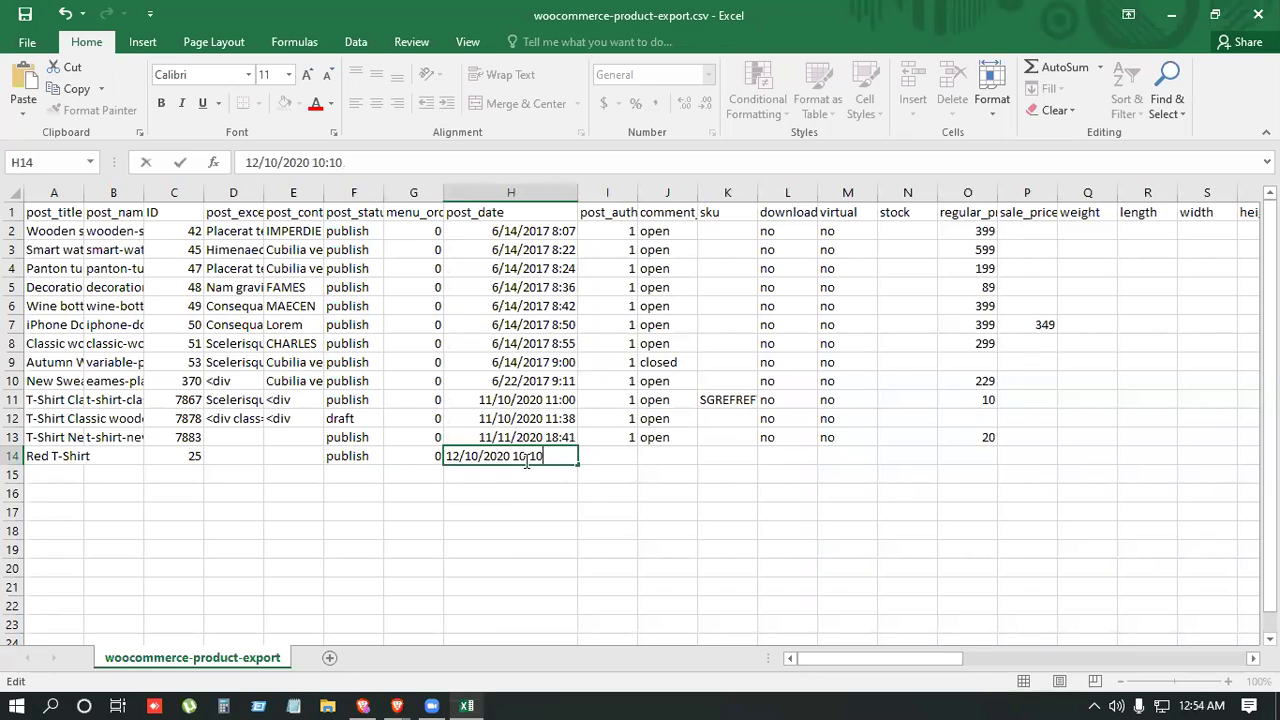
Enter 1 as the new product's post_author in cell I14.
left_click(613, 453)
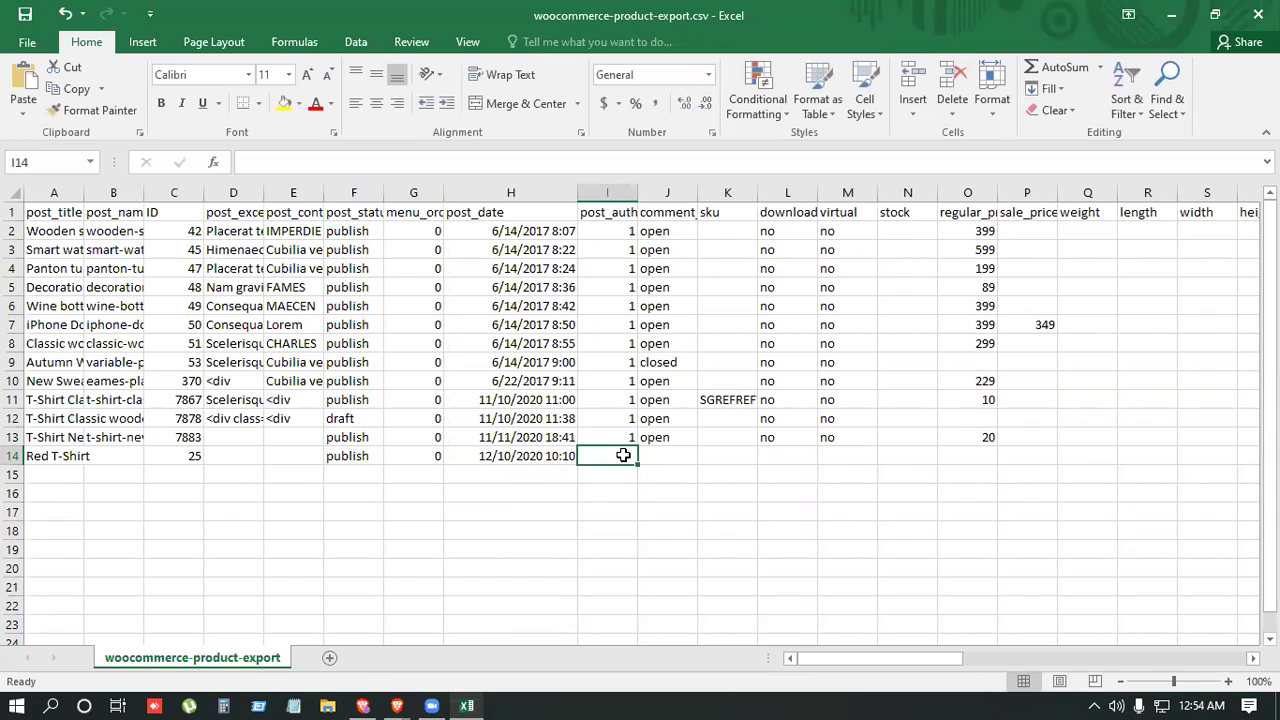
type("1")
left_click(666, 456)
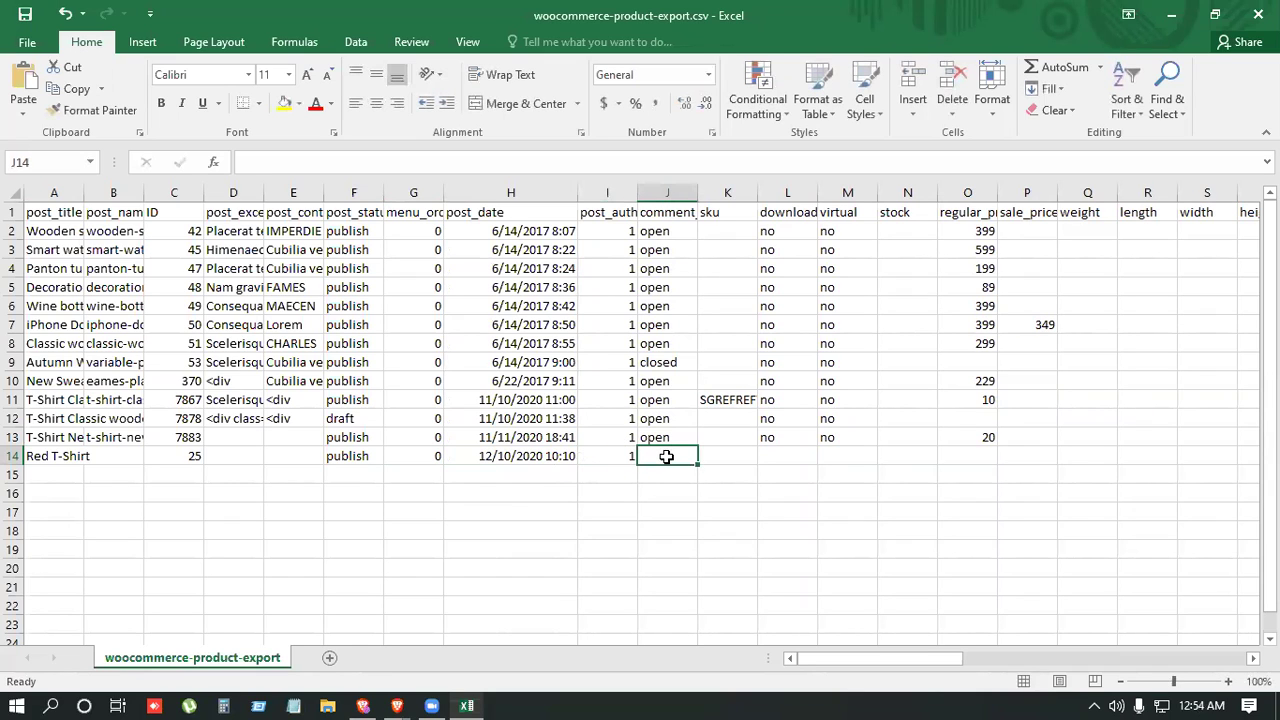
left_click(622, 458)
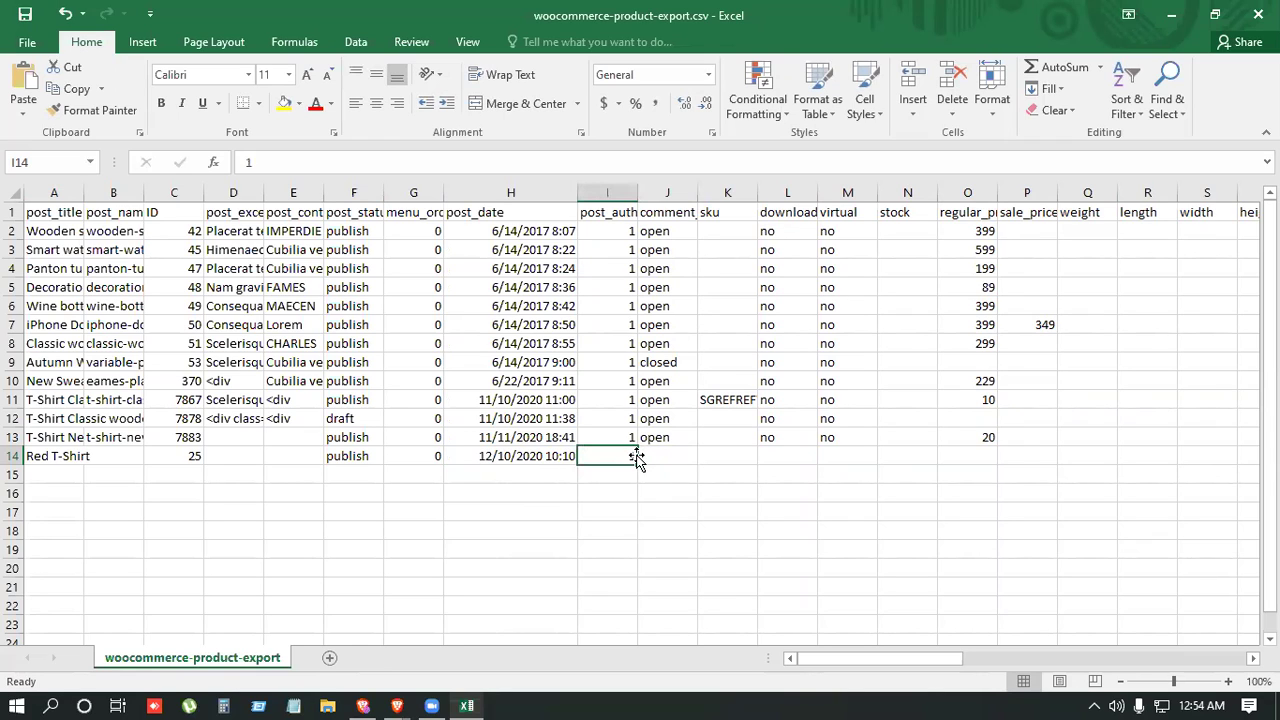
left_click(626, 441)
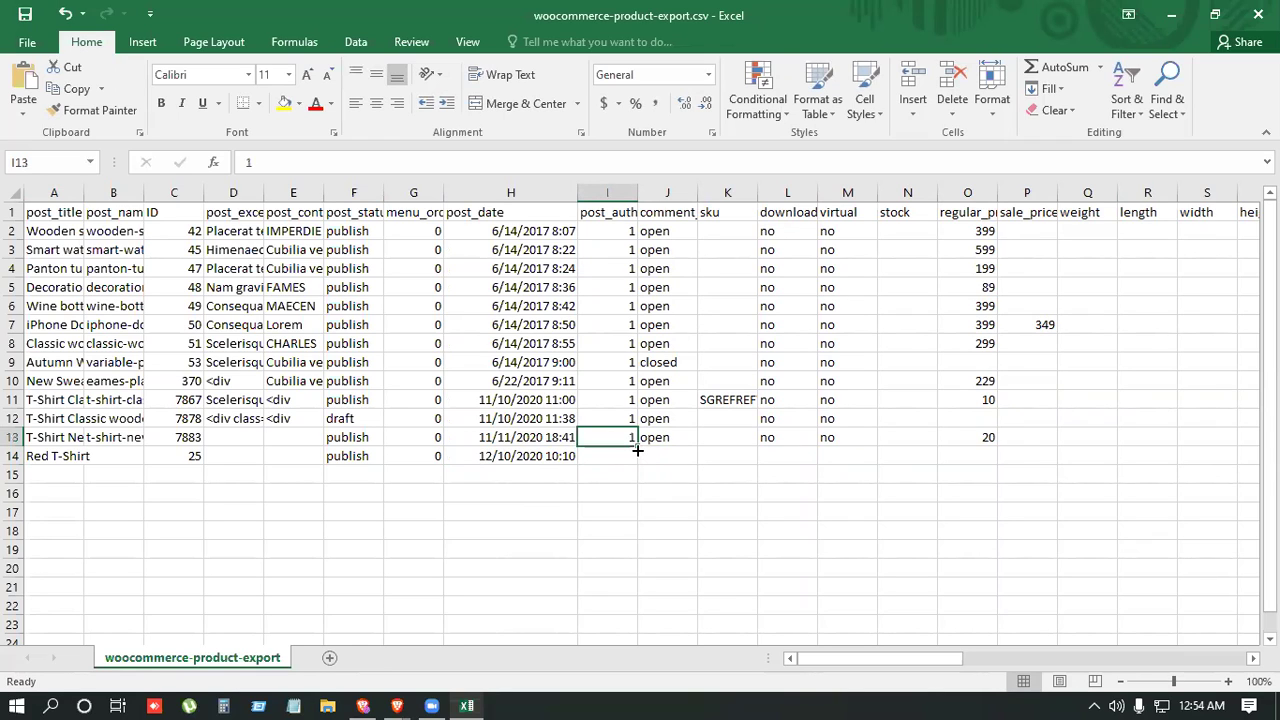
left_click_drag(639, 454, 993, 447)
left_click(685, 441)
right_click(960, 435)
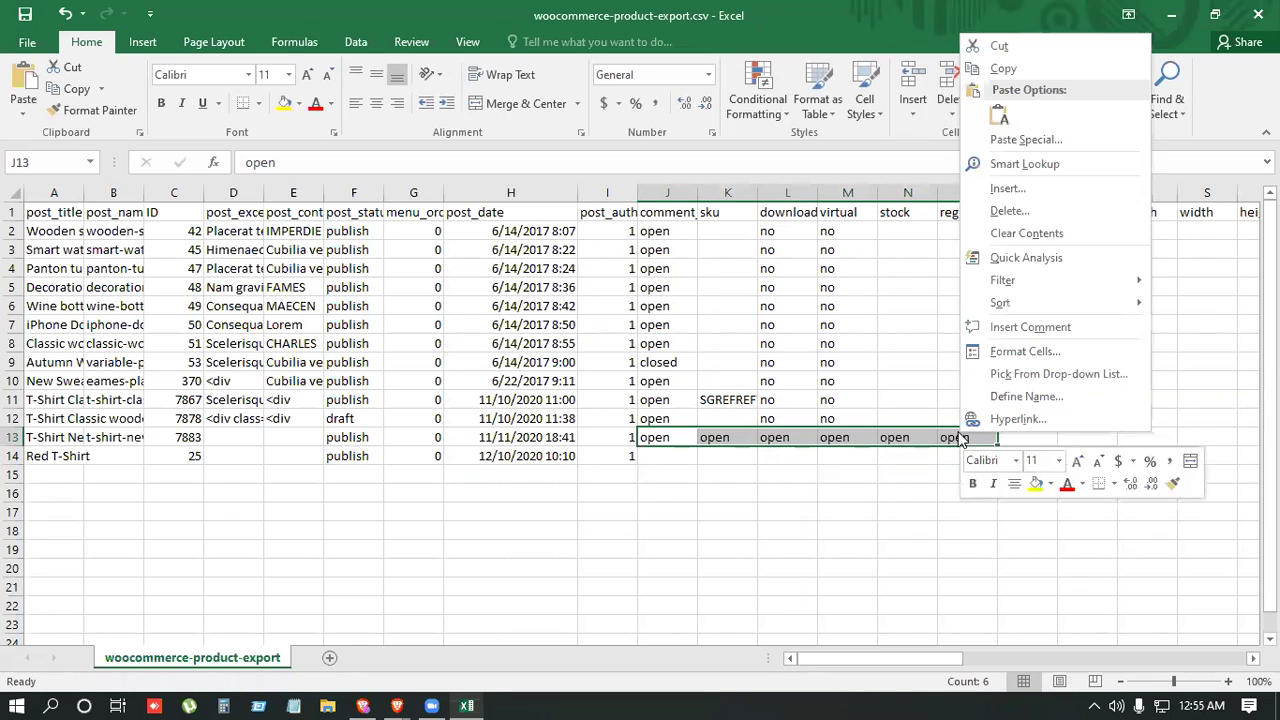
left_click(1003, 68)
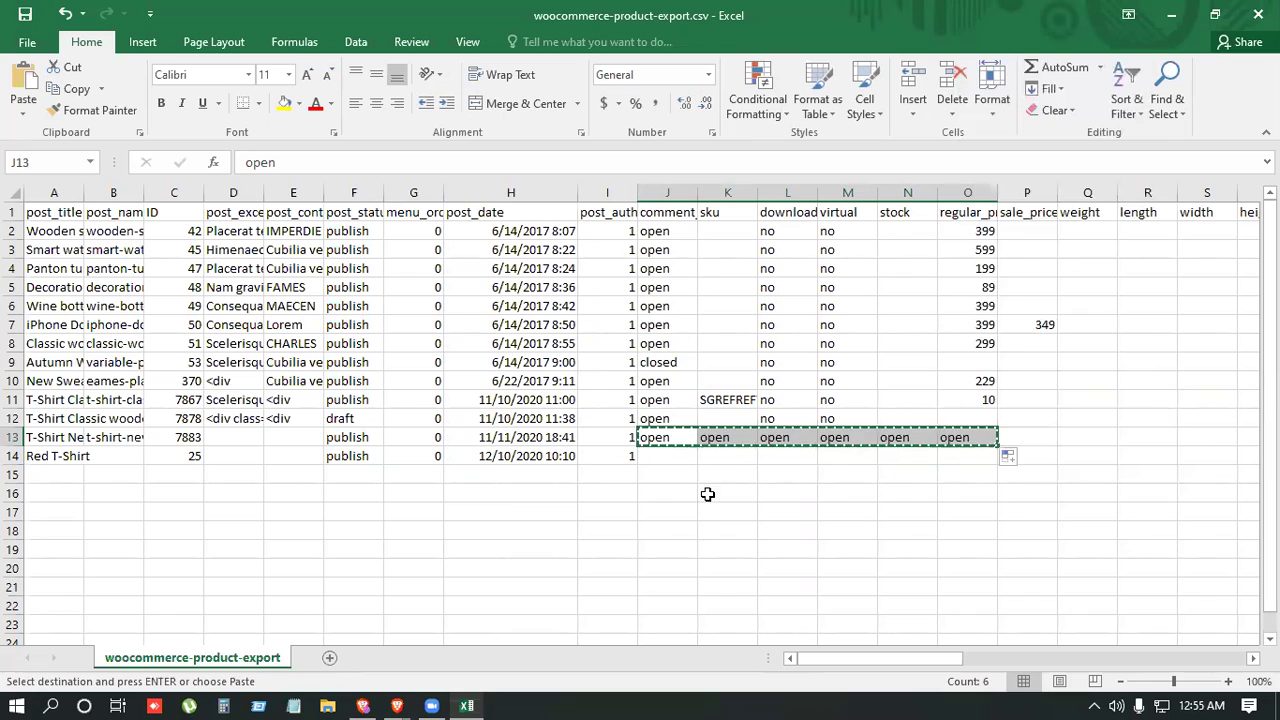
left_click(672, 458)
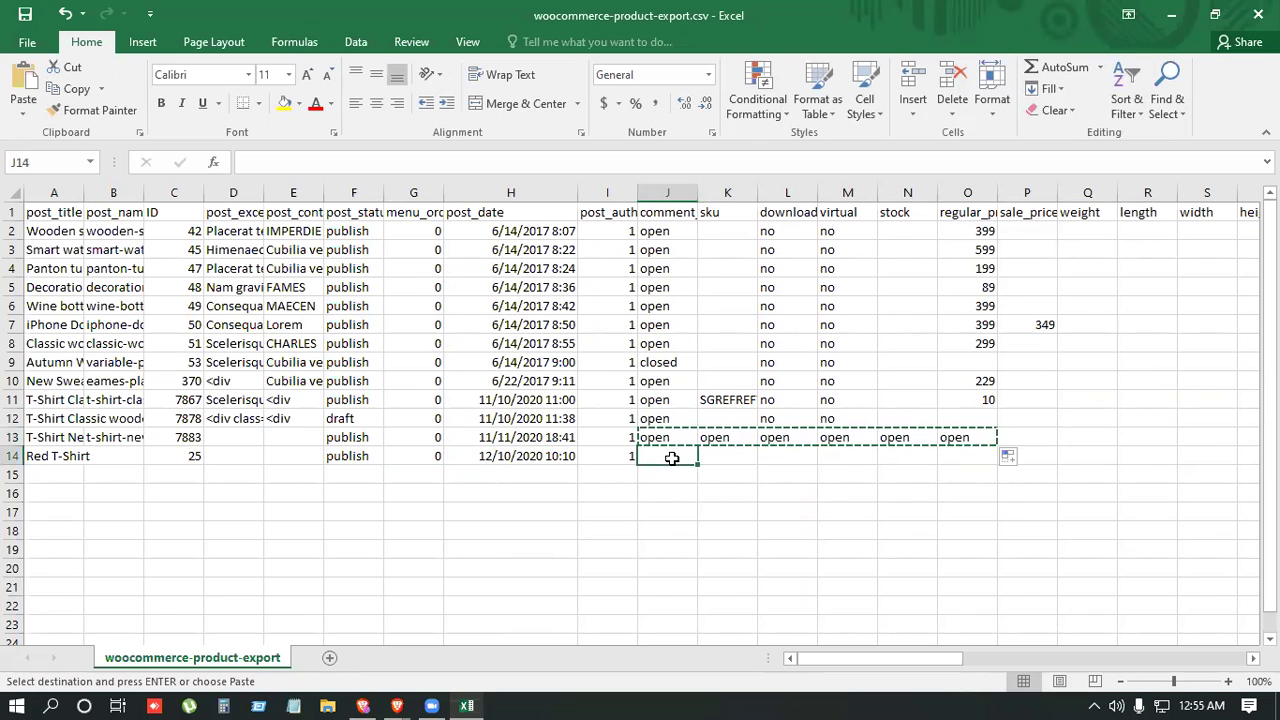
key("ctrl+z")
key("Left")
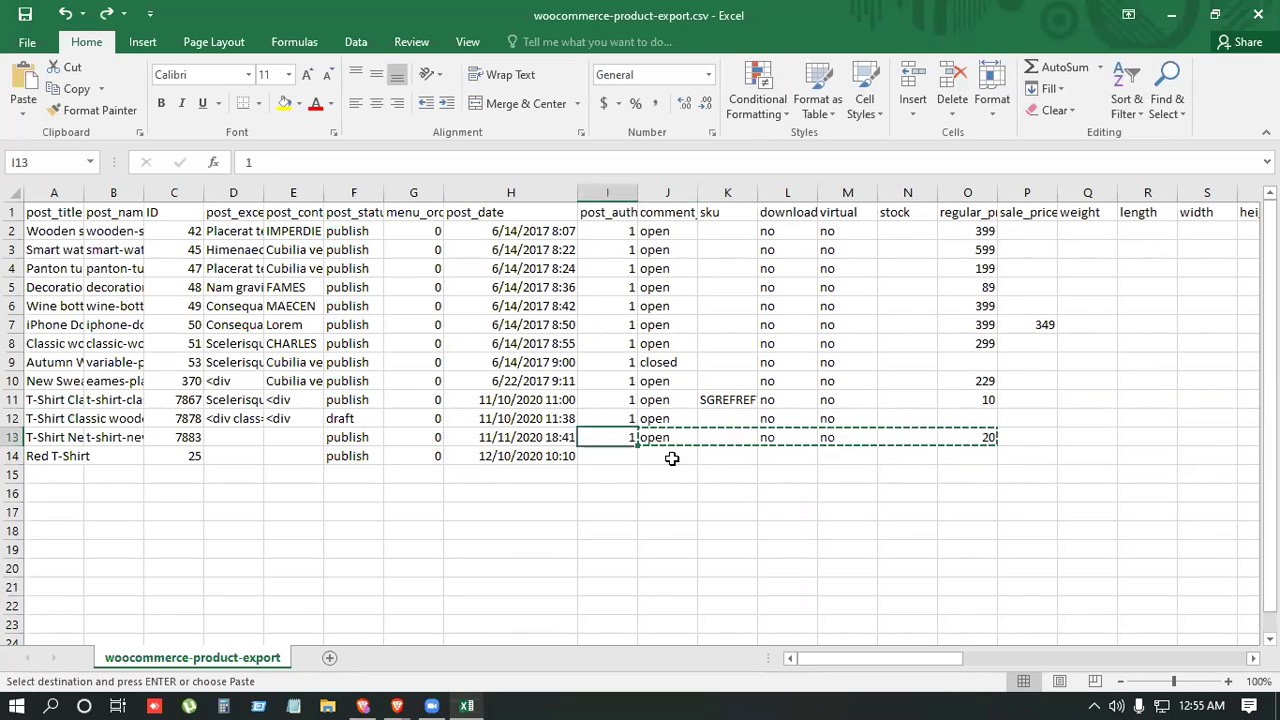
Re-enter 1 in the new product's post_author cell I14.
key("Down")
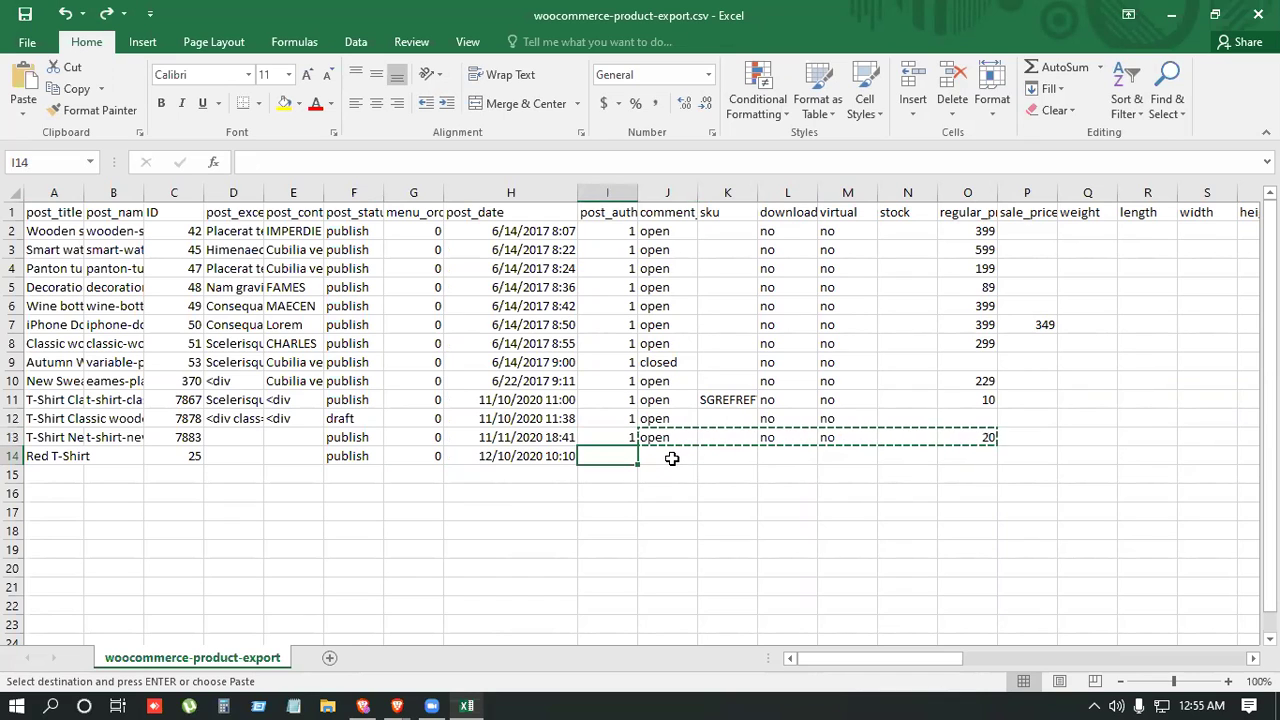
type("1")
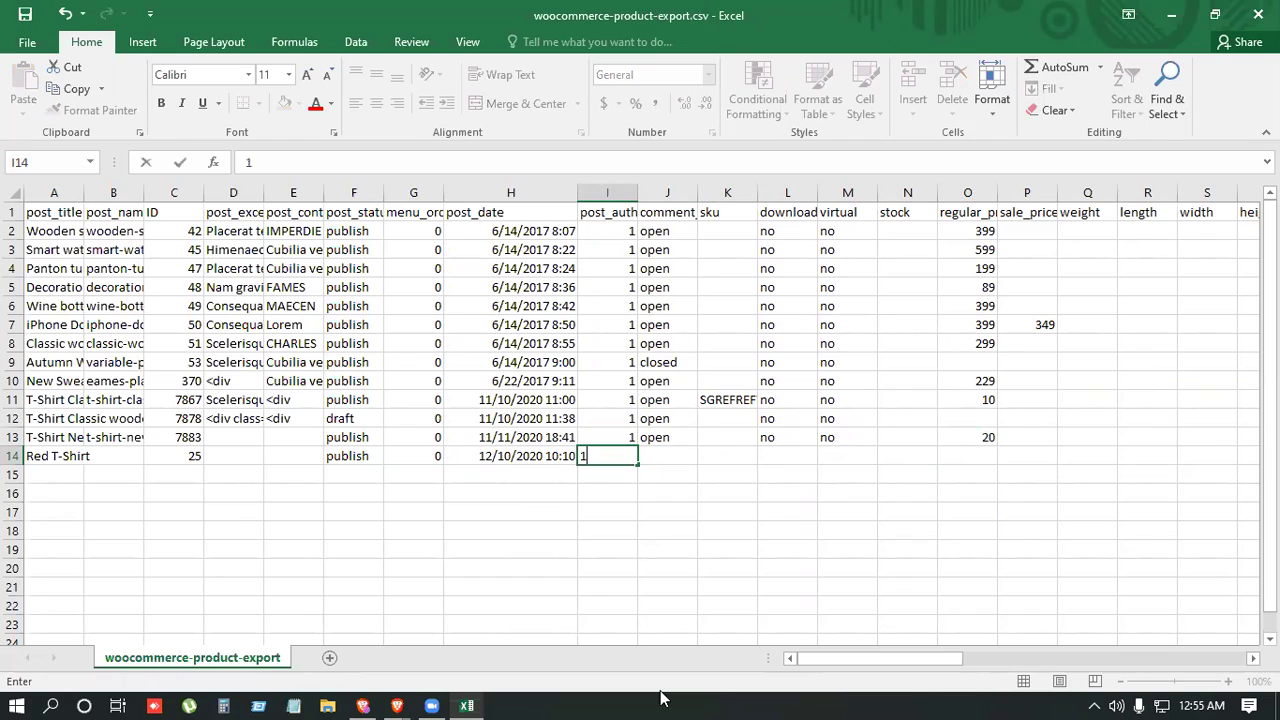
key("Tab")
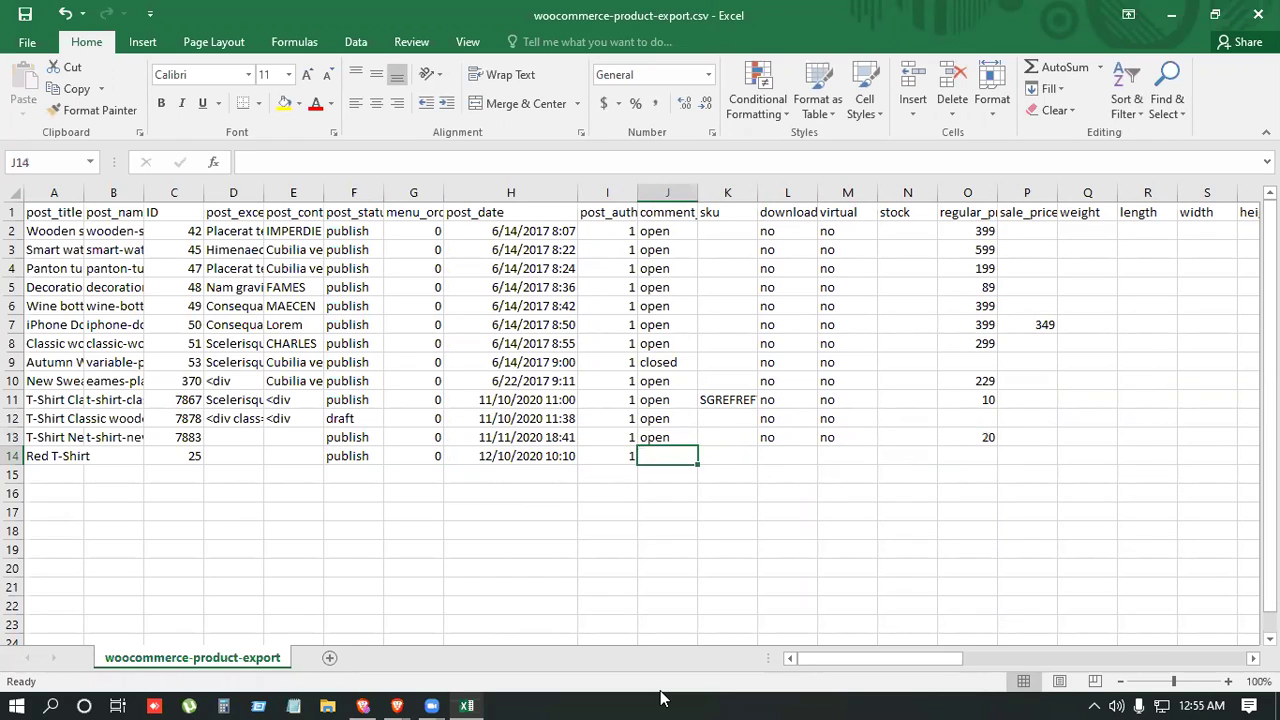
Copy the entire T-Shirt New Calculation row 13 and paste it over row 14.
left_click(666, 437)
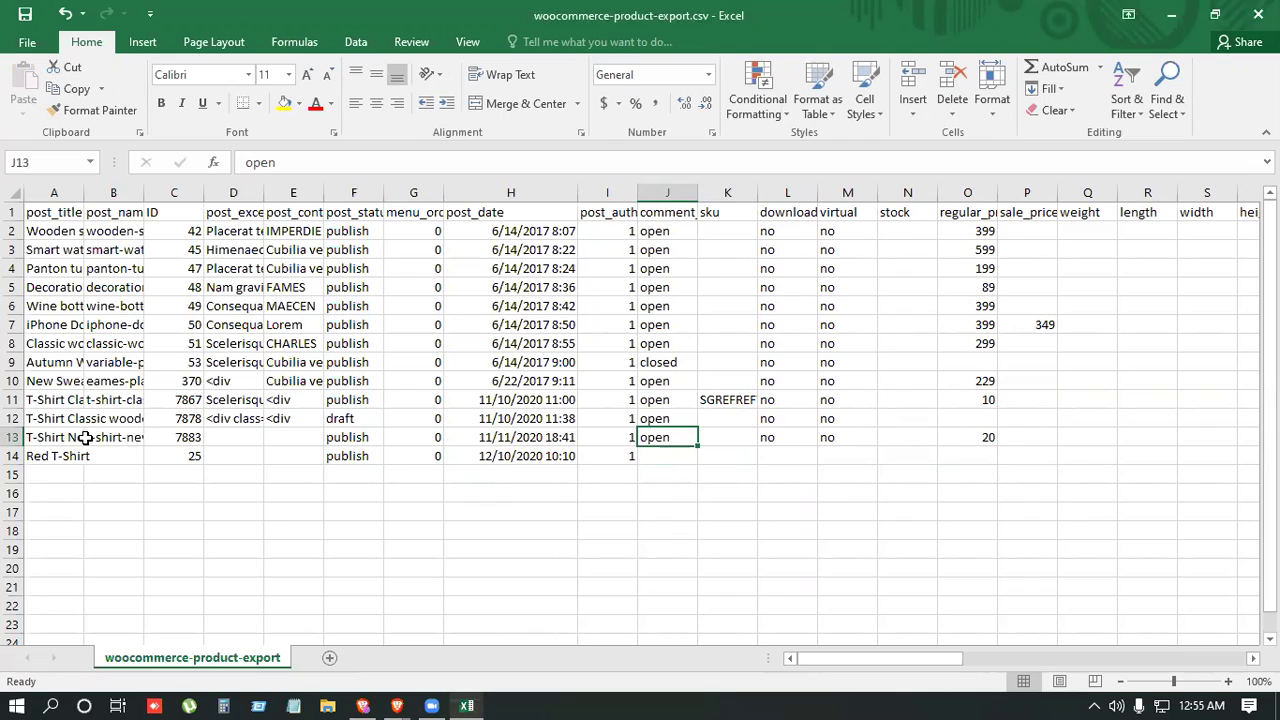
left_click(14, 437)
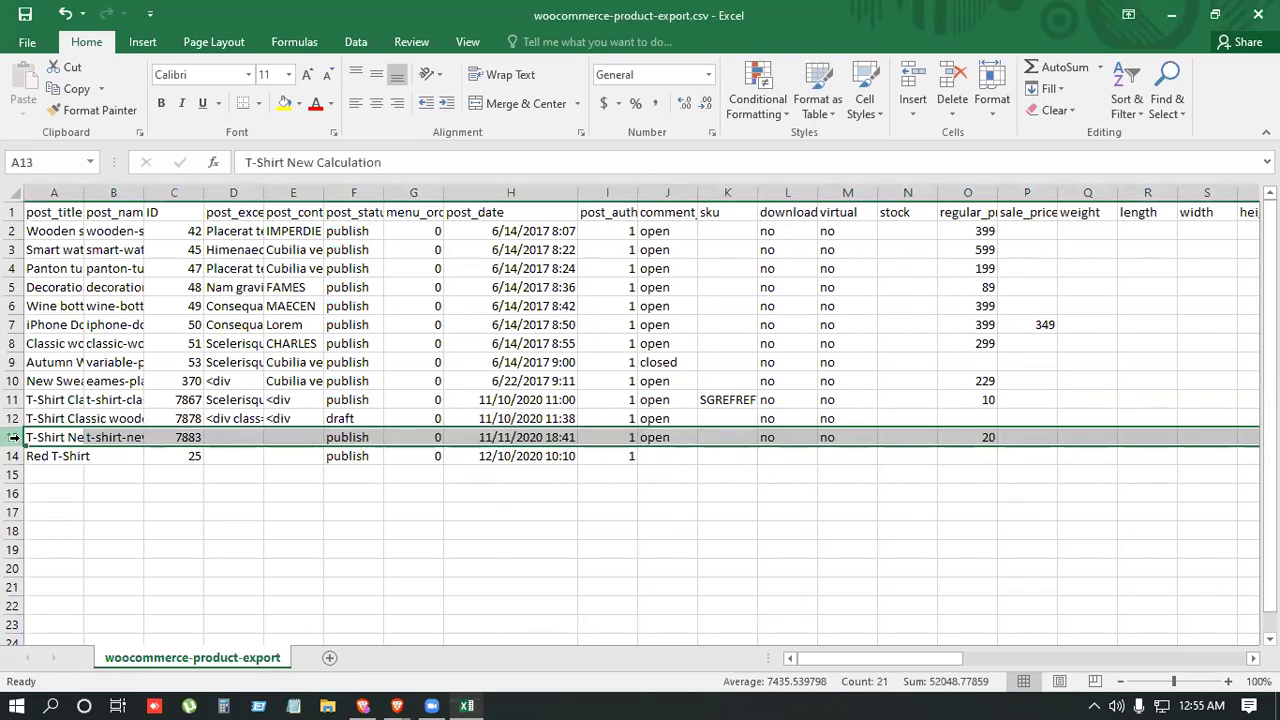
key("ctrl+c")
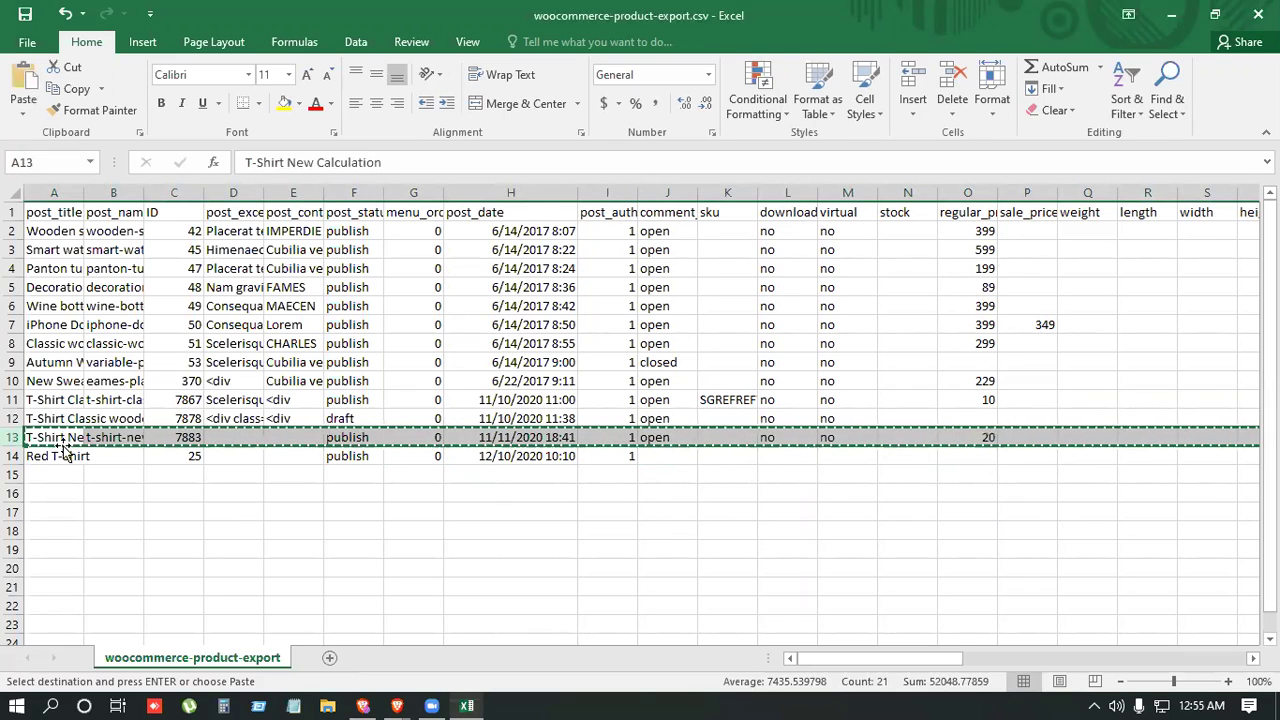
left_click(60, 455)
key("ctrl+v")
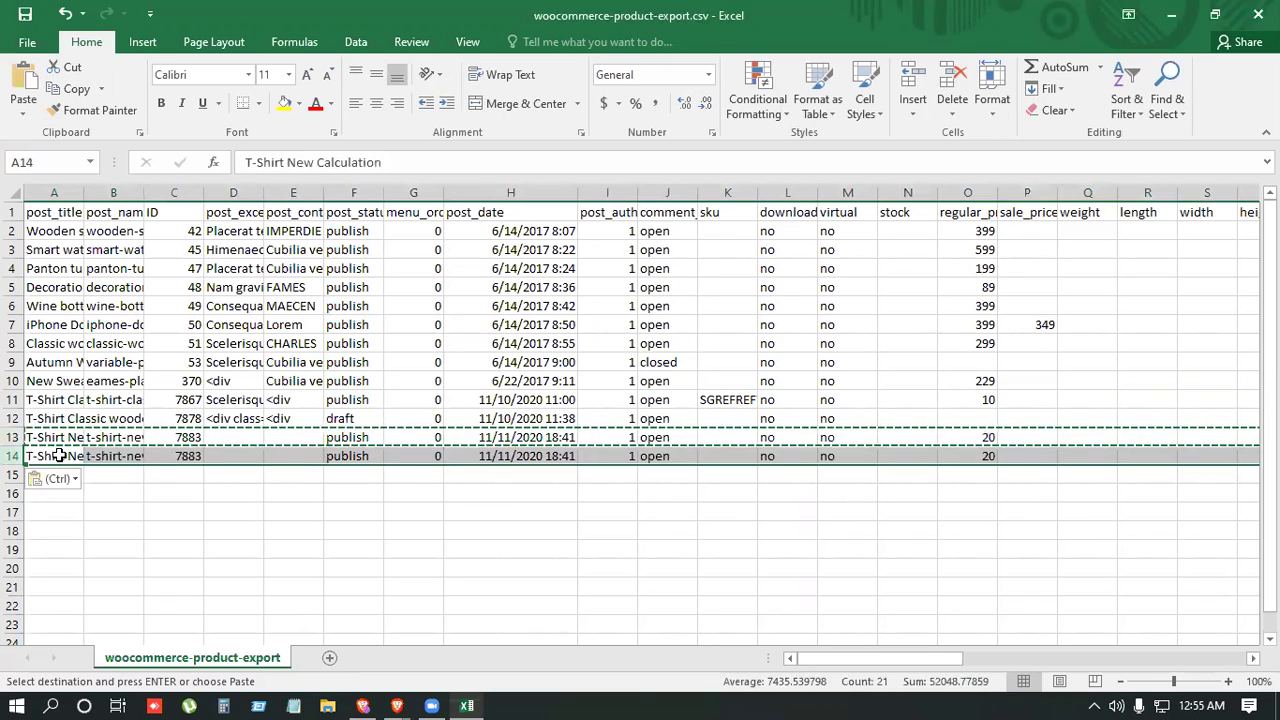
Replace the post_title of the pasted product in cell A14 with "red tshirt".
double_click(52, 455)
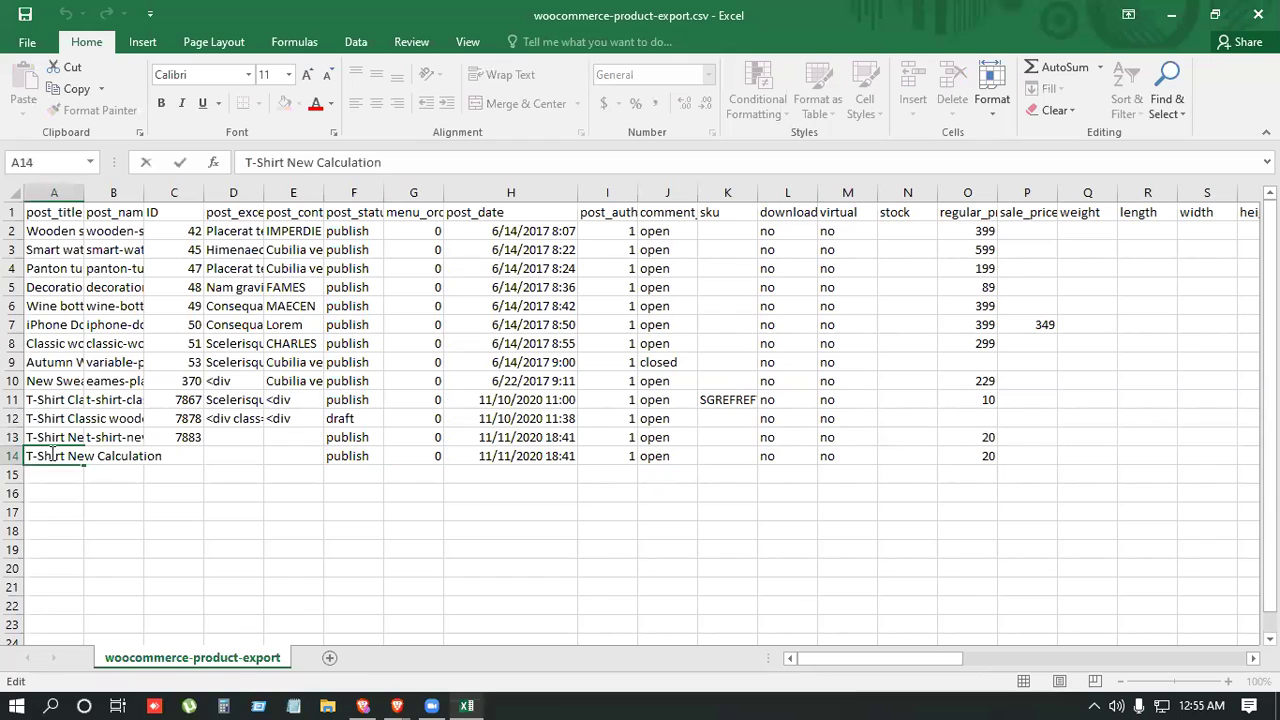
left_click(388, 510)
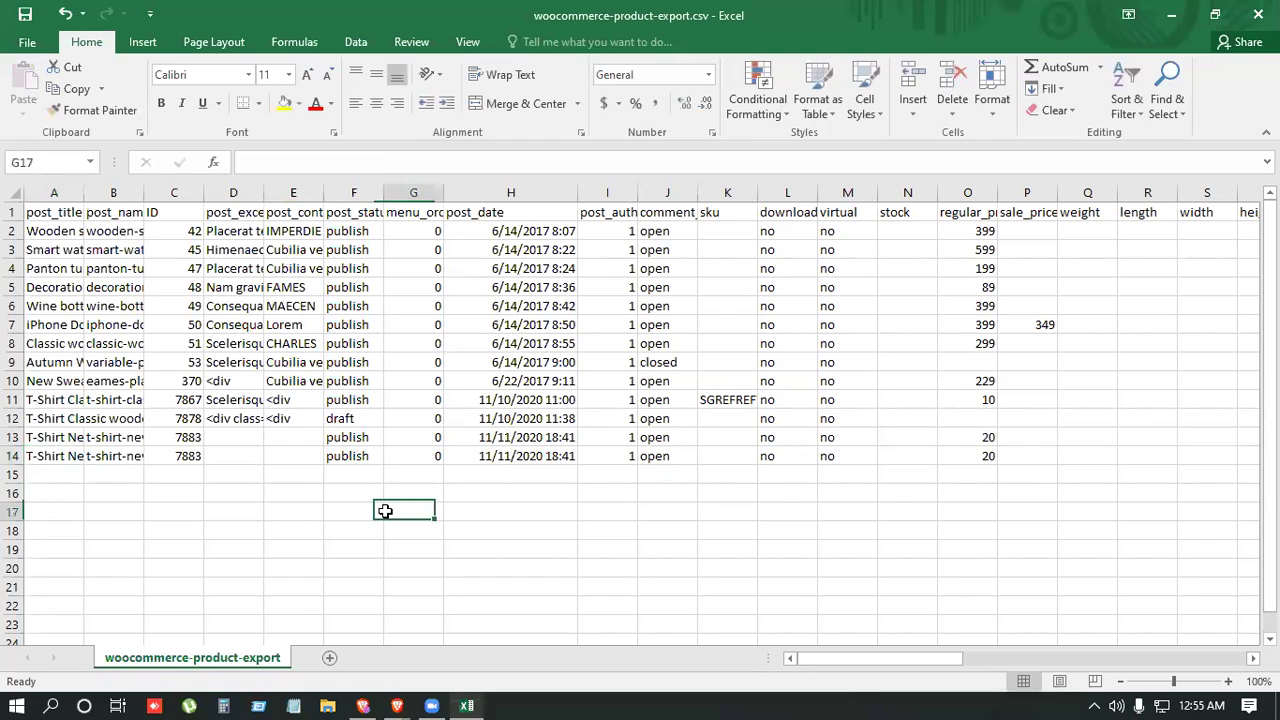
left_click(47, 452)
type("red")
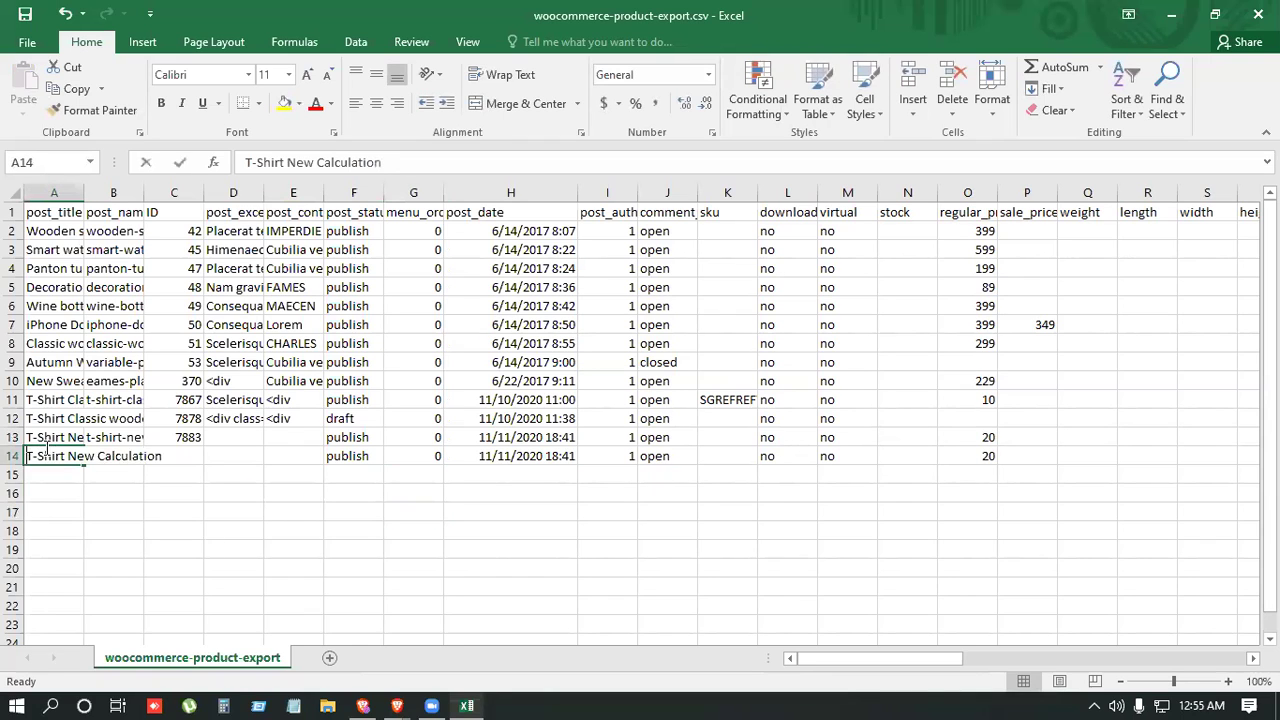
type(" tshirt")
key("Tab")
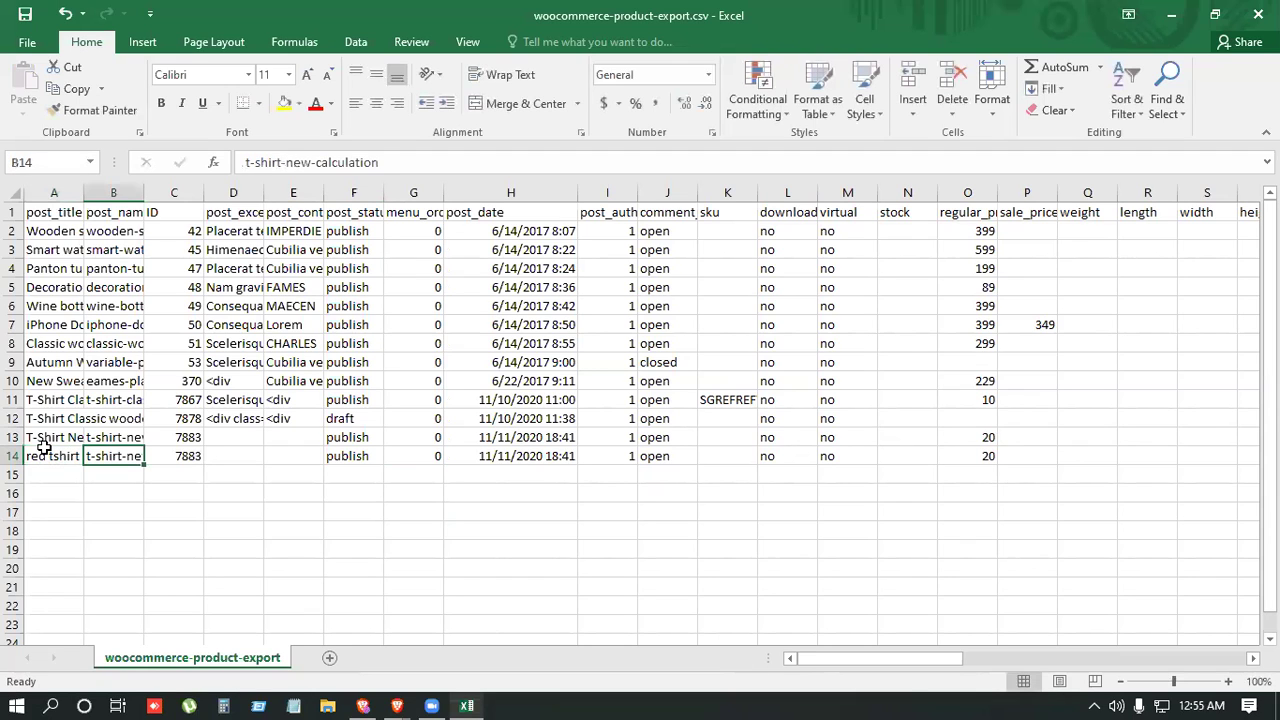
Set the red tshirt product's ID in cell C14 to 279.
key("Tab")
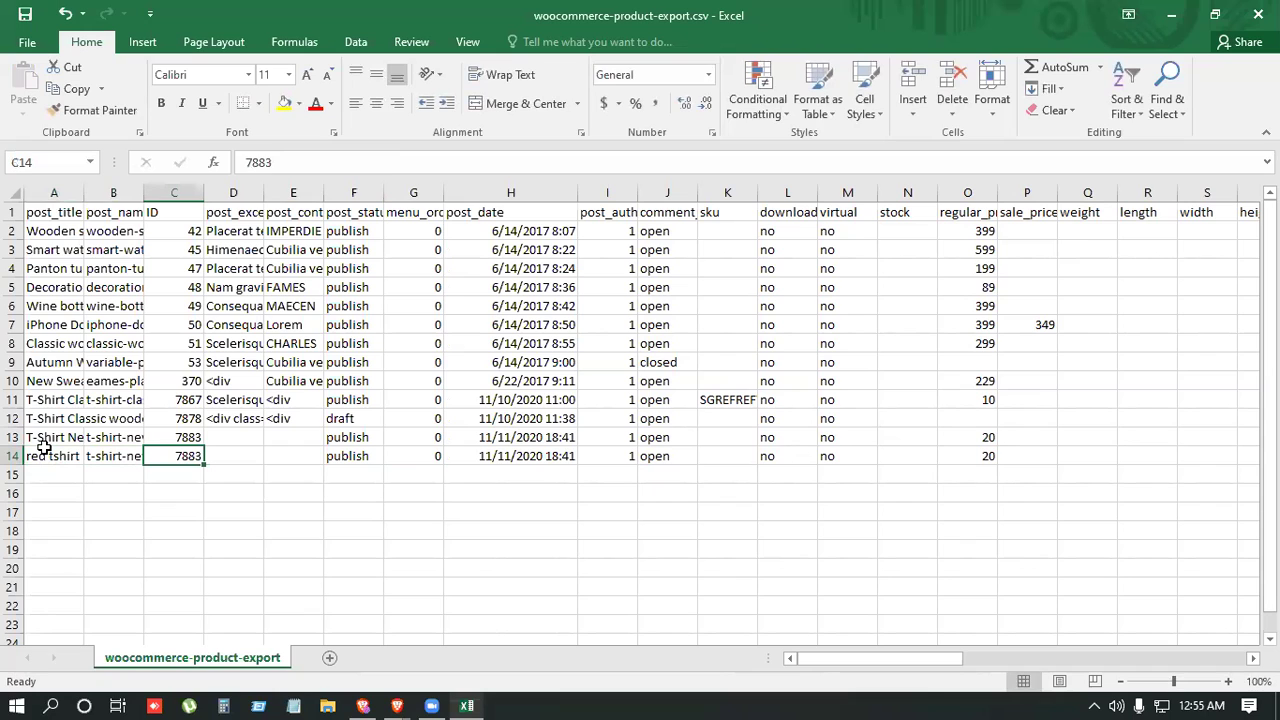
type("279")
key("Tab")
Set the red tshirt product's regular price in cell O14 to 15.
key("Tab")
key("Tab")
key("Tab")
key("Tab")
key("Tab")
key("Tab")
key("Tab")
key("Tab")
key("Tab")
key("Tab")
key("Tab")
key("Tab")
key("Tab")
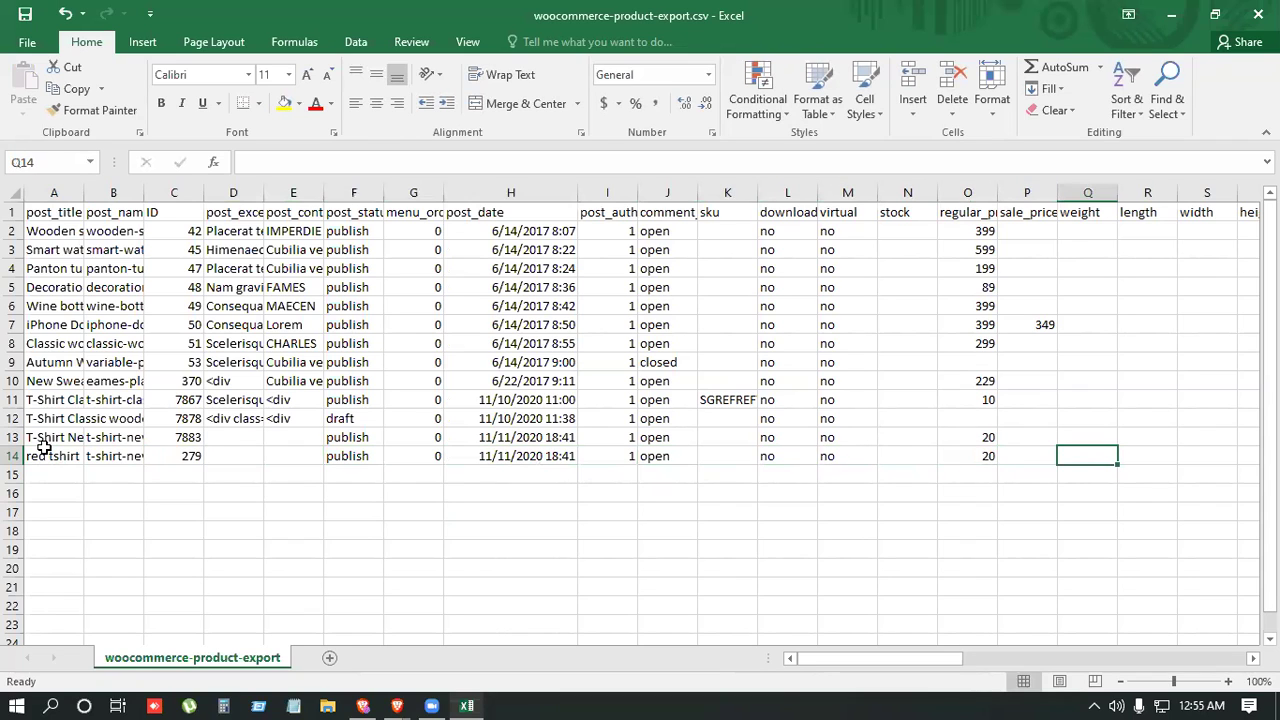
key("shift+Tab")
key("shift+Tab")
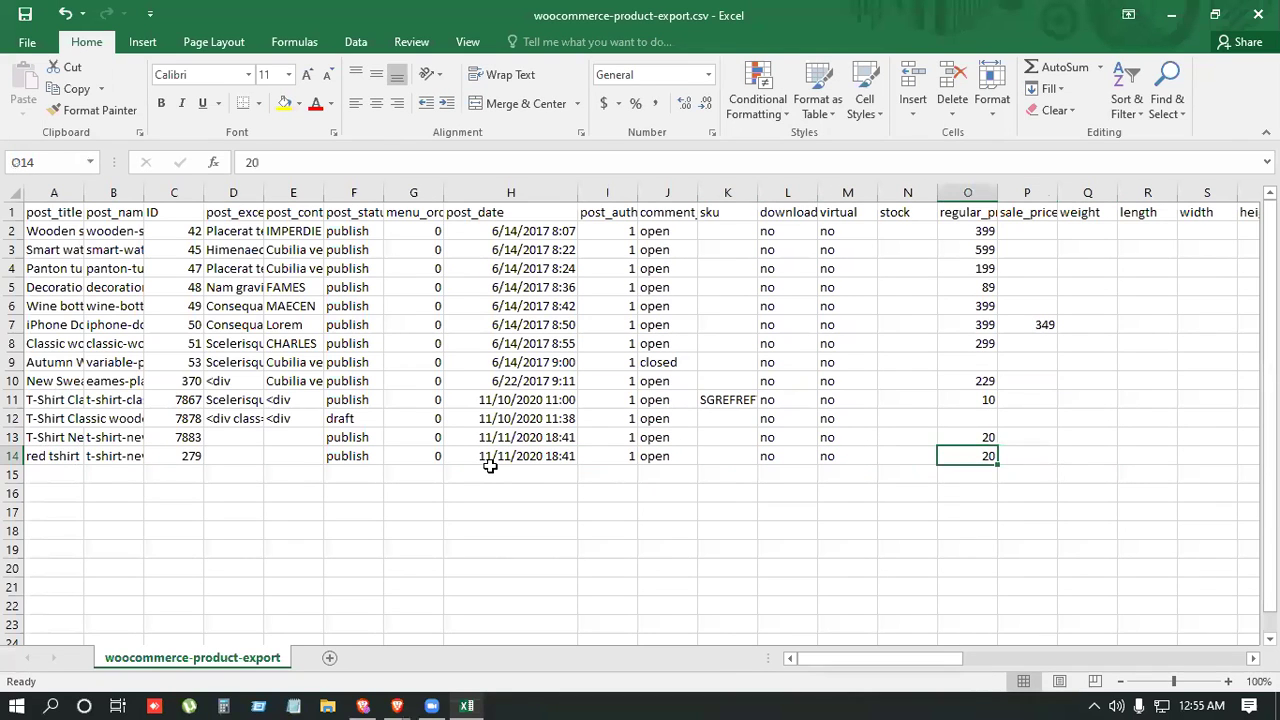
type("15")
key("Tab")
key("Tab")
key("Tab")
key("Tab")
key("Tab")
key("Tab")
key("Tab")
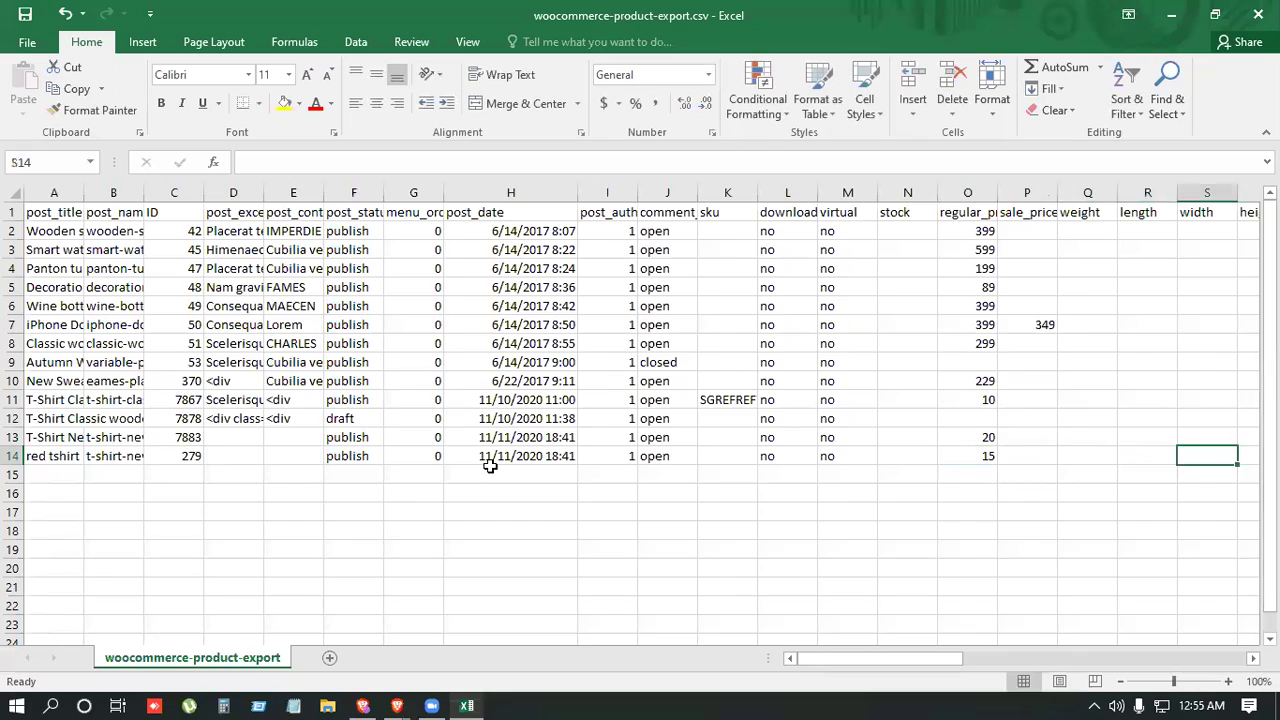
Review the remaining columns of the red tshirt row 14, from the title across to the sale price date fields.
key("Tab")
key("Tab")
key("Tab")
key("Tab")
key("Tab")
key("Tab")
key("Tab")
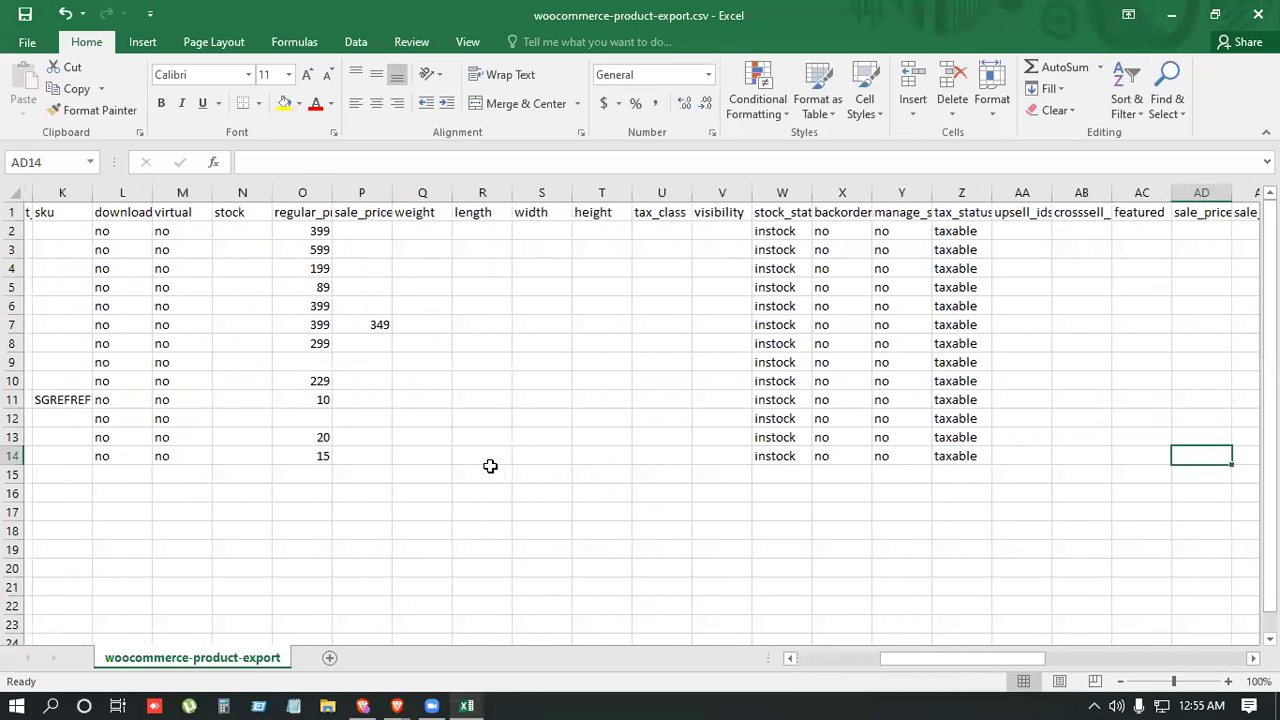
key("shift+Tab")
key("shift+Tab")
key("shift+Tab")
key("shift+Tab")
key("shift+Tab")
key("shift+Tab")
key("shift+Tab")
key("shift+Tab")
key("shift+Tab")
key("shift+Tab")
key("shift+Tab")
key("shift+Tab")
key("shift+Tab")
key("shift+Tab")
key("shift+Tab")
key("shift+Tab")
key("shift+Tab")
key("shift+Tab")
key("shift+Tab")
key("shift+Tab")
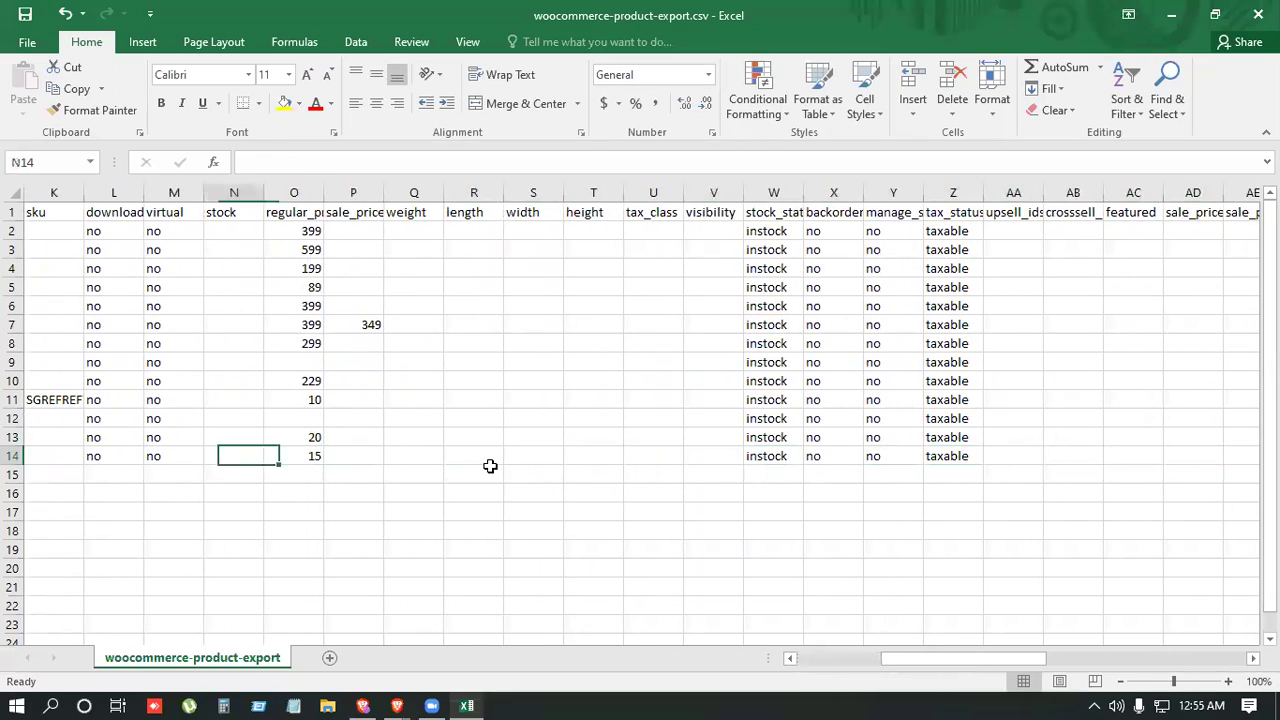
key("shift+Tab")
key("shift+Tab")
key("shift+Tab")
key("shift+Tab")
key("shift+Tab")
key("shift+Tab")
key("shift+Tab")
key("shift+Tab")
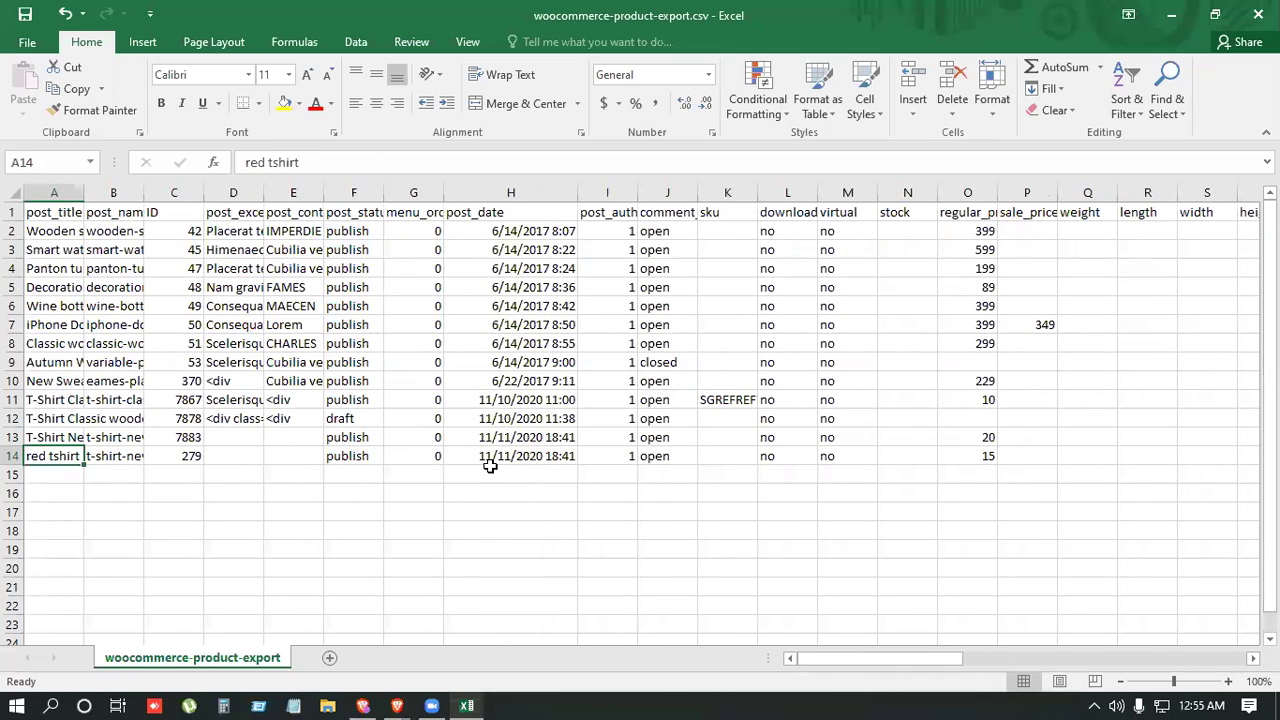
key("Tab")
key("Tab")
key("Tab")
key("Tab")
key("Tab")
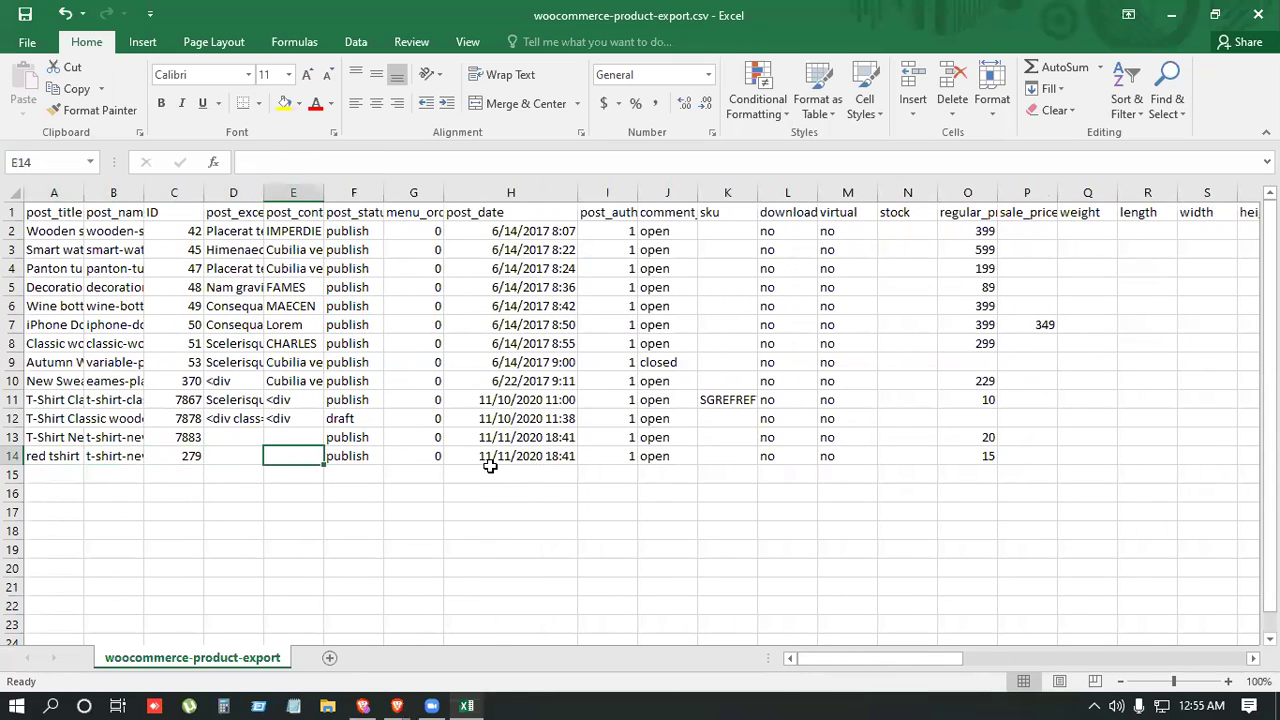
key("Tab")
left_click(765, 490)
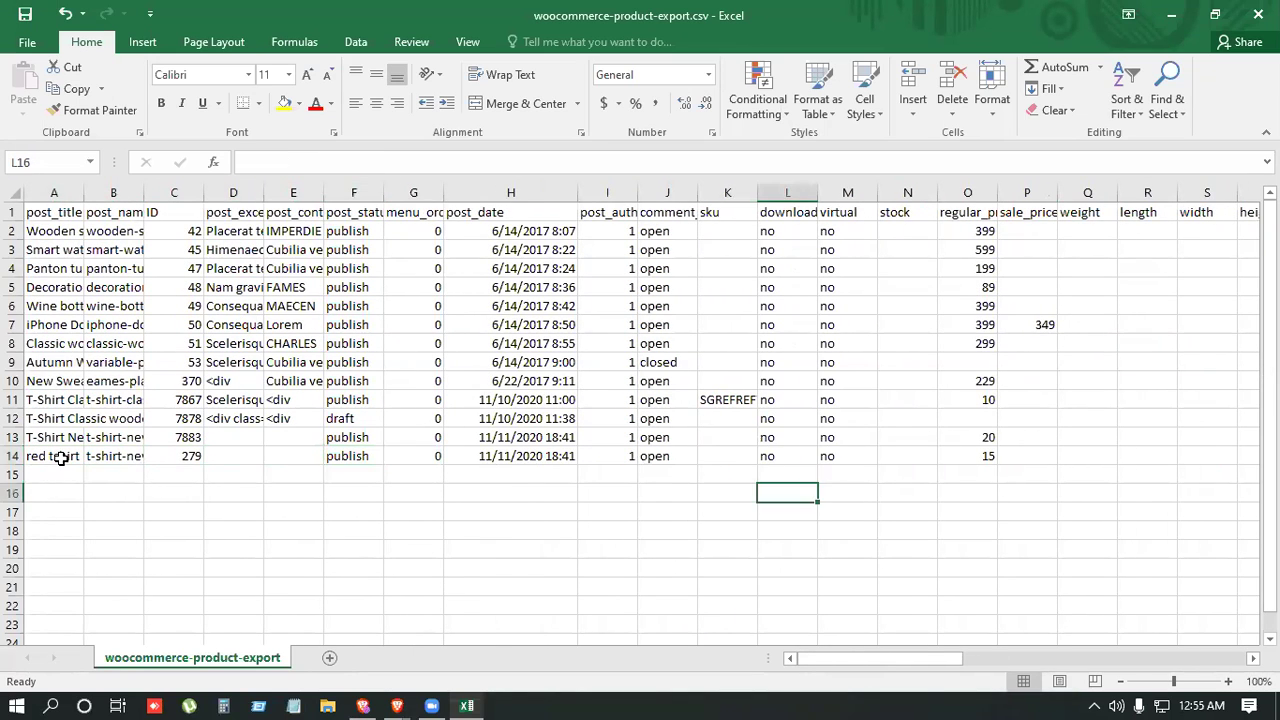
Copy the entire red tshirt row 14 and paste it into row 15.
left_click(58, 457)
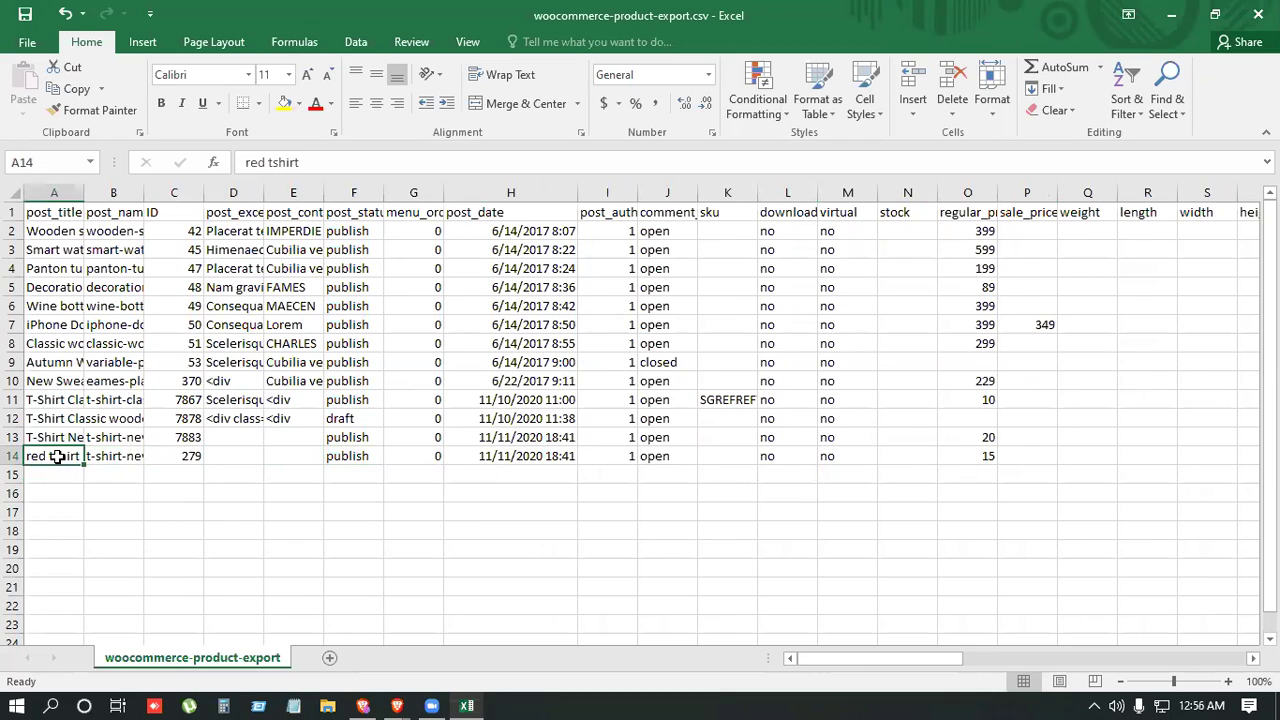
left_click(14, 456)
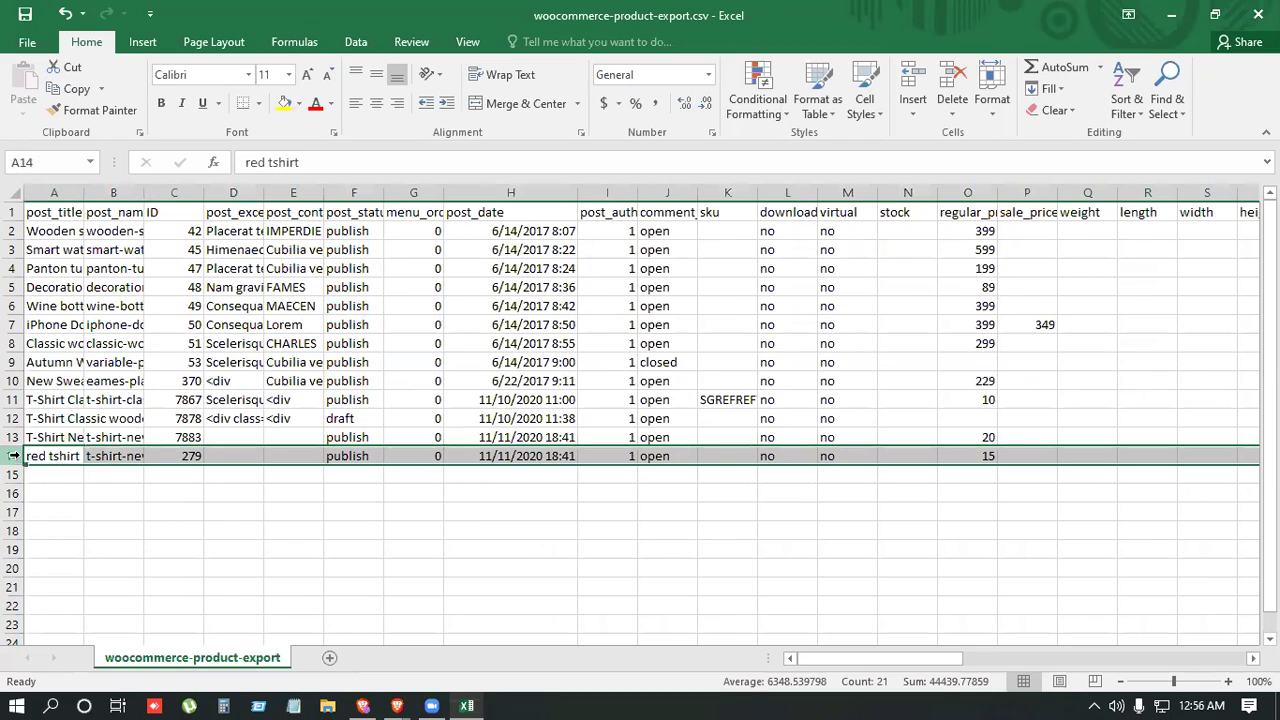
key("alt+Tab")
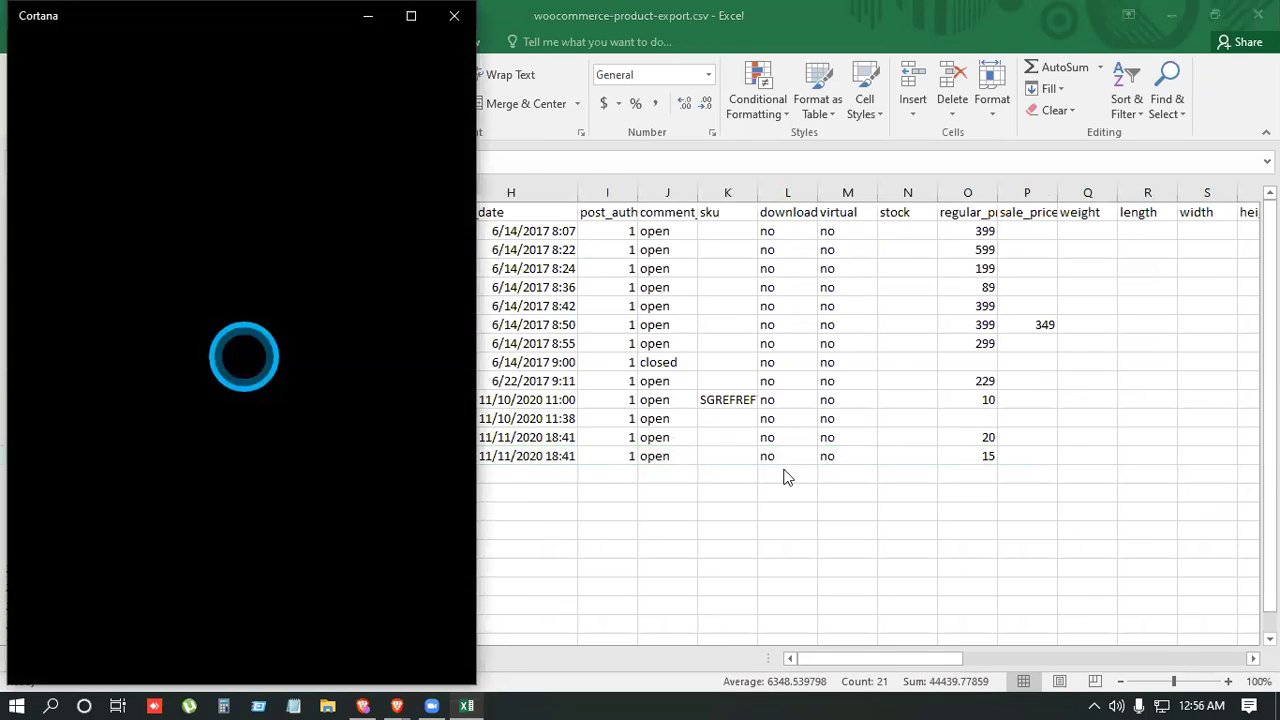
left_click(784, 472)
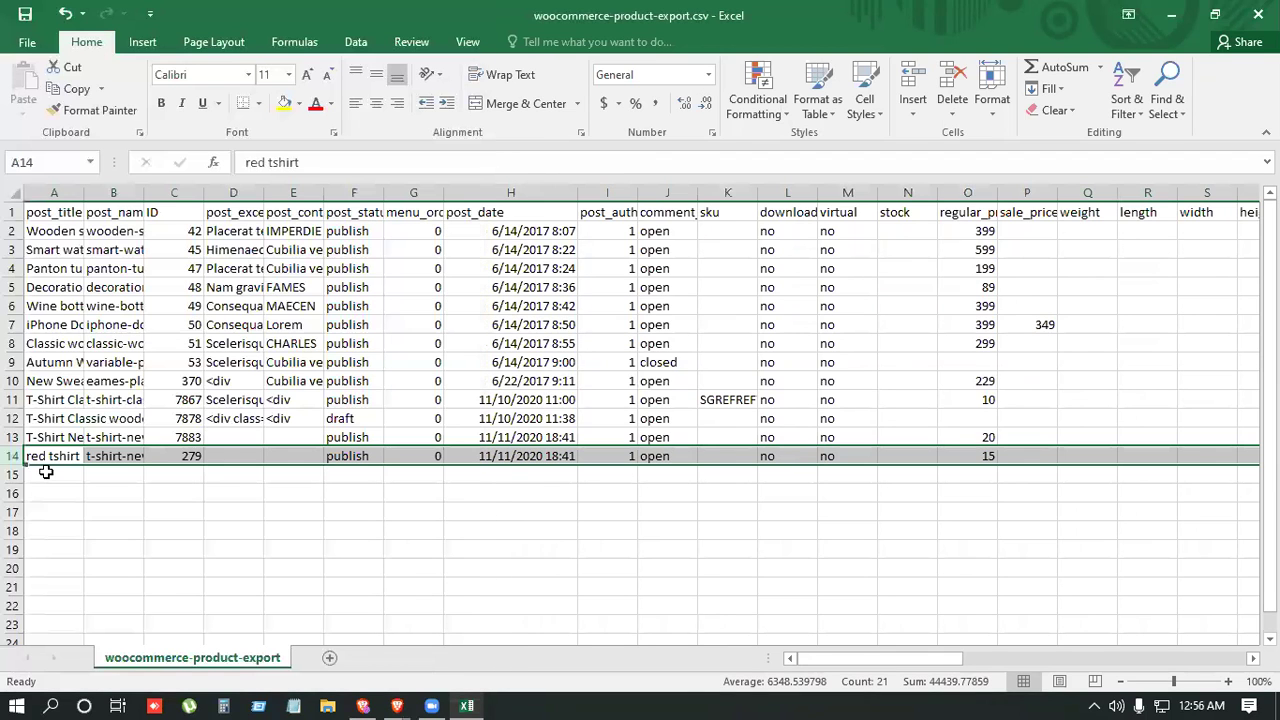
key("ctrl+c")
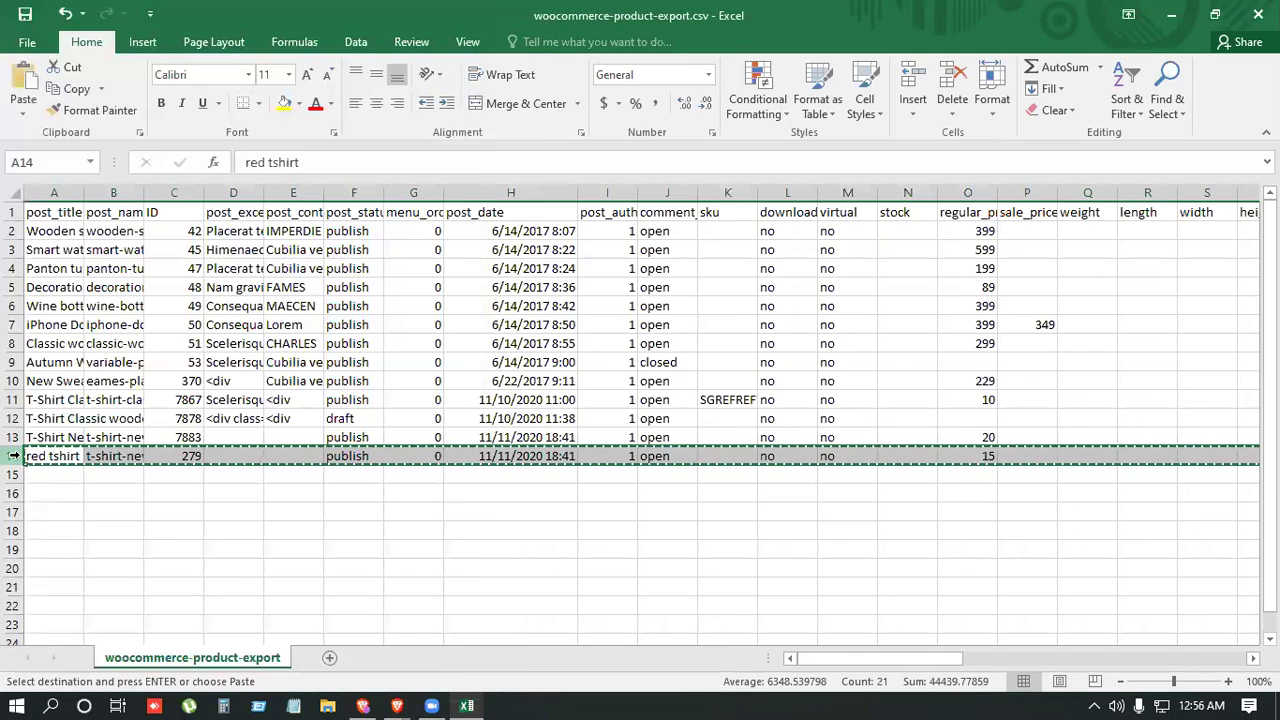
left_click(14, 474)
key("ctrl+v")
Replace the post_title of the pasted product in cell A15 with "yellow thirt".
left_click(54, 474)
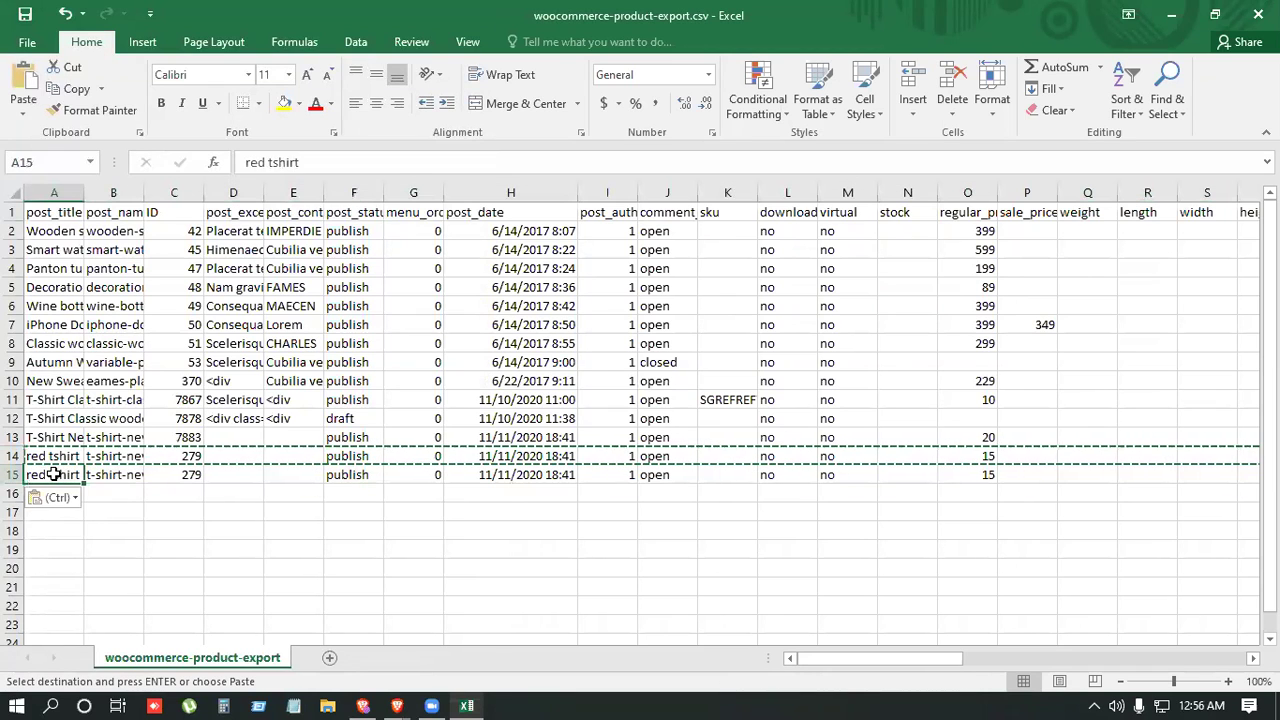
type("yellow t")
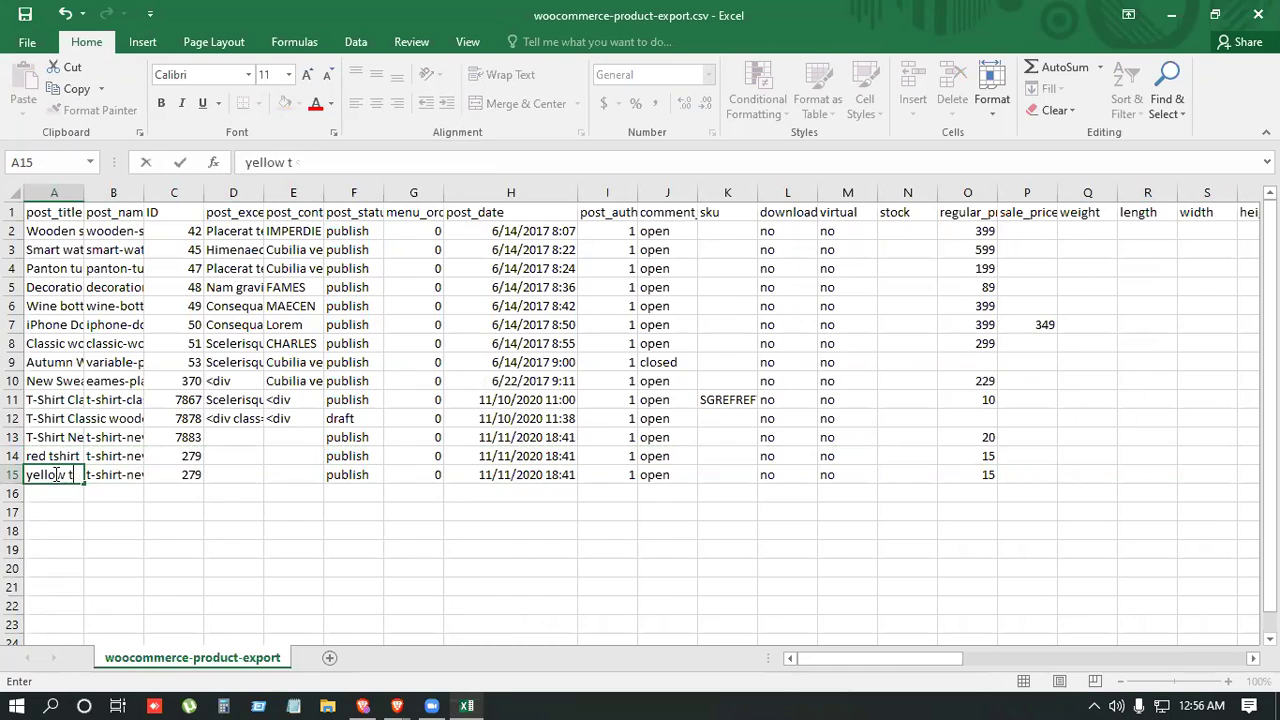
type("hirt")
key("Tab")
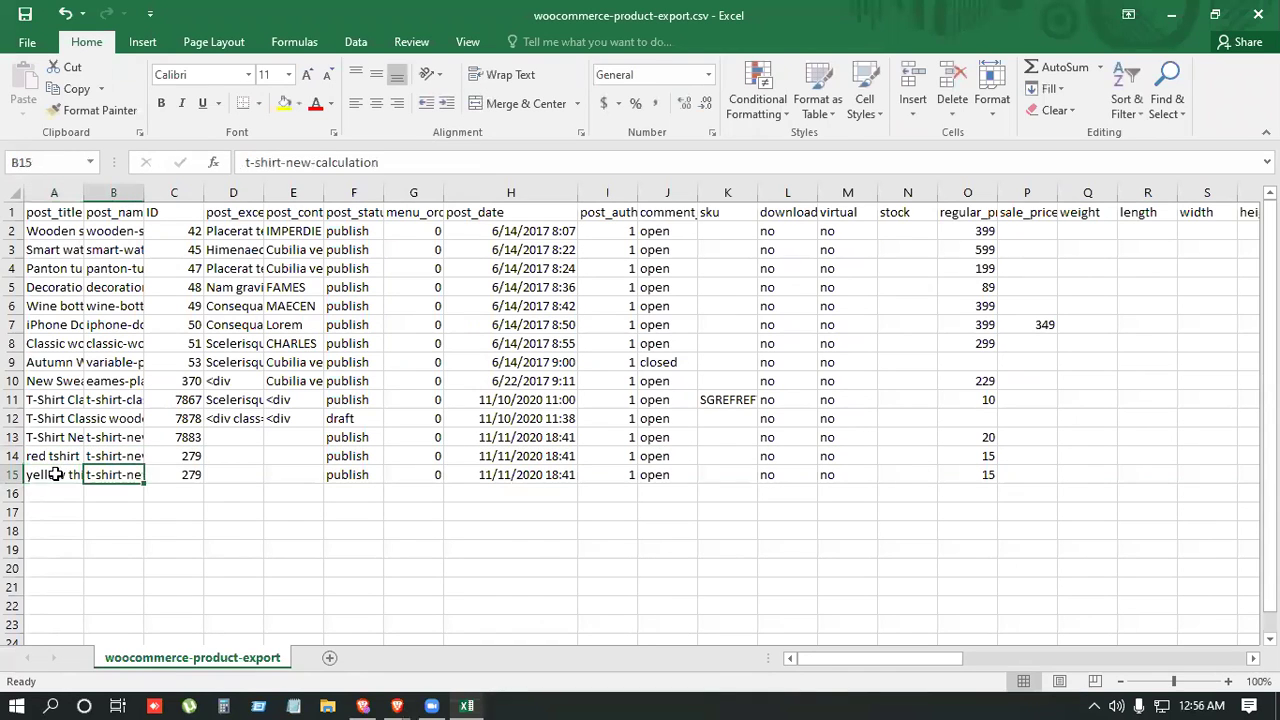
Copy the title from A14 into post_name cell B14 and replace its space with a hyphen to make "red-tshirt".
left_click(120, 455)
key("shift+Down")
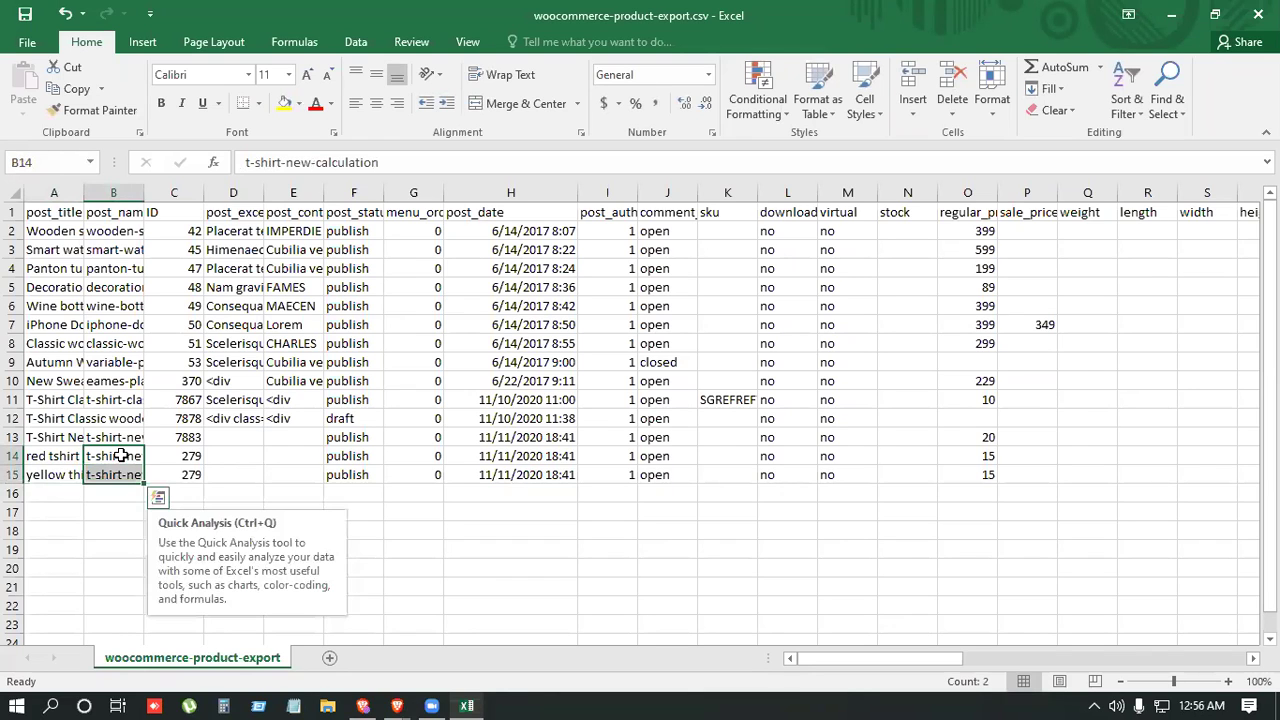
left_click(54, 456)
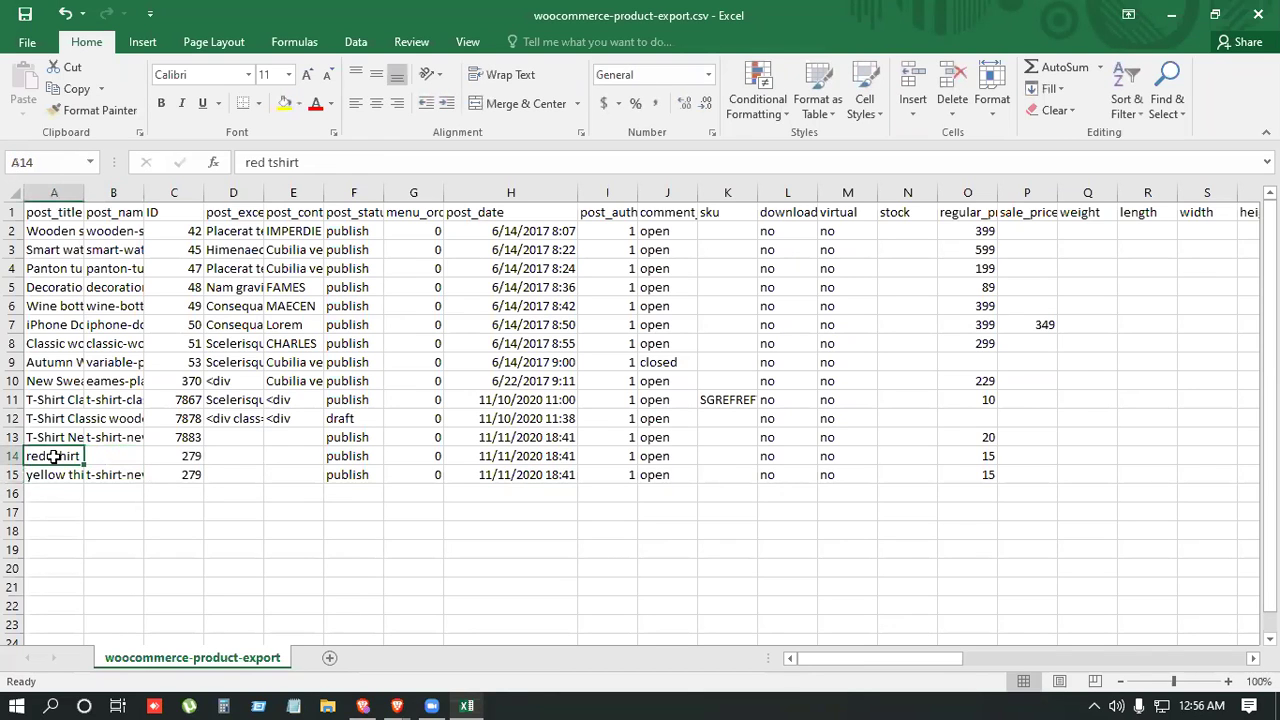
double_click(108, 438)
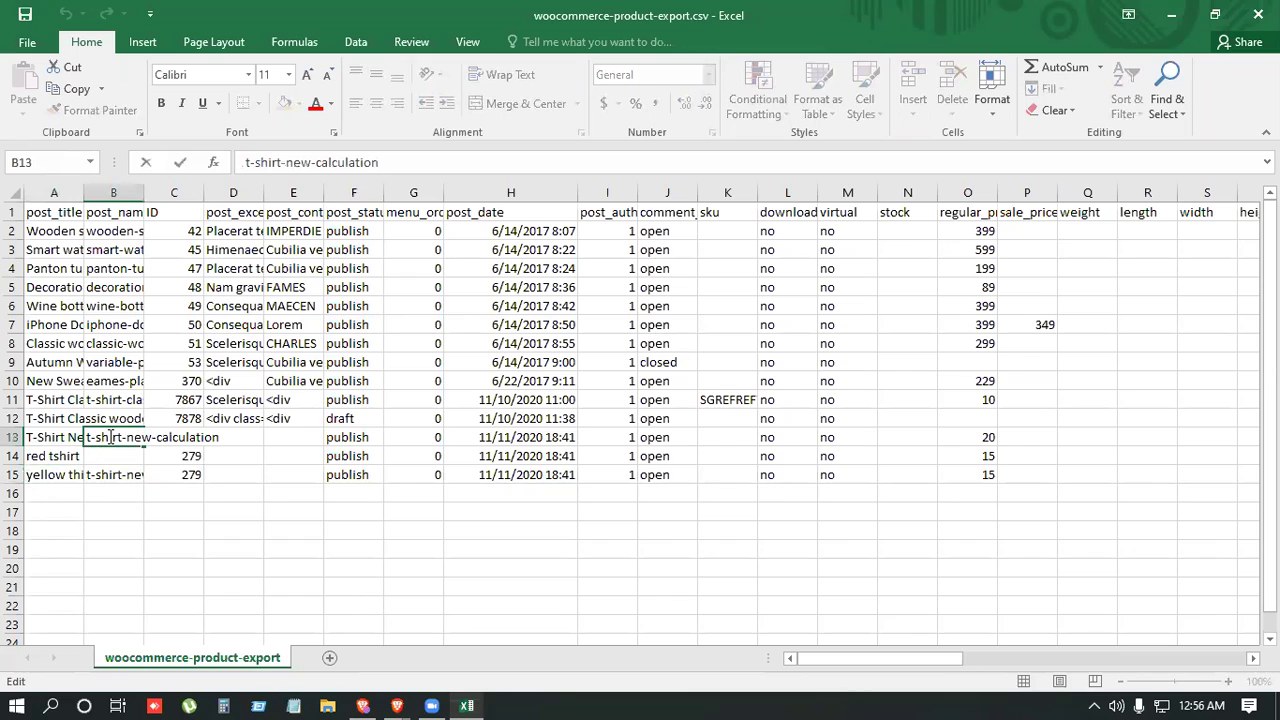
left_click(33, 455)
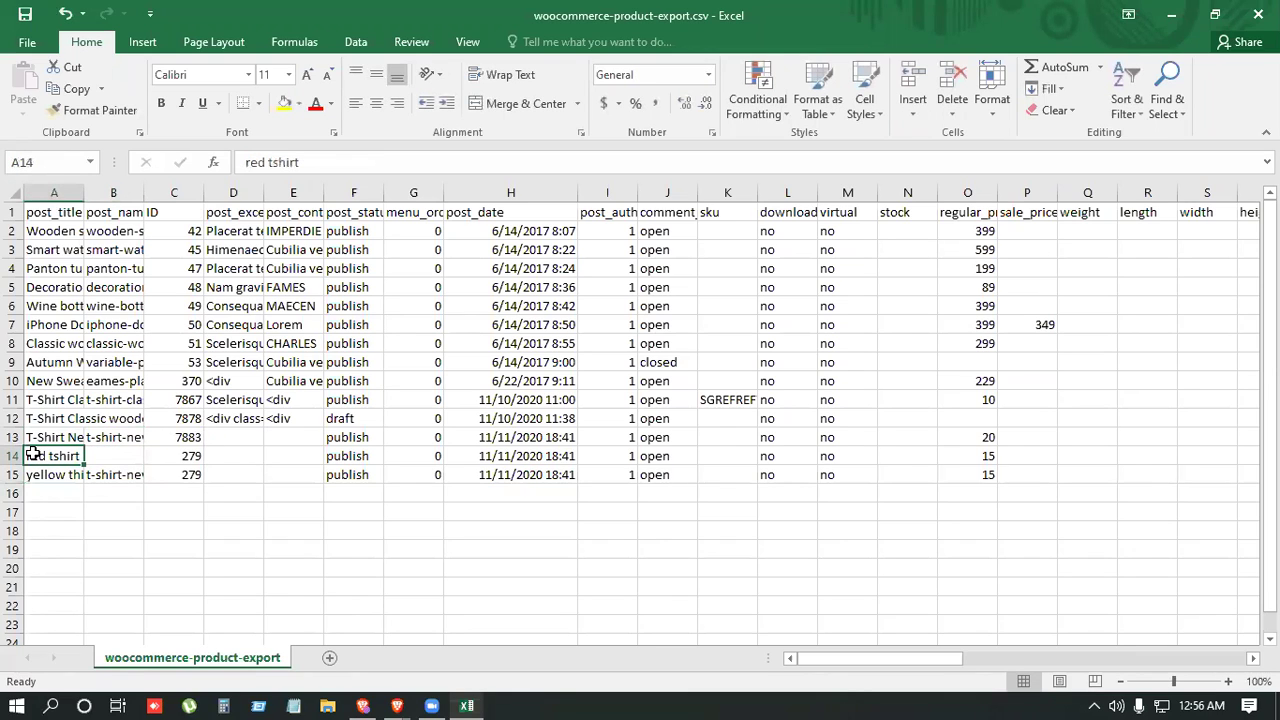
key("ctrl+c")
key("Right")
key("ctrl+v")
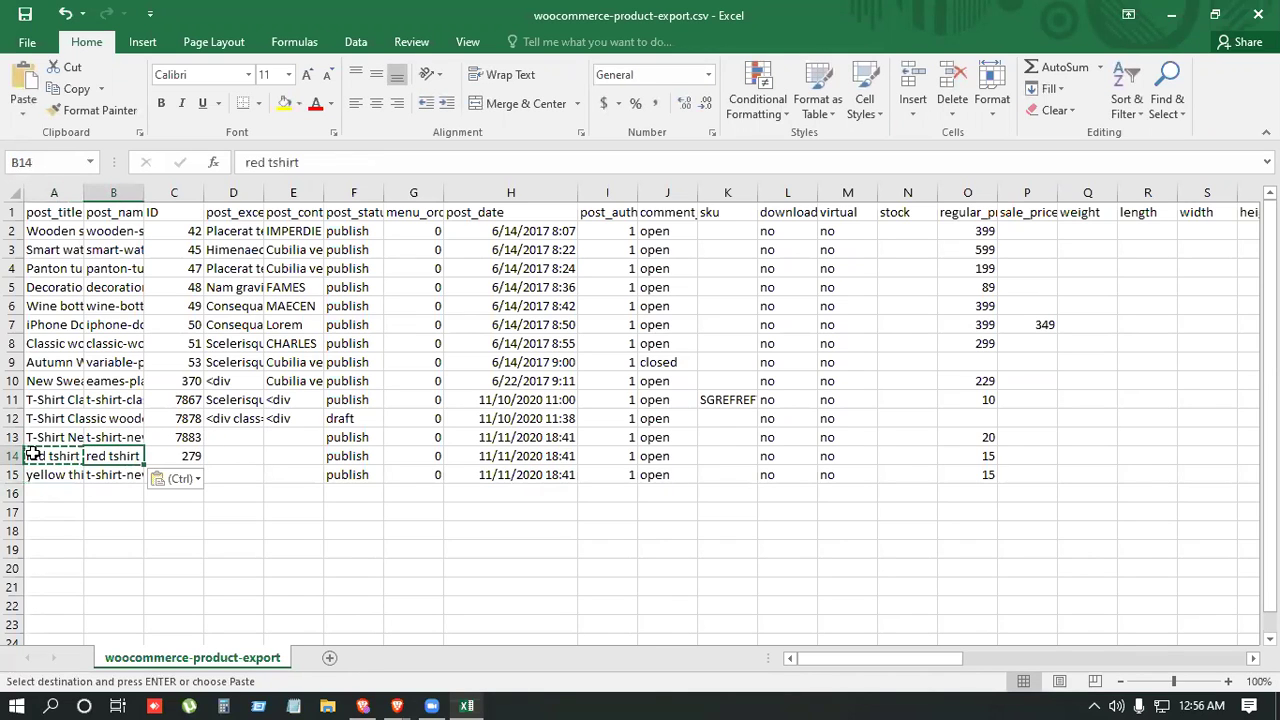
double_click(104, 455)
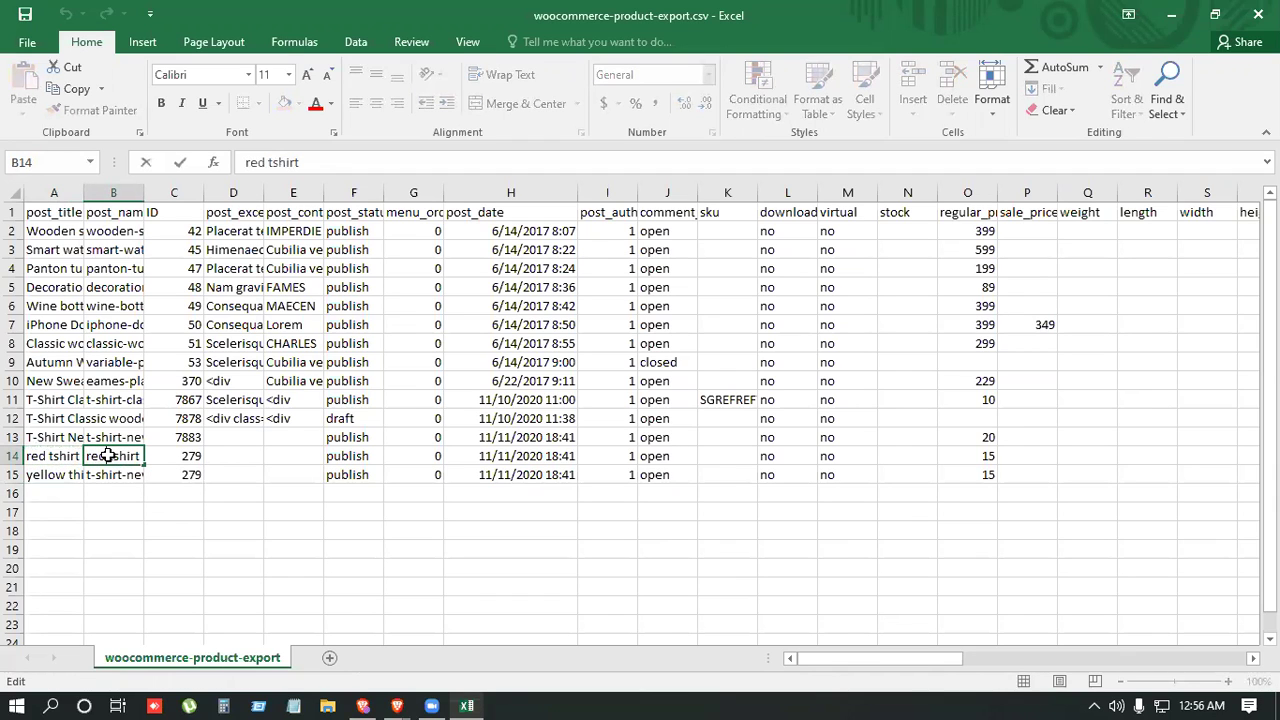
key("Delete")
type("-")
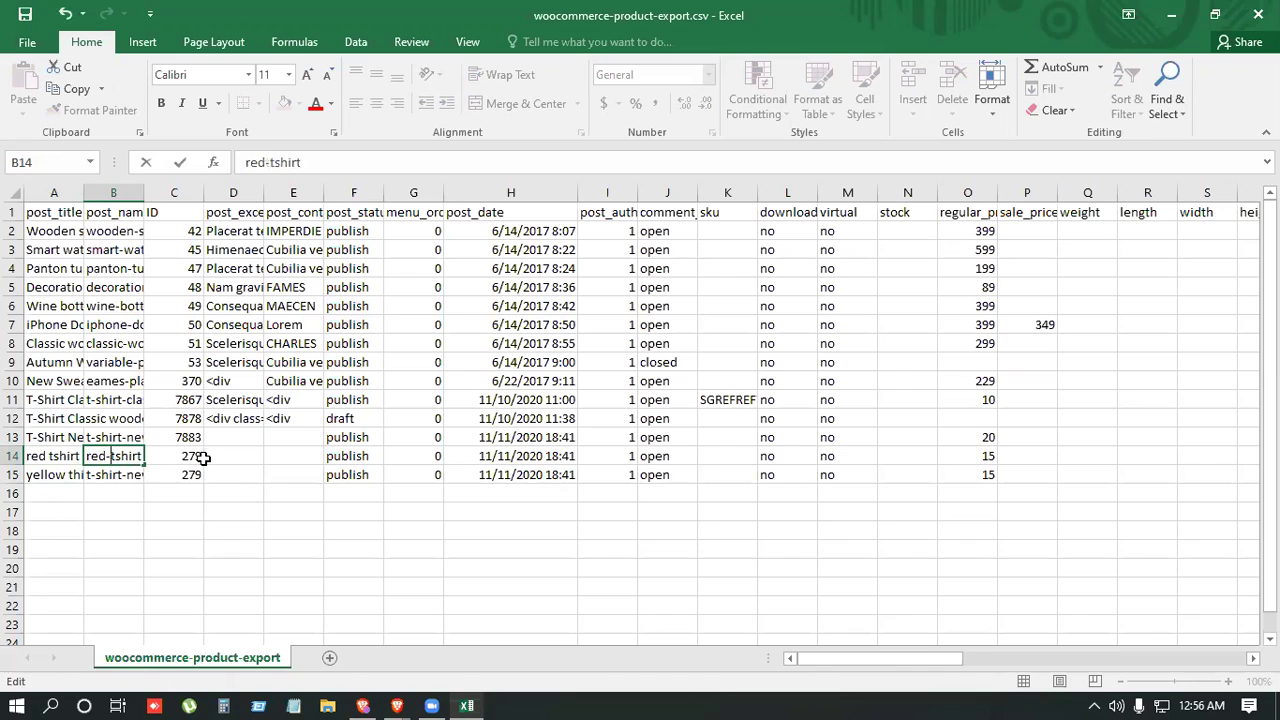
Copy the title from cell A15 into the post_name cell B15.
left_click(70, 477)
key("ctrl+c")
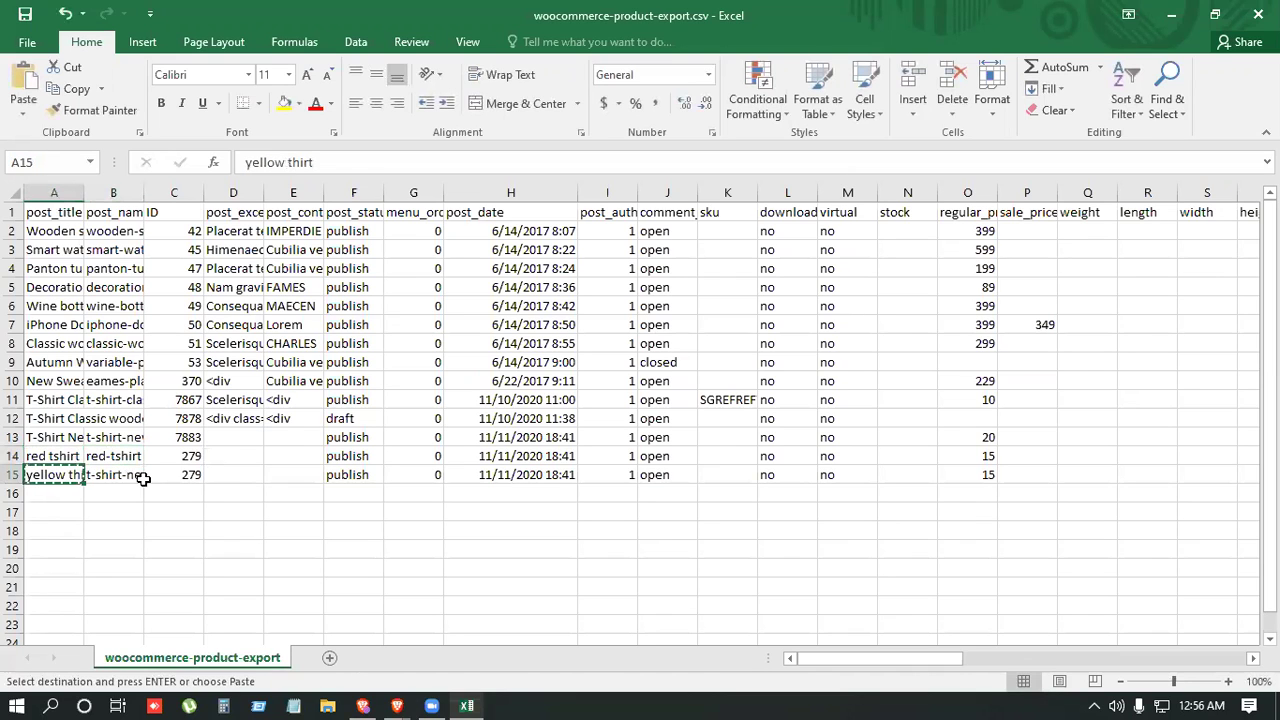
left_click(116, 476)
key("ctrl+v")
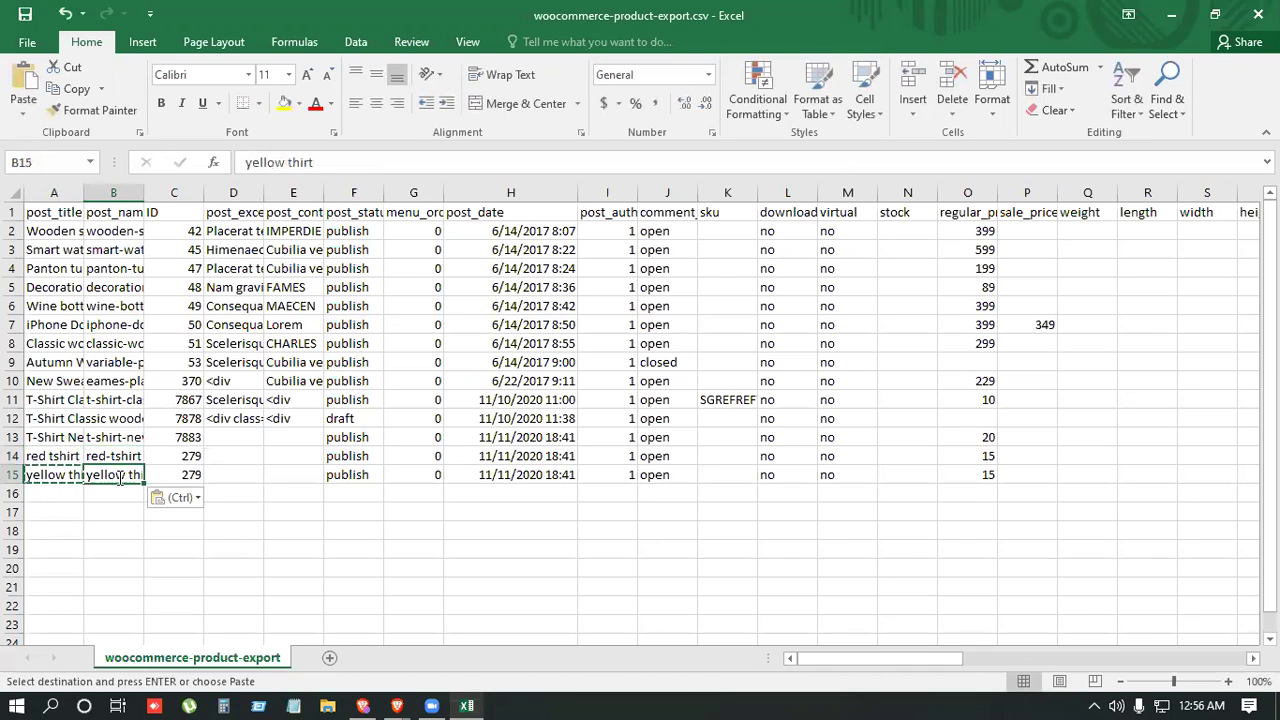
double_click(122, 475)
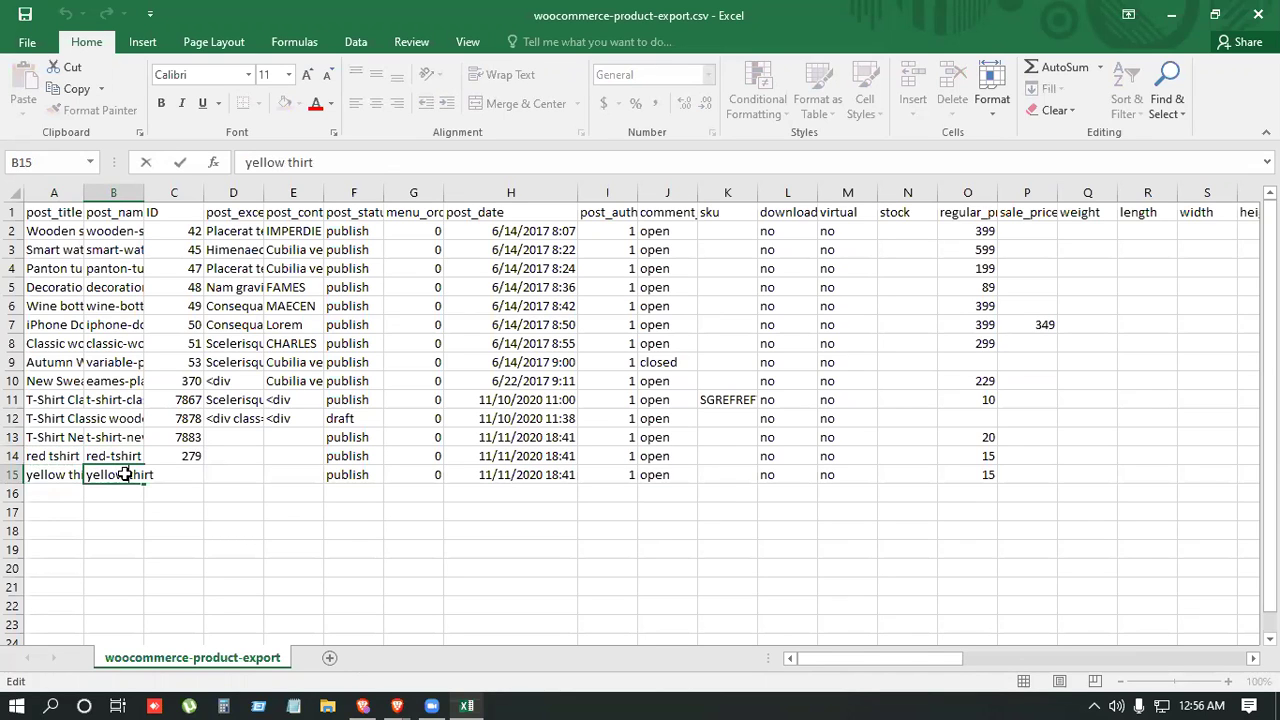
left_click(337, 508)
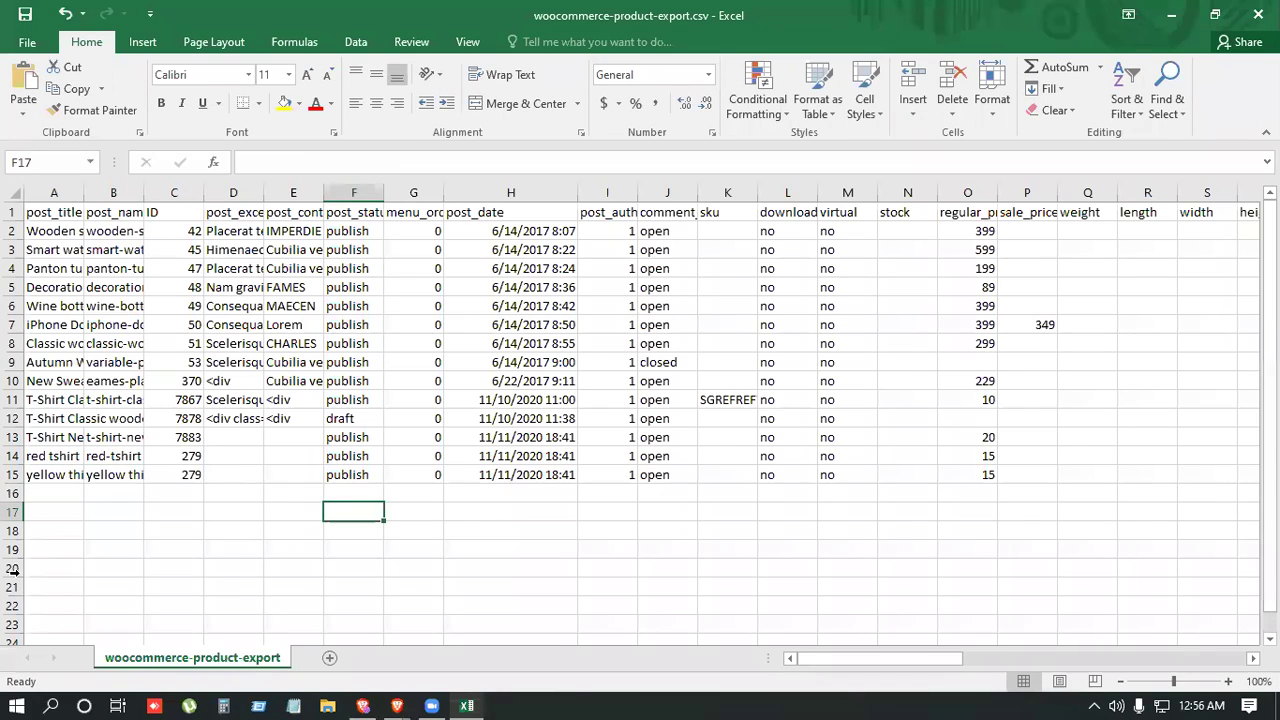
type("-")
left_click(118, 482)
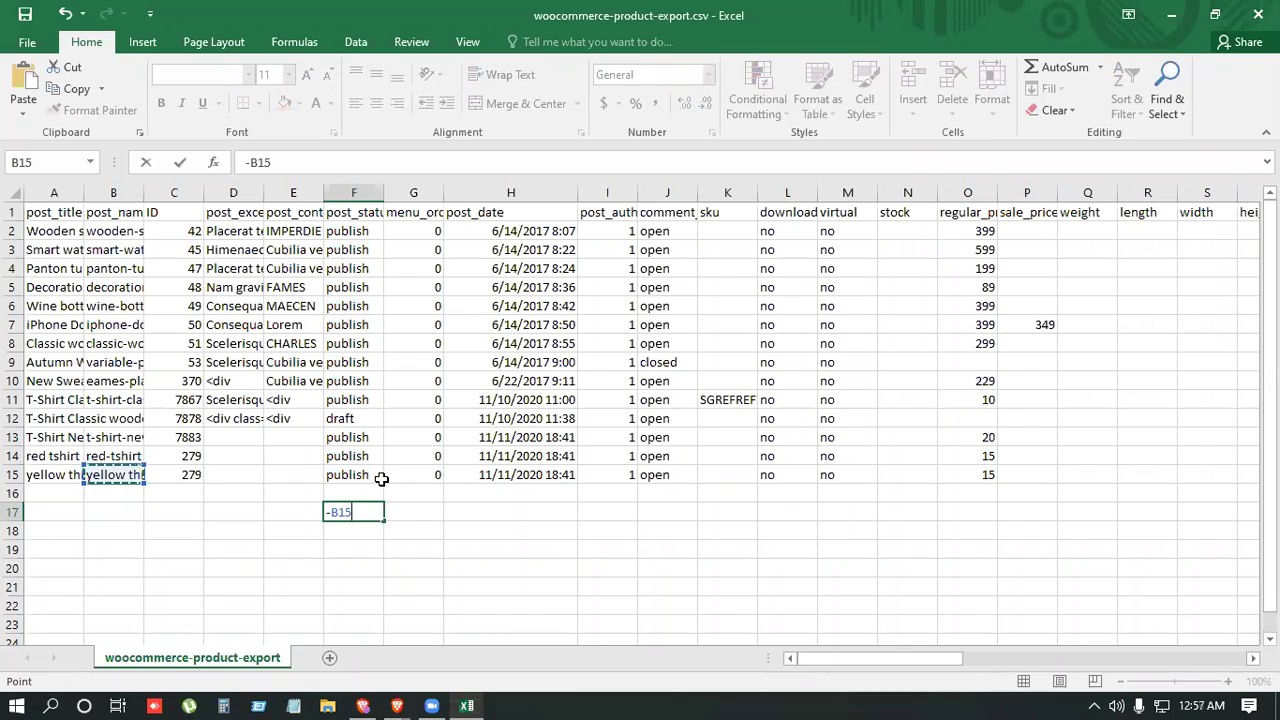
key("BackSpace")
key("BackSpace")
key("BackSpace")
key("BackSpace")
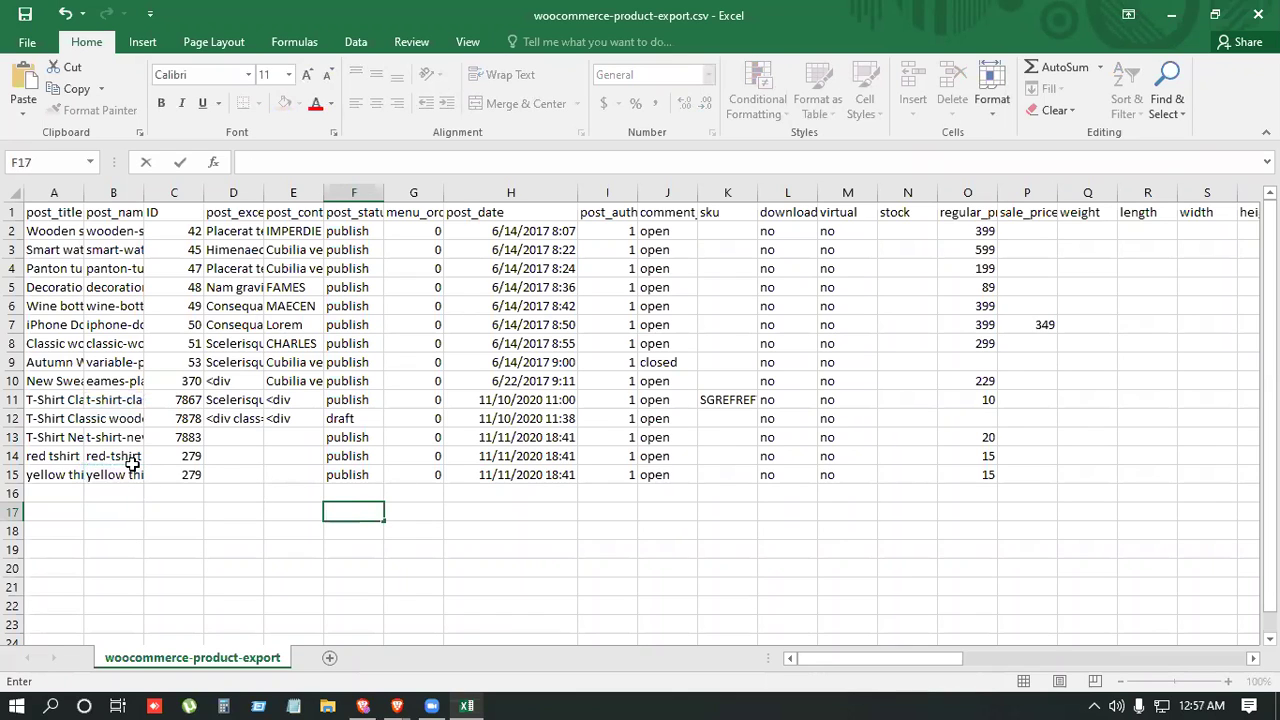
Replace the space in post_name cell B15 with a hyphen so it reads "yellow-thirt".
left_click(95, 476)
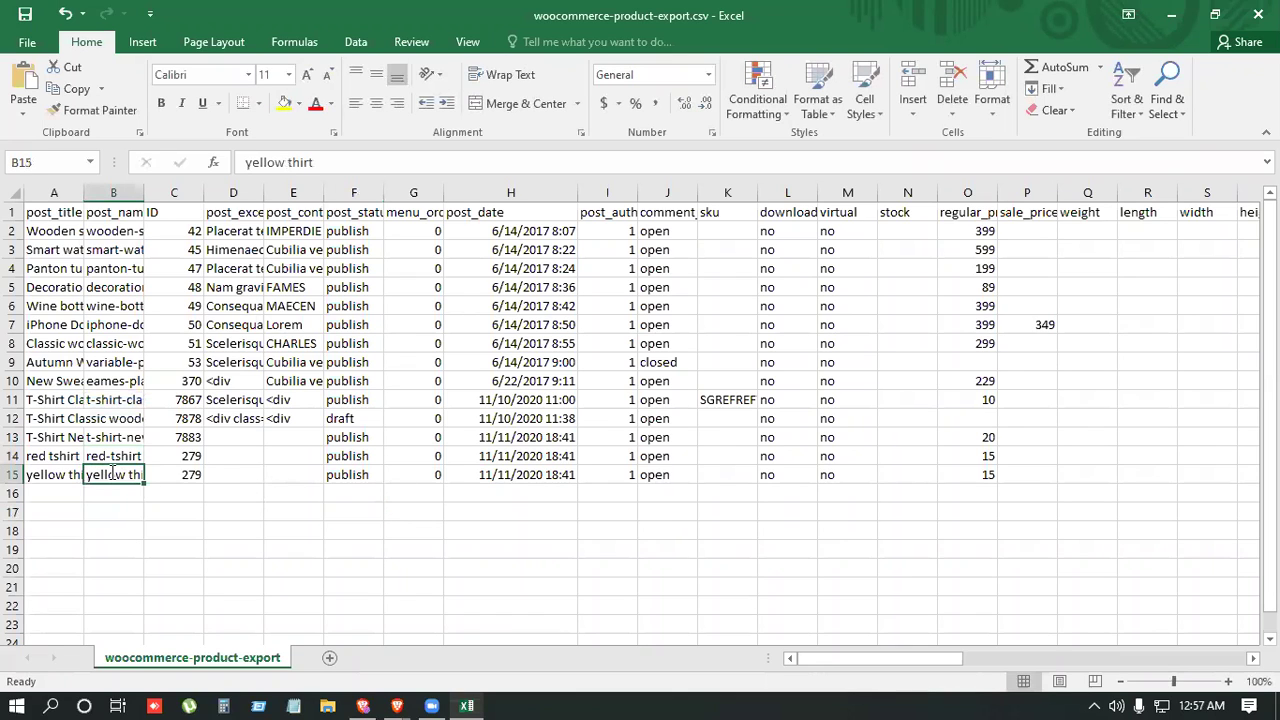
double_click(116, 472)
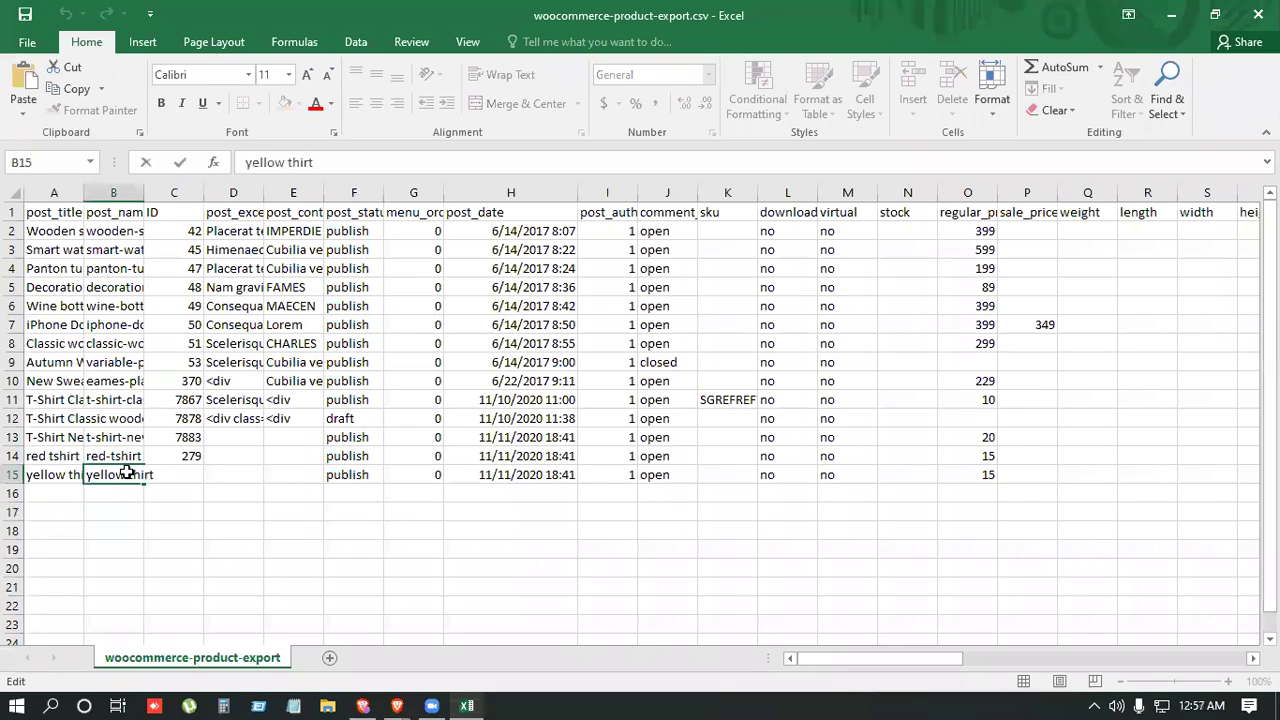
key("Delete")
type("-")
left_click(231, 528)
Set the yellow product's ID in cell C15 to 266 and its regular price in cell O15 to 17.
double_click(185, 475)
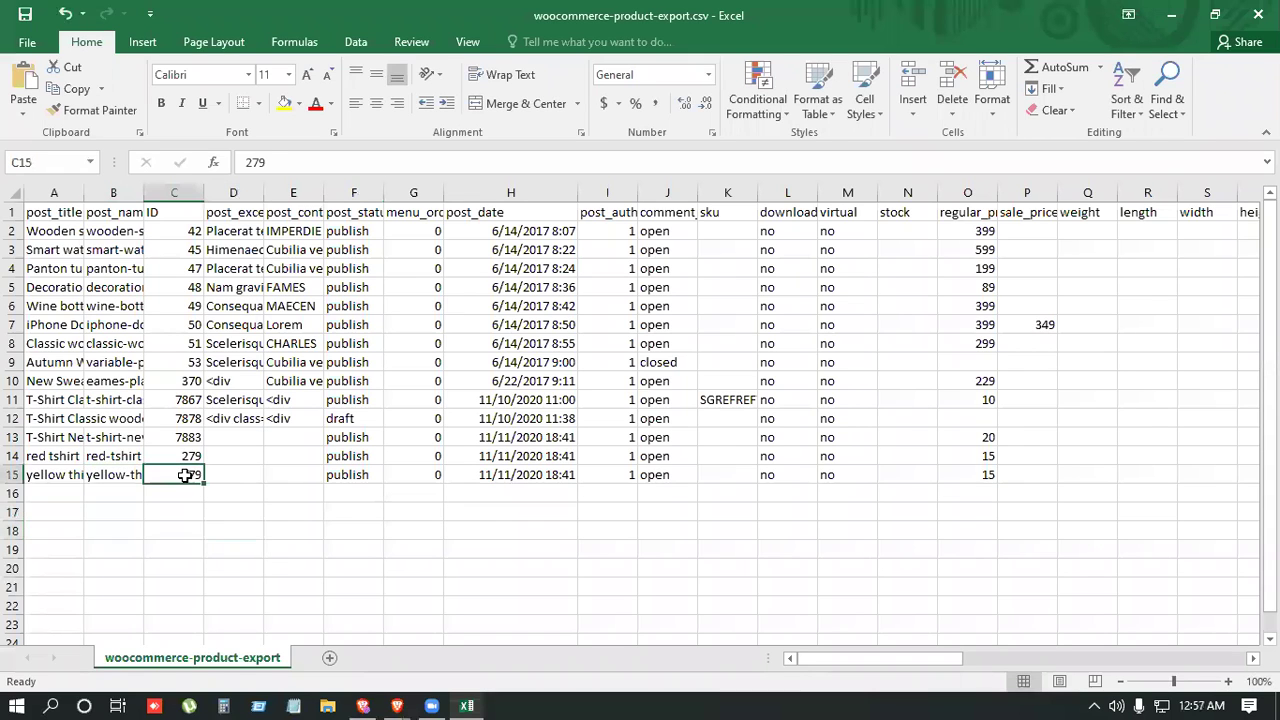
type("266")
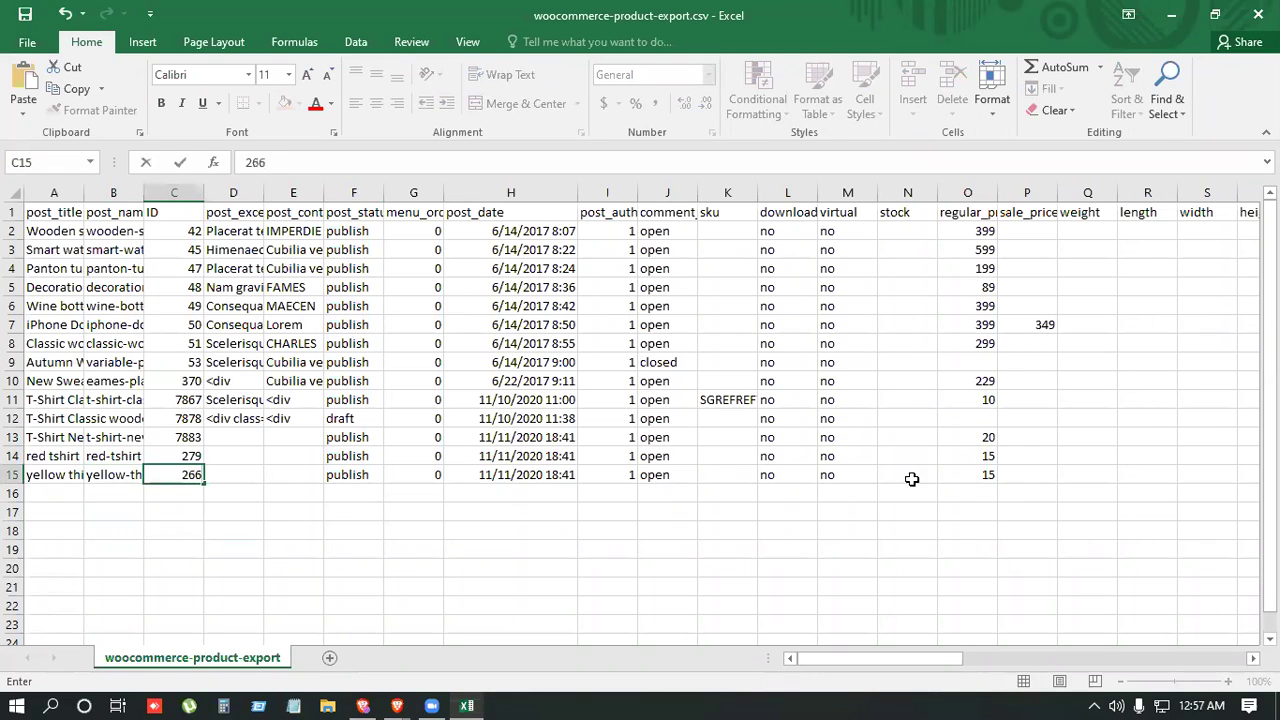
left_click(982, 475)
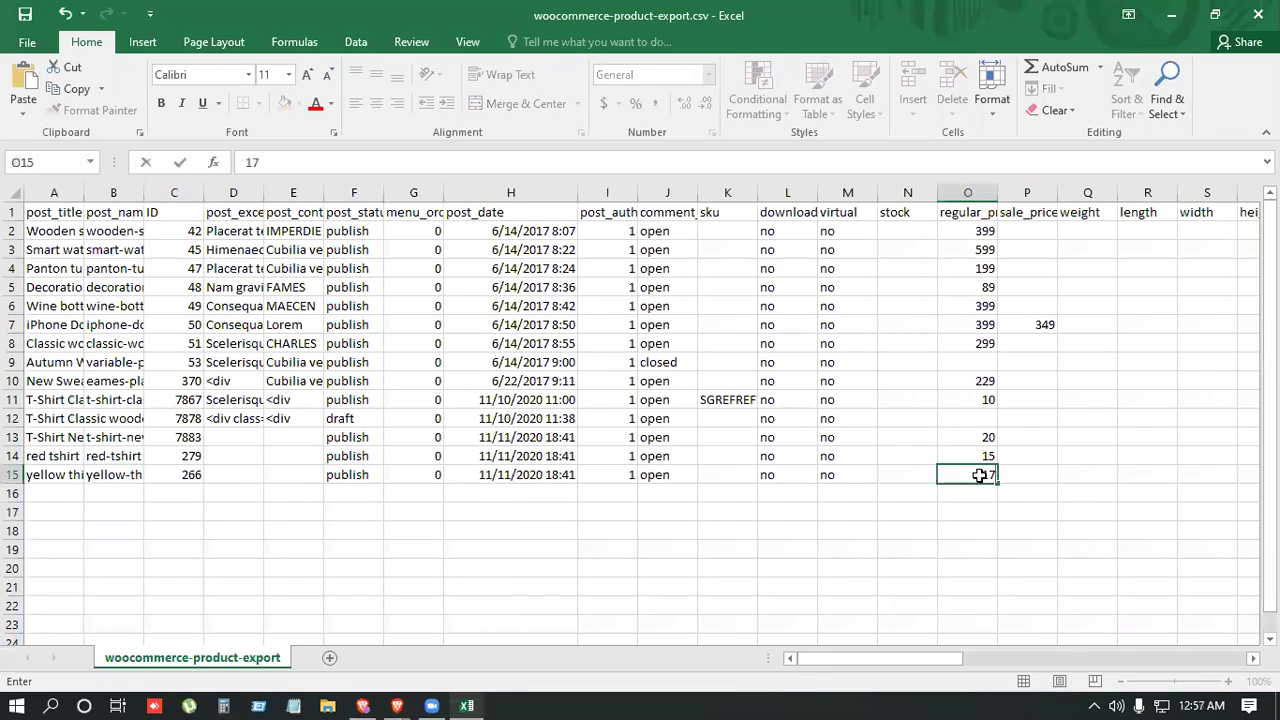
left_click(682, 549)
Delete the existing product rows 2 through 13, keeping the header and the red and yellow product rows.
left_click(13, 437)
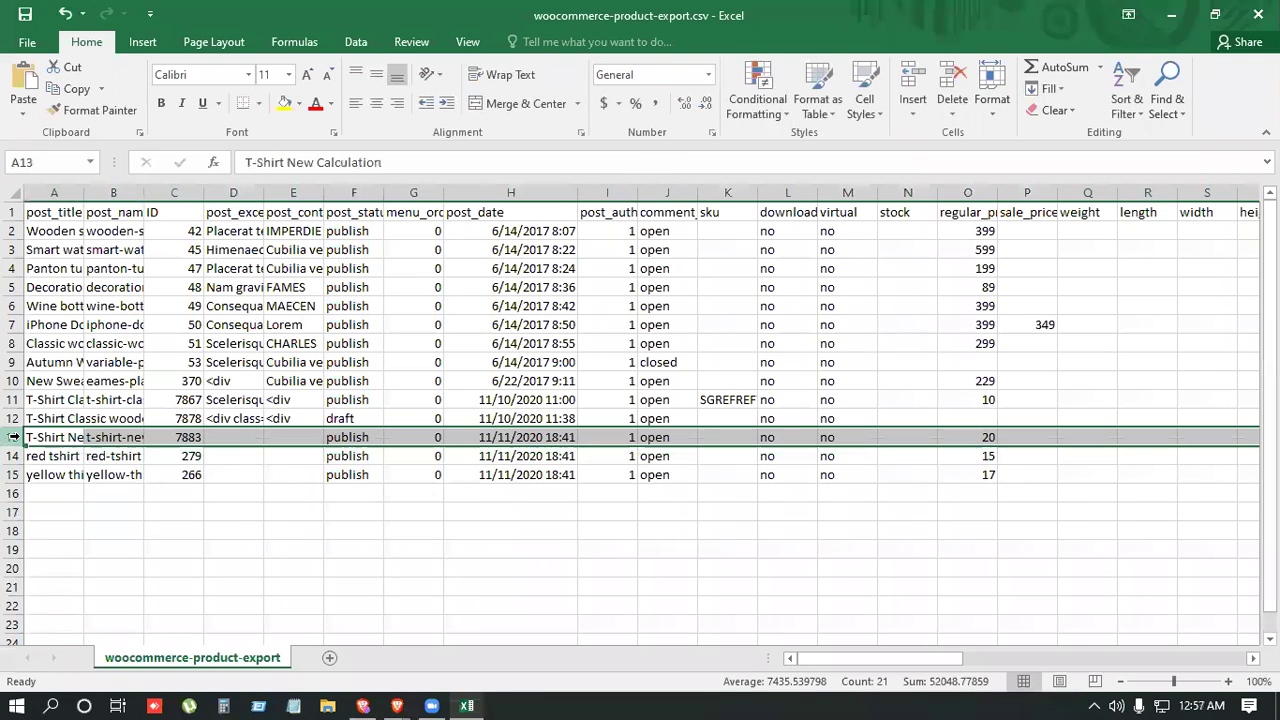
left_click_drag(13, 437, 12, 228)
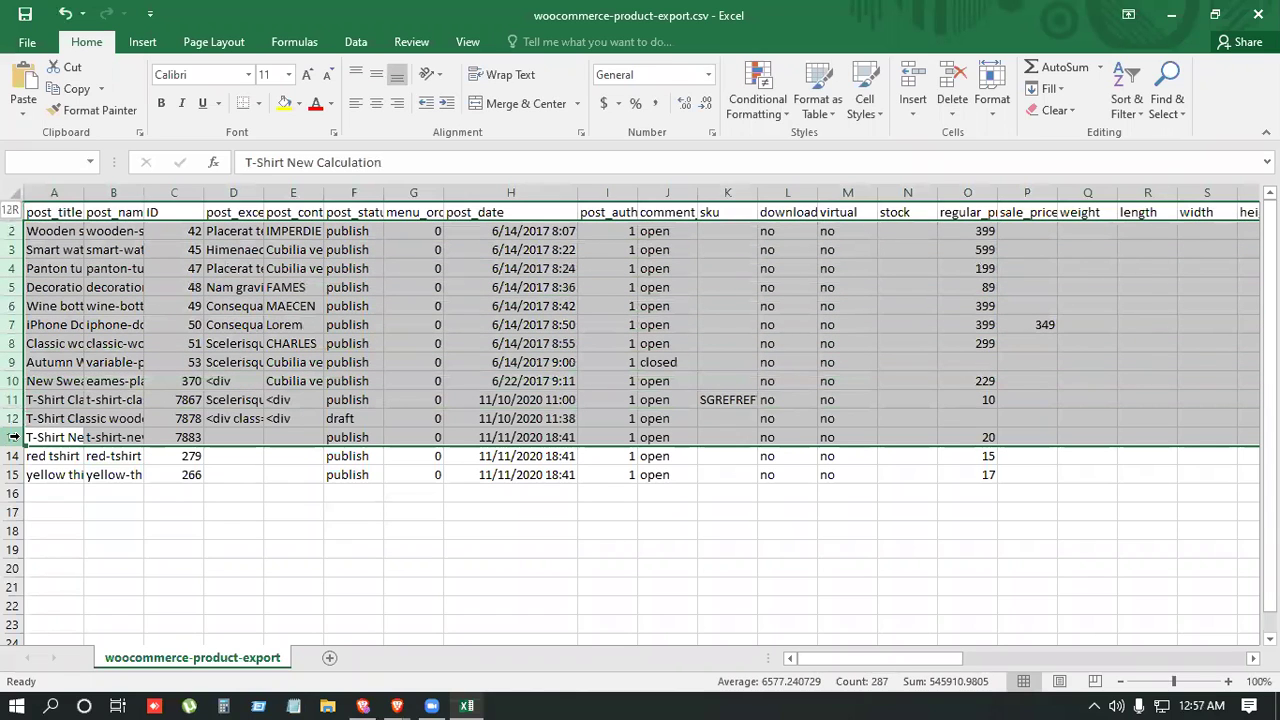
left_click_drag(13, 437, 13, 437)
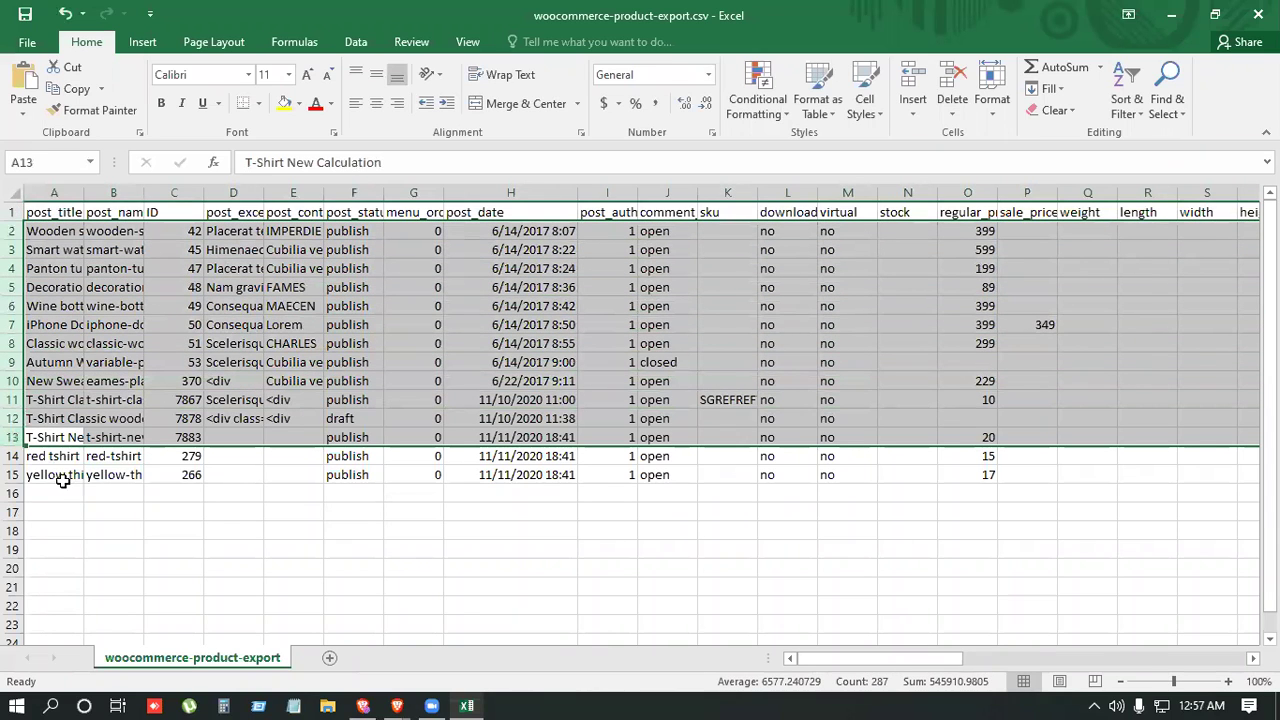
right_click(57, 397)
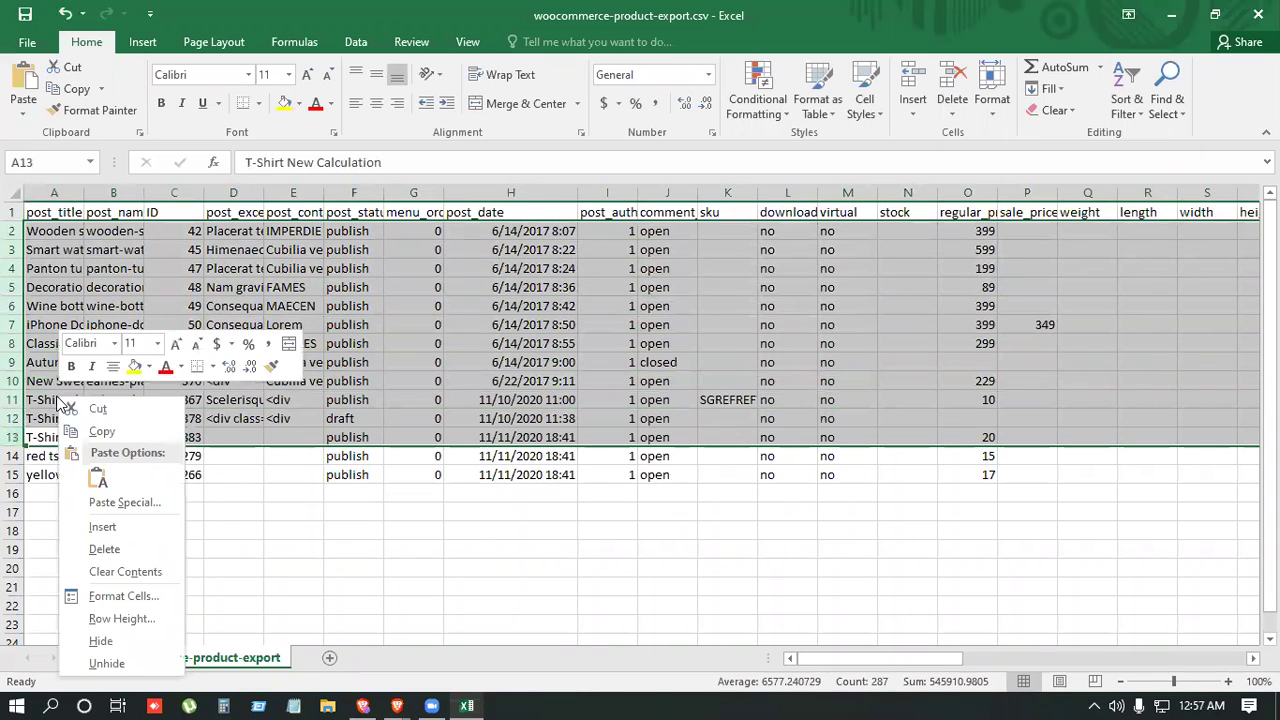
left_click(132, 551)
left_click(355, 512)
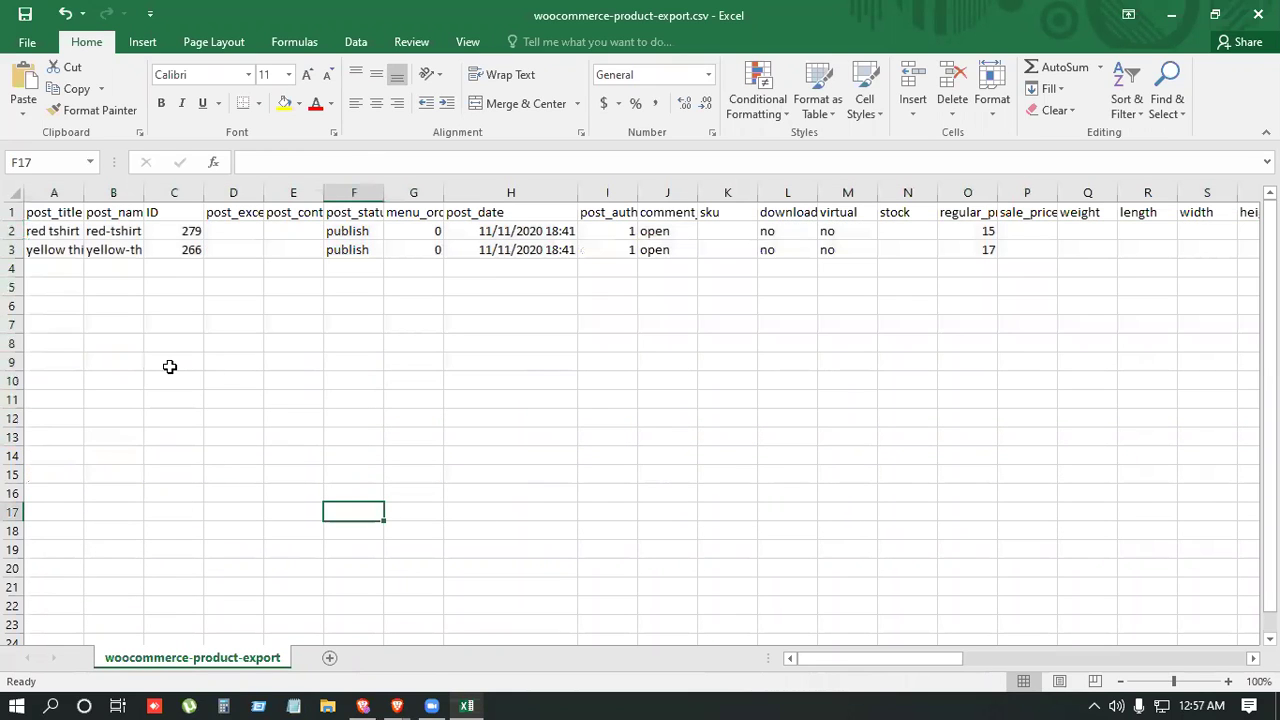
Save woocommerce-product-export.csv and keep the CSV (Comma delimited) format.
key("ctrl+s")
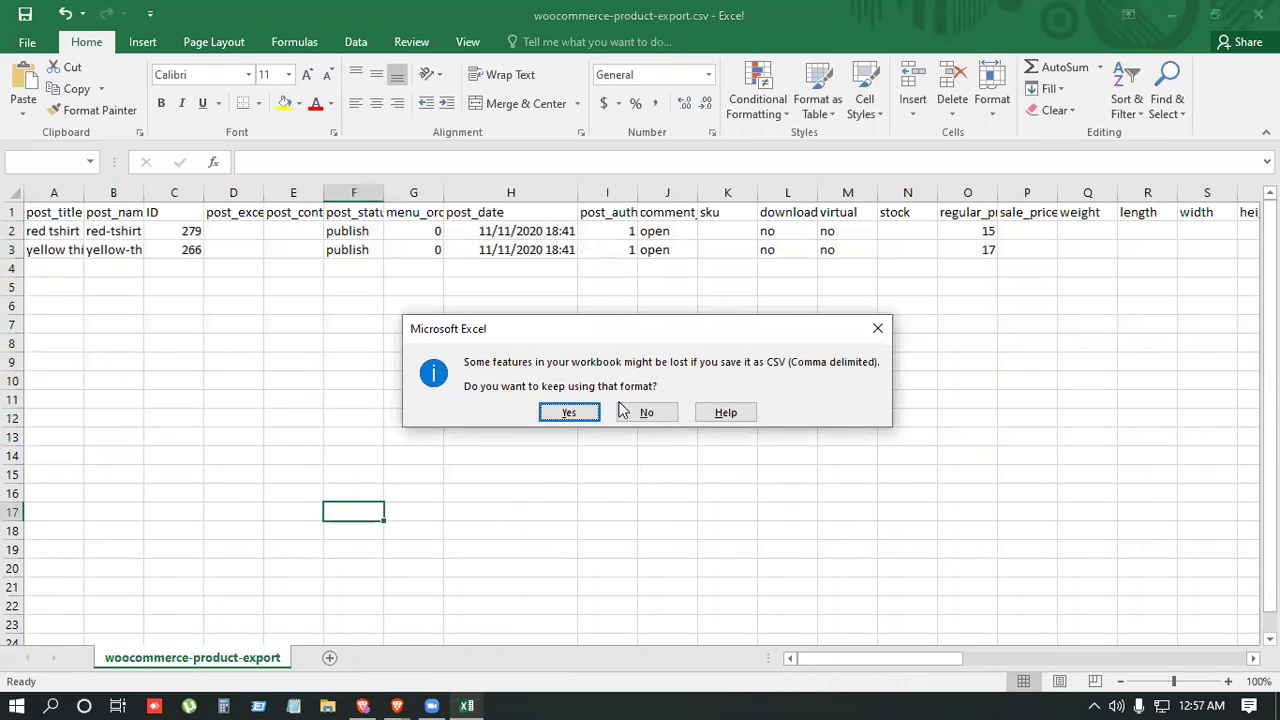
left_click(572, 407)
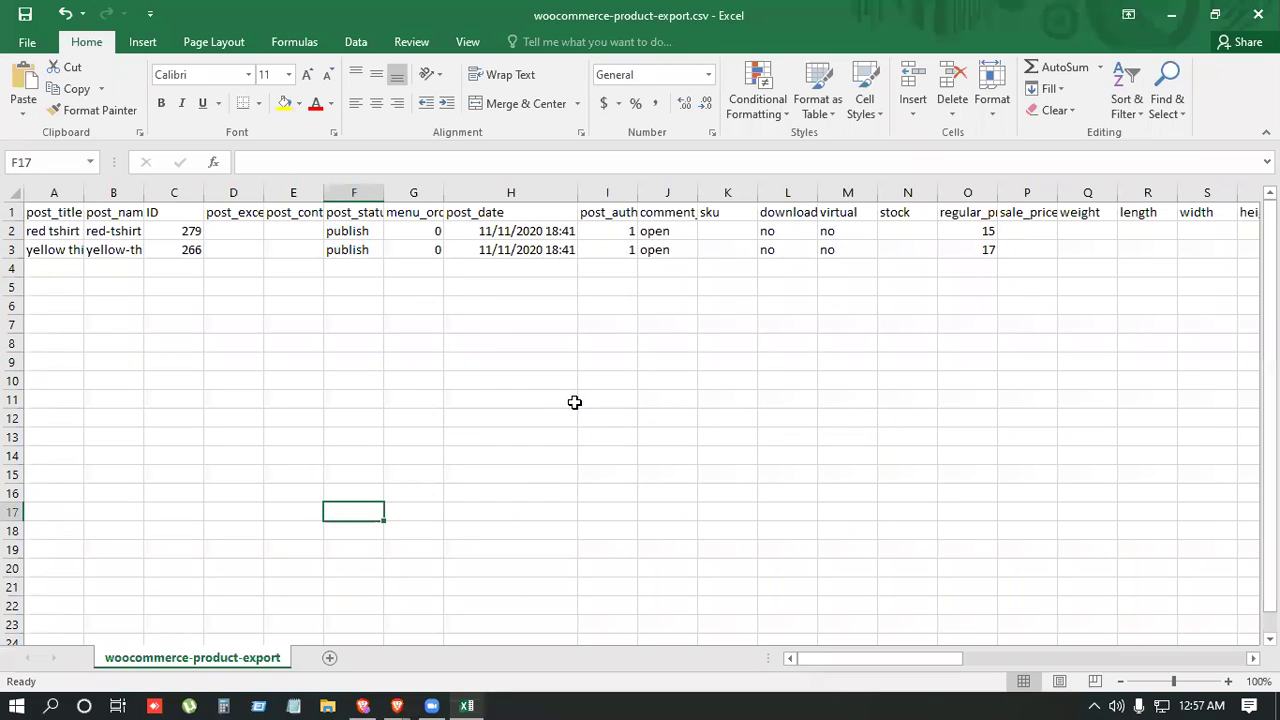
left_click(575, 402)
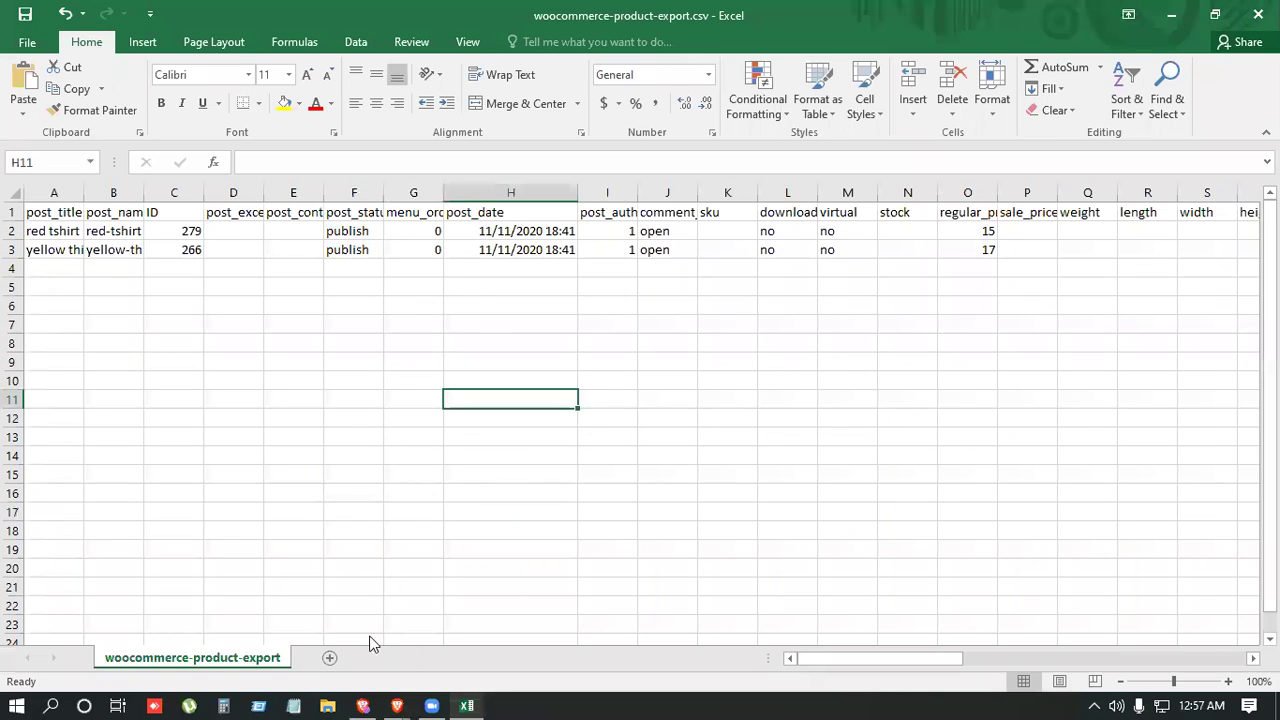
Switch to the WordPress admin in the Brave browser and open the Product Import page of WooCommerce's Product Import-Export plugin.
left_click(368, 702)
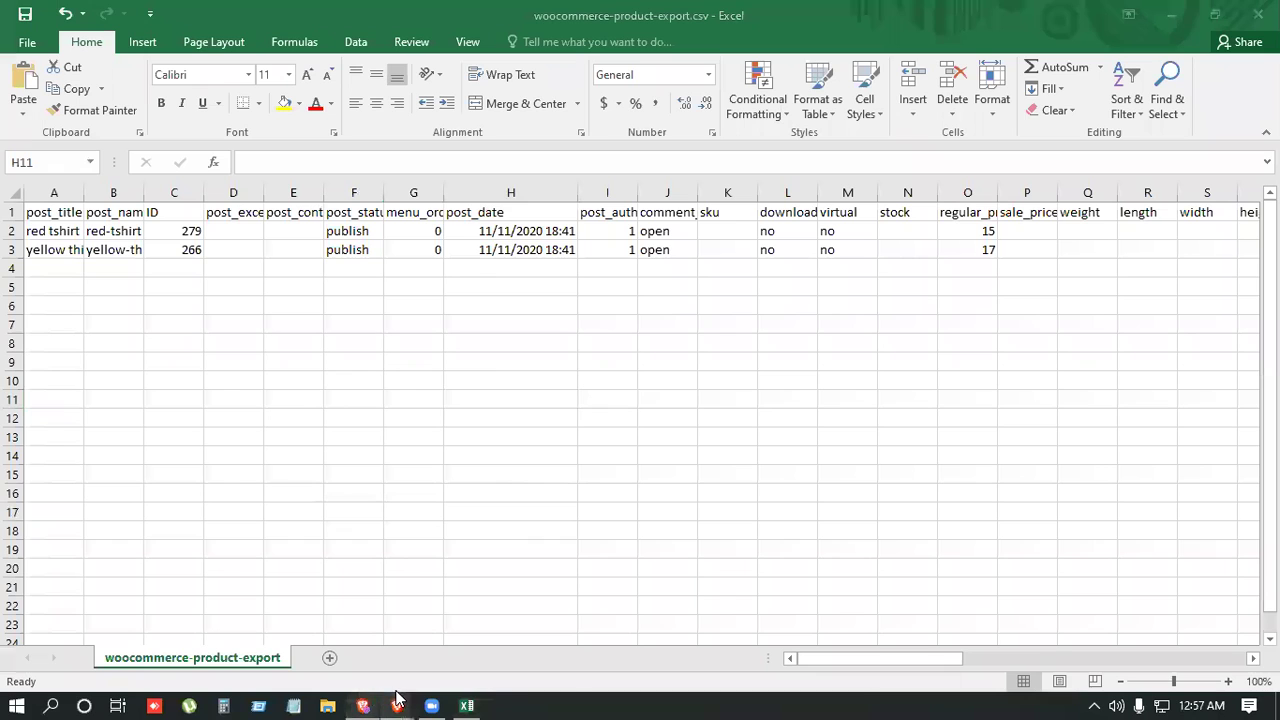
mouse_move(368, 700)
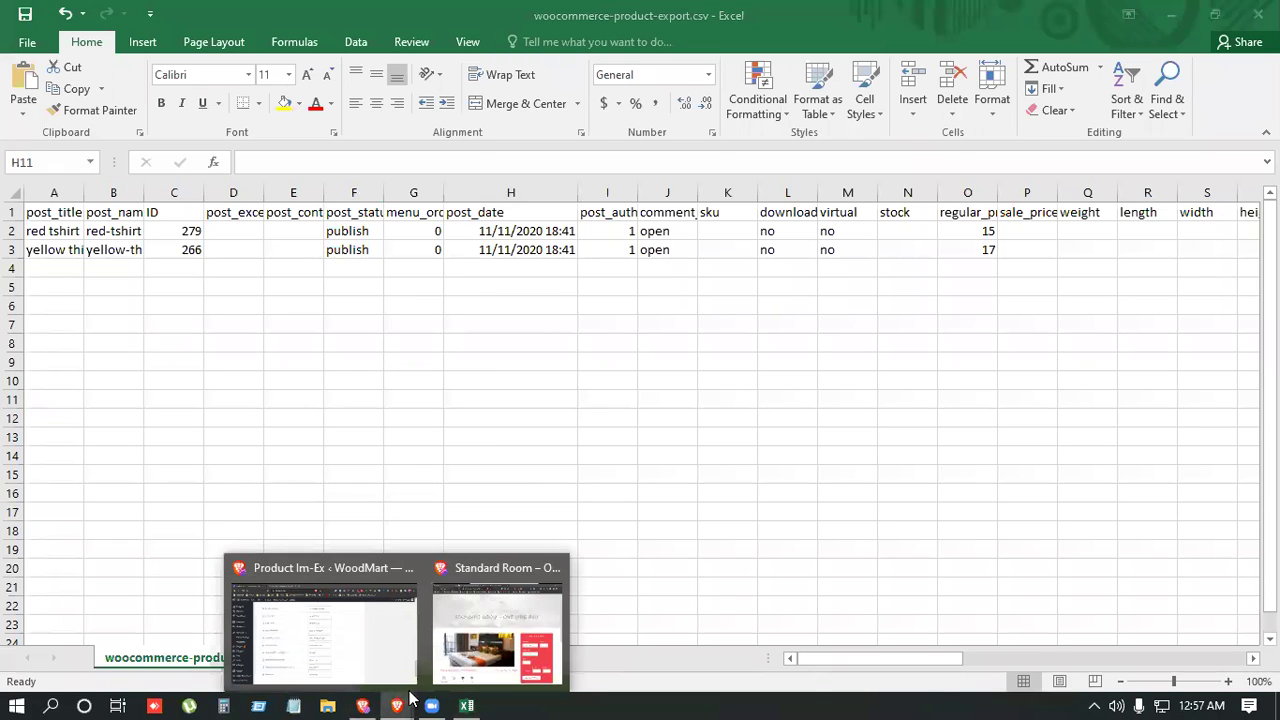
left_click(364, 643)
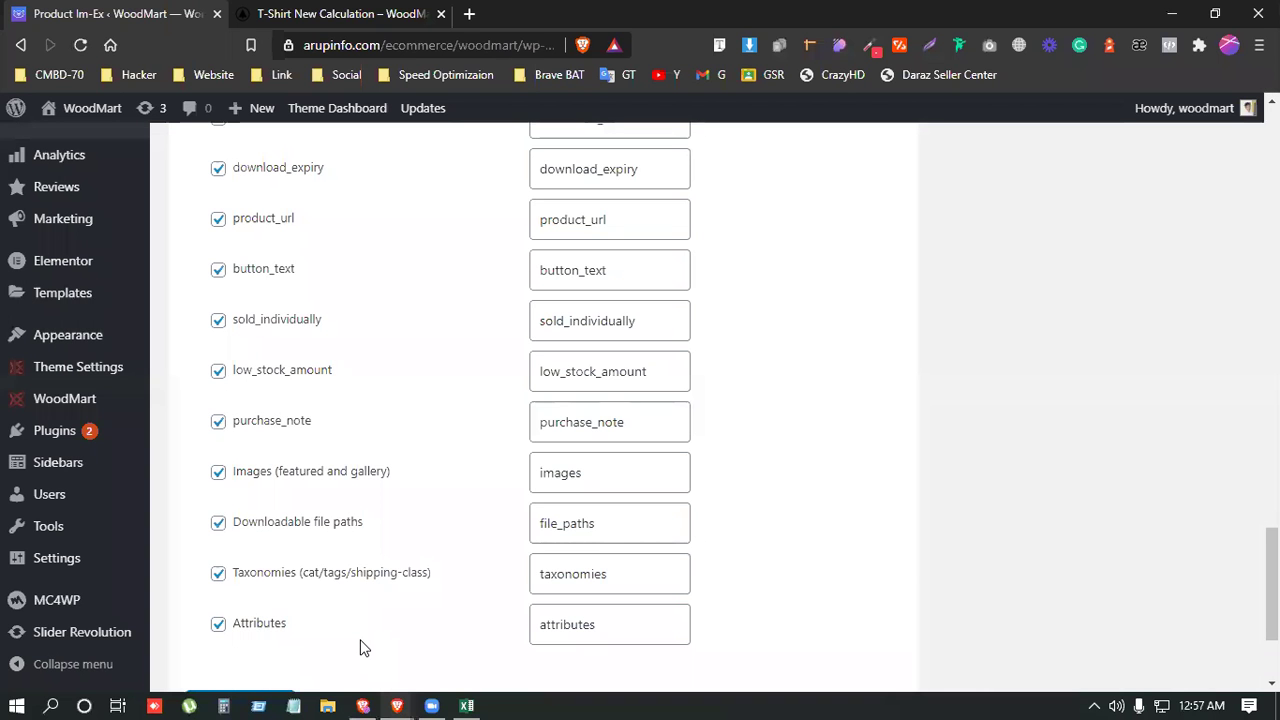
scroll(280, 462, "up", 5)
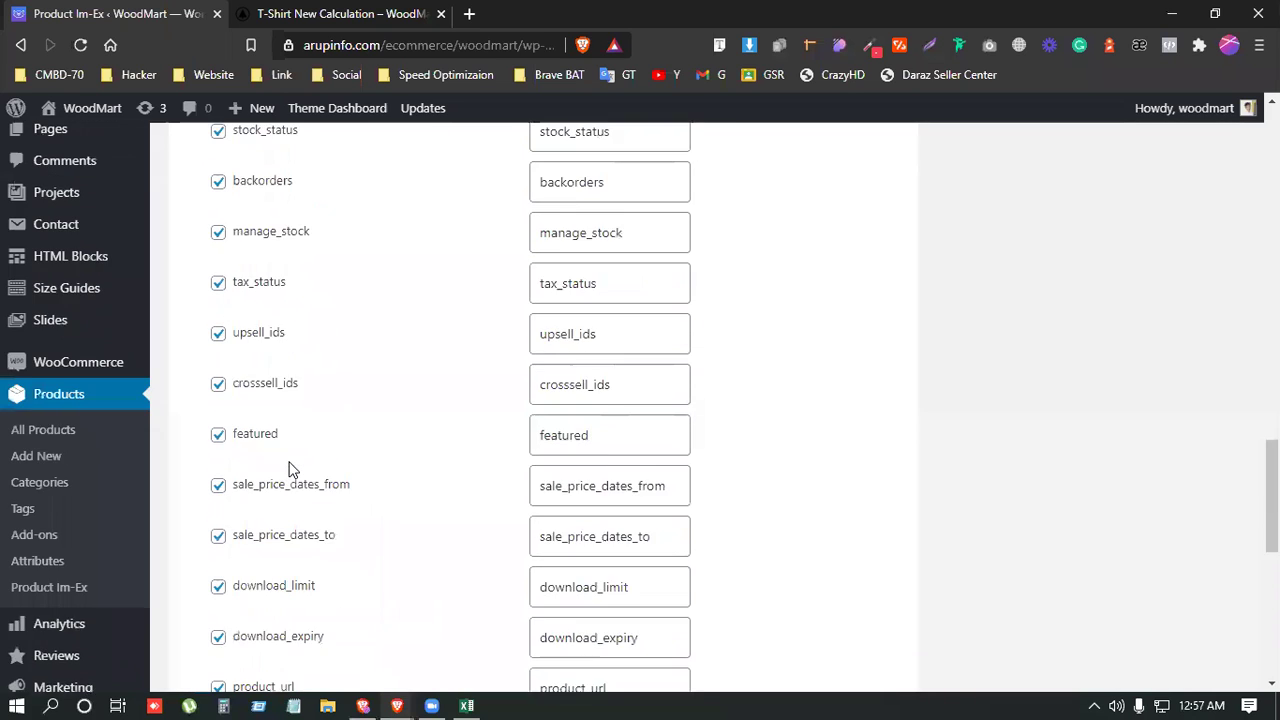
scroll(290, 470, "up", 10)
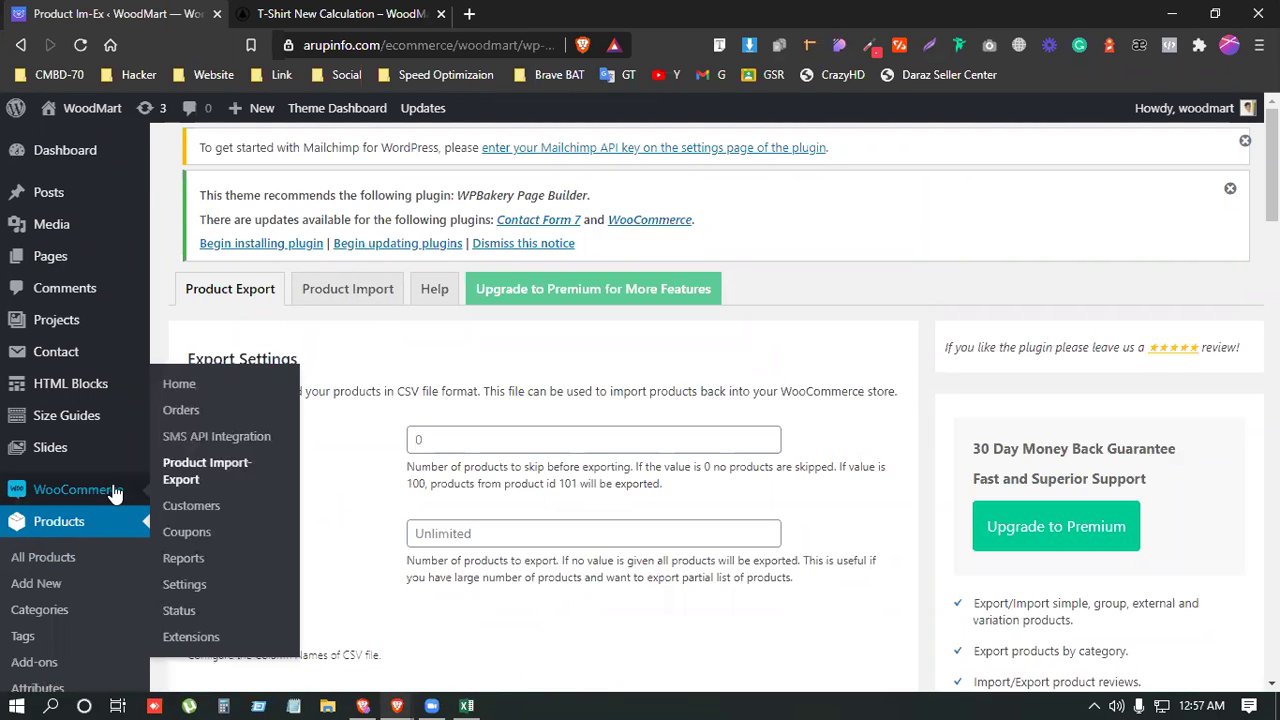
left_click(200, 470)
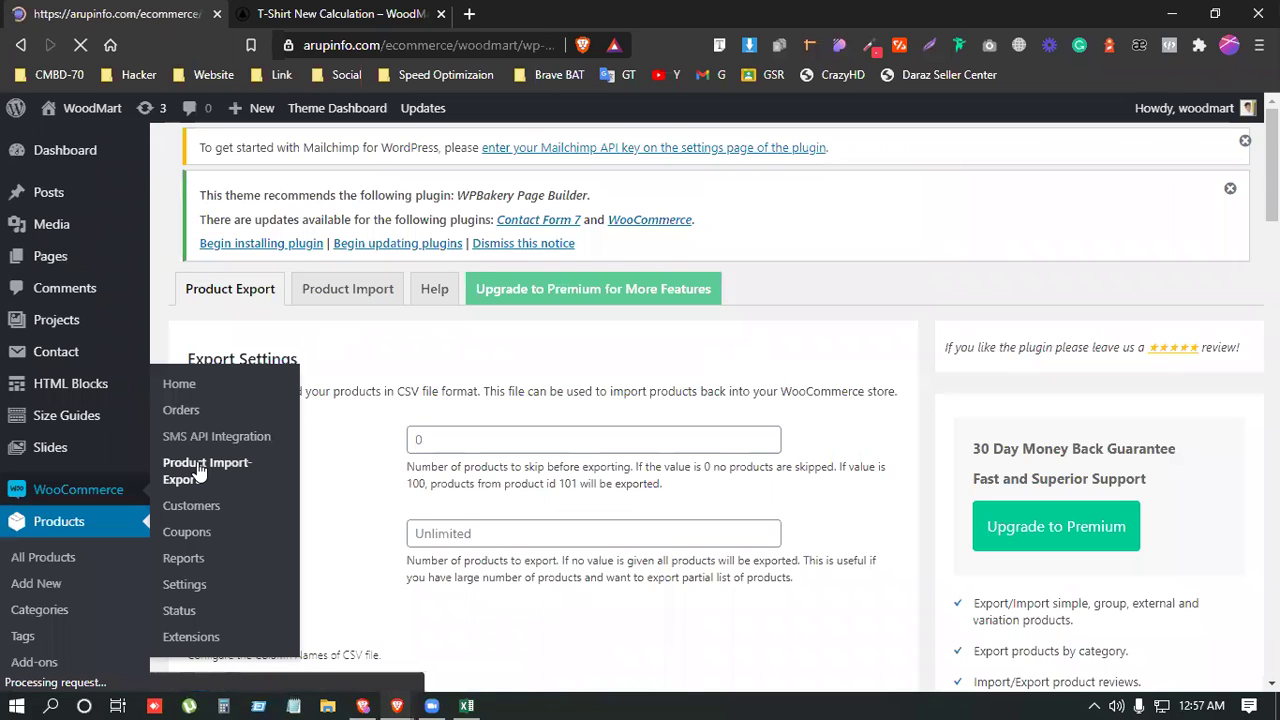
left_click(350, 295)
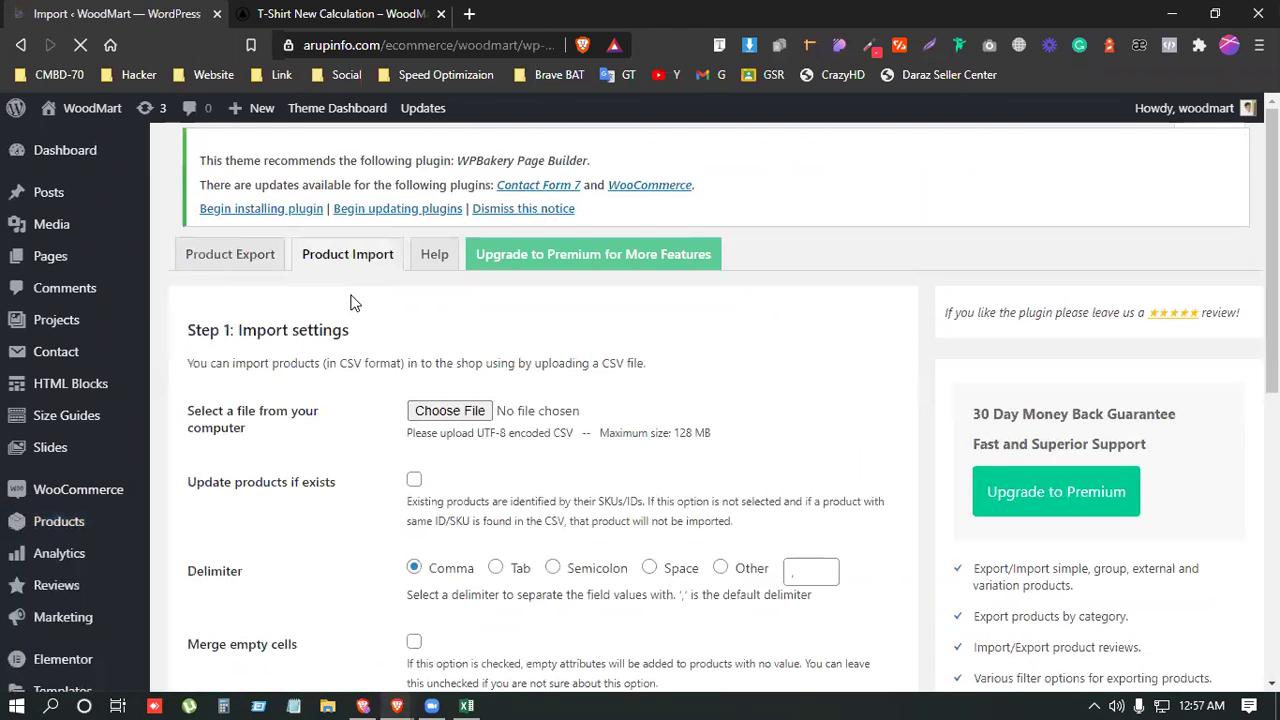
Choose woocommerce-product-export.csv from the Desktop as the file to import.
left_click(423, 411)
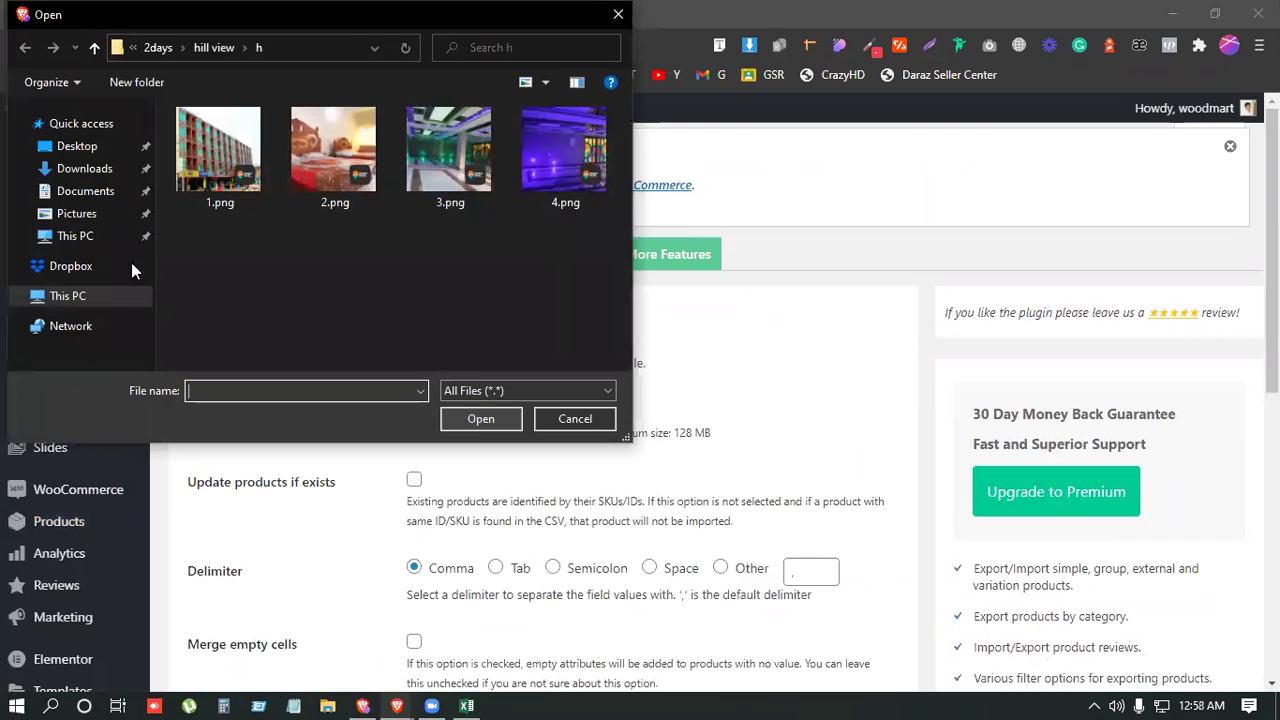
left_click(78, 146)
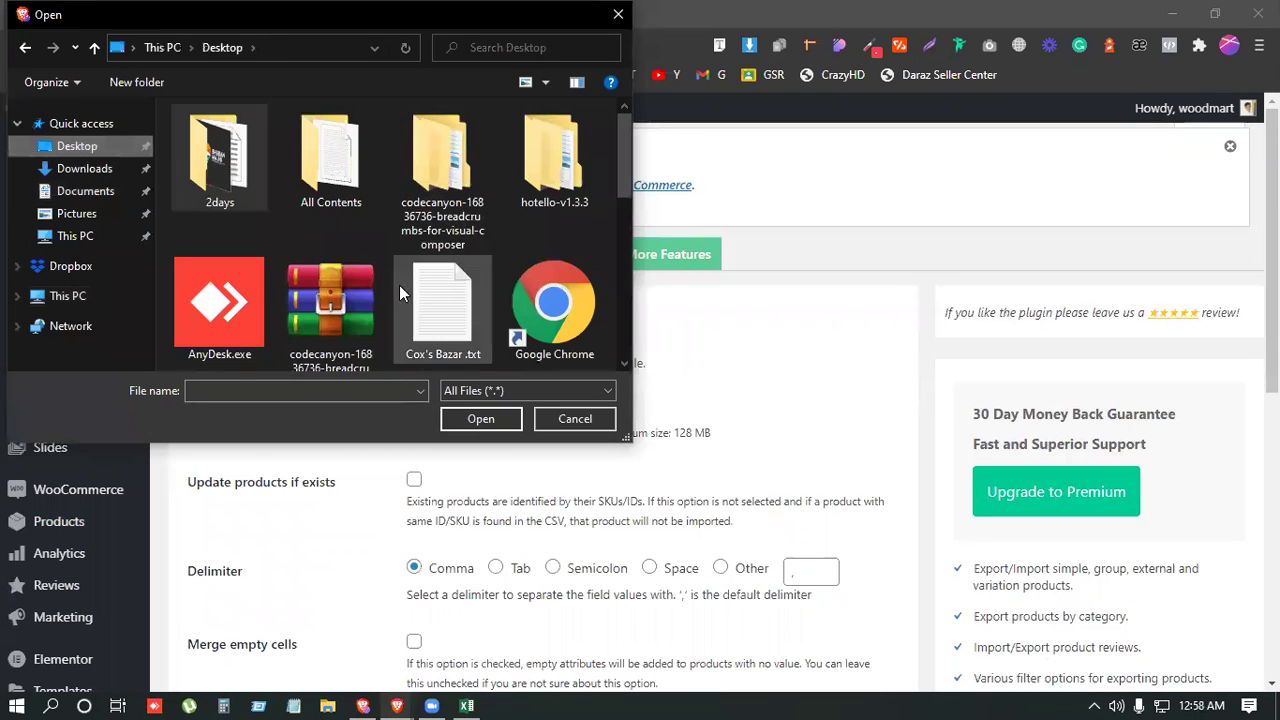
scroll(341, 351, "down", 1)
scroll(399, 290, "down", 3)
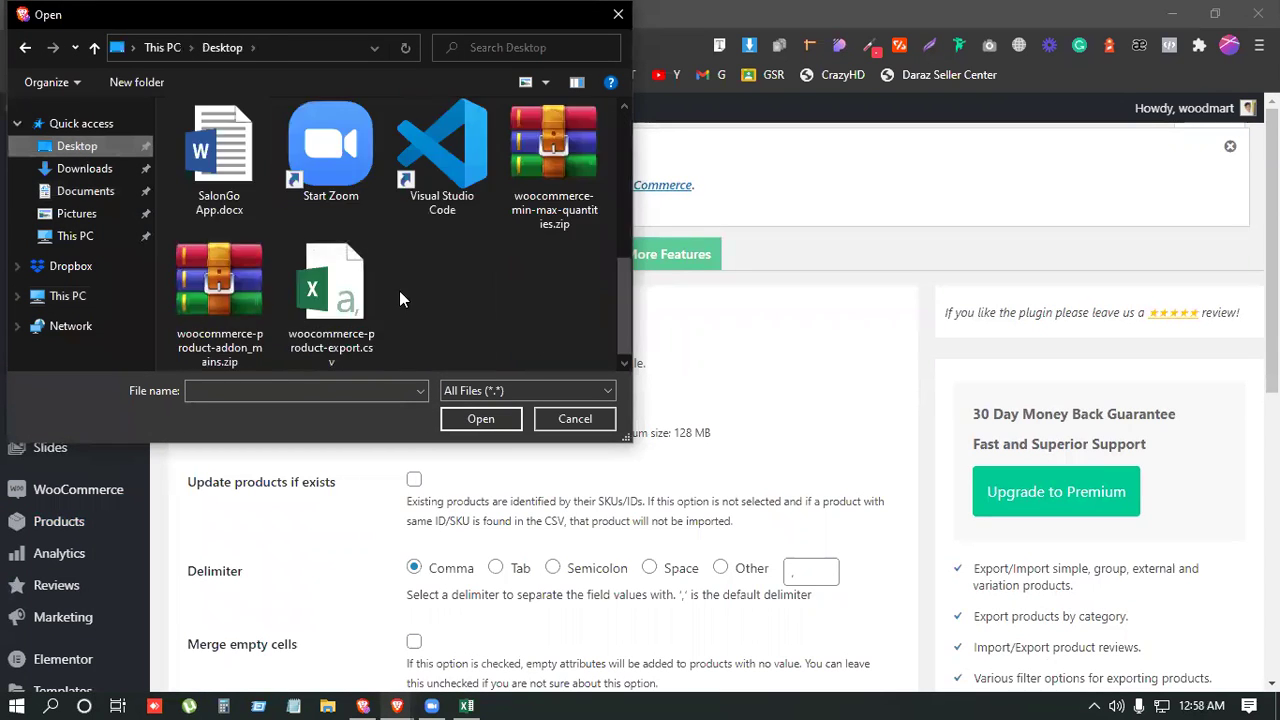
left_click(335, 290)
double_click(340, 300)
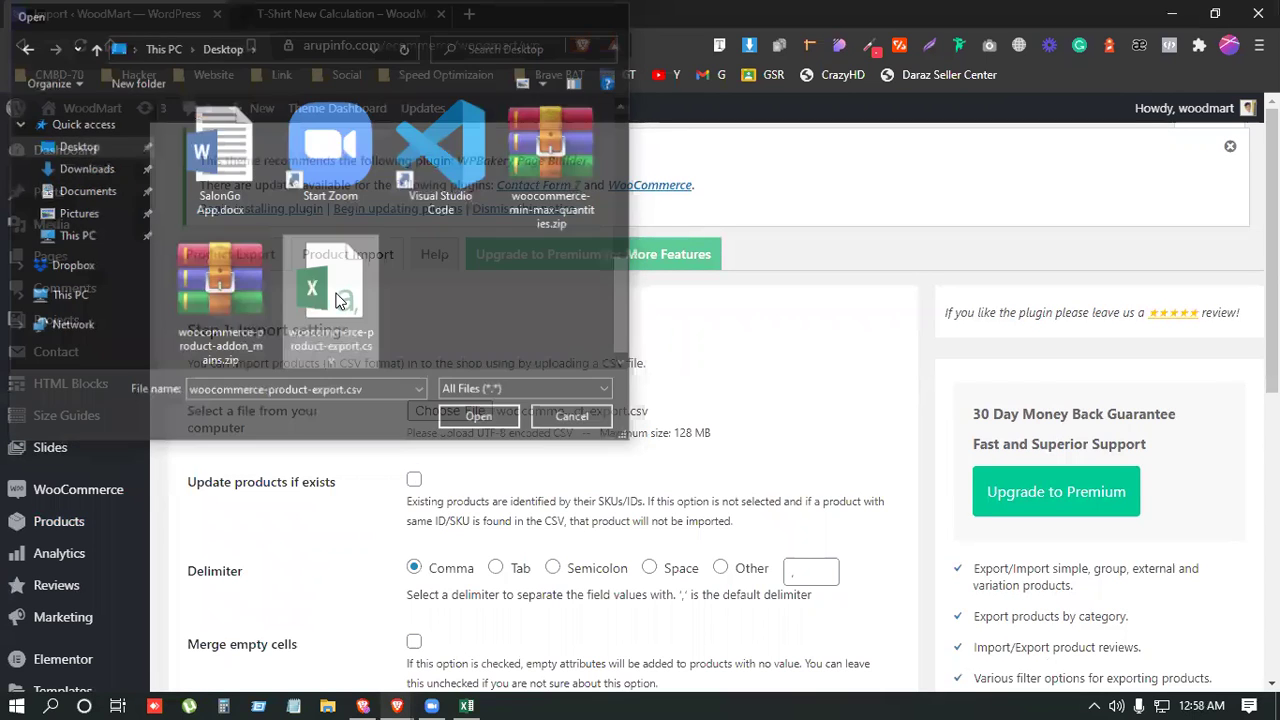
Enable updating products if they exist and proceed to the import mapping.
left_click(414, 481)
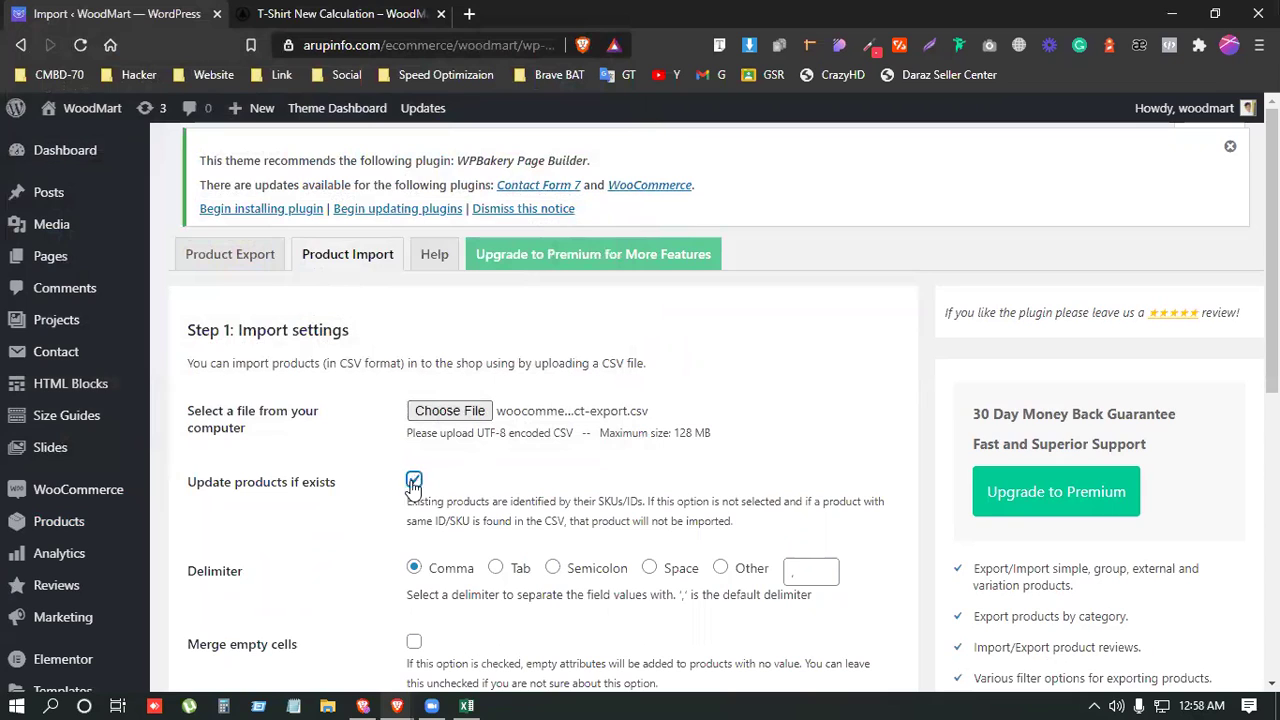
scroll(350, 460, "down", 6)
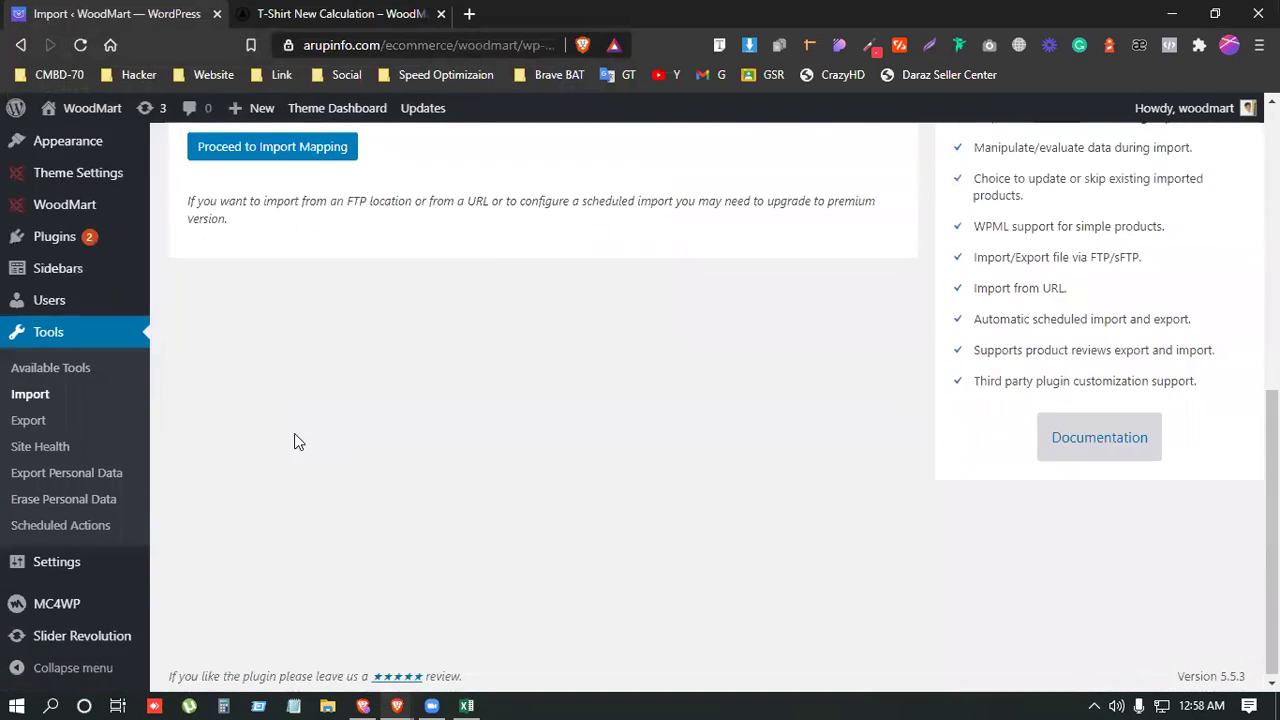
scroll(354, 266, "up", 2)
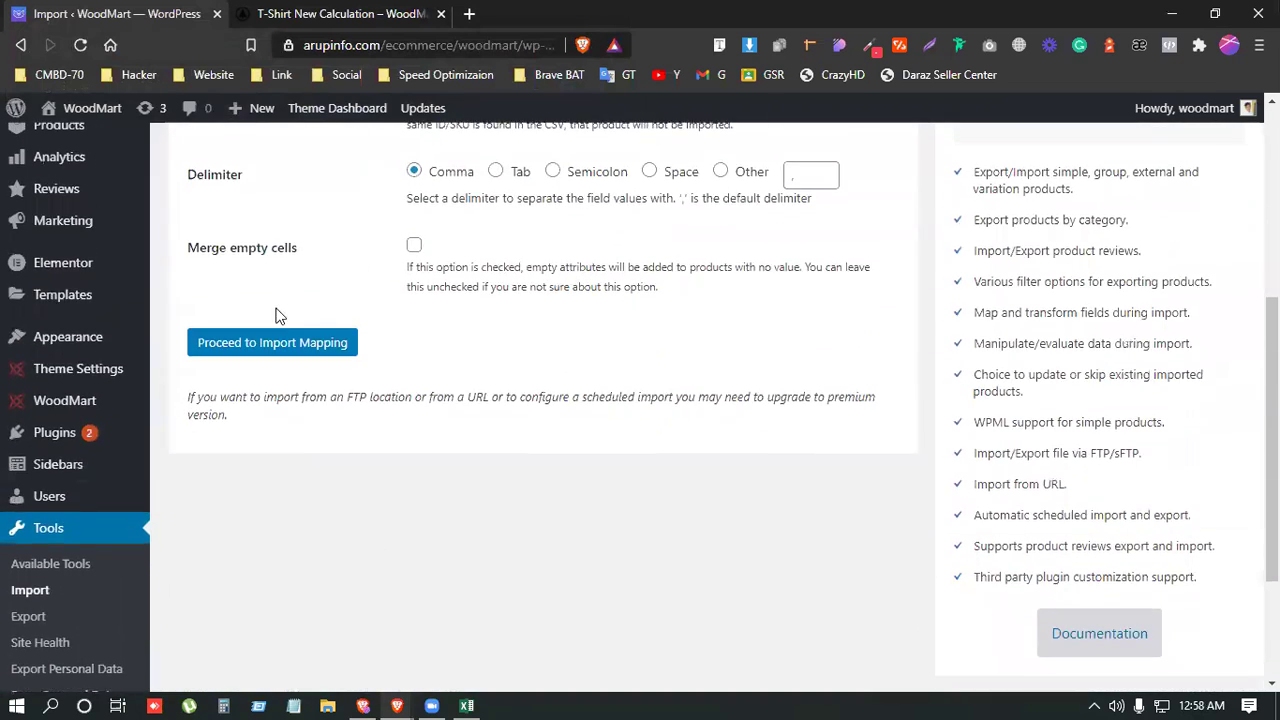
left_click(251, 343)
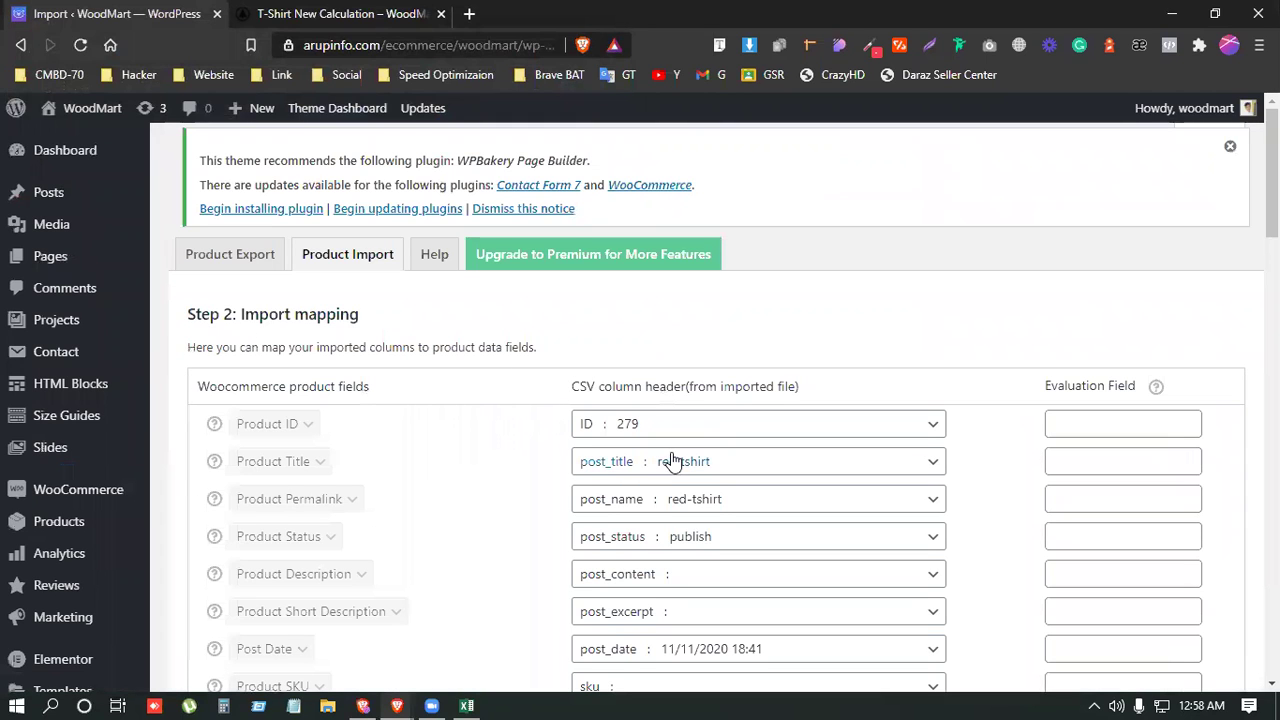
Review the mapping of CSV columns to WooCommerce product fields, leave it as is, and start the import.
scroll(668, 458, "down", 1)
scroll(674, 460, "down", 1)
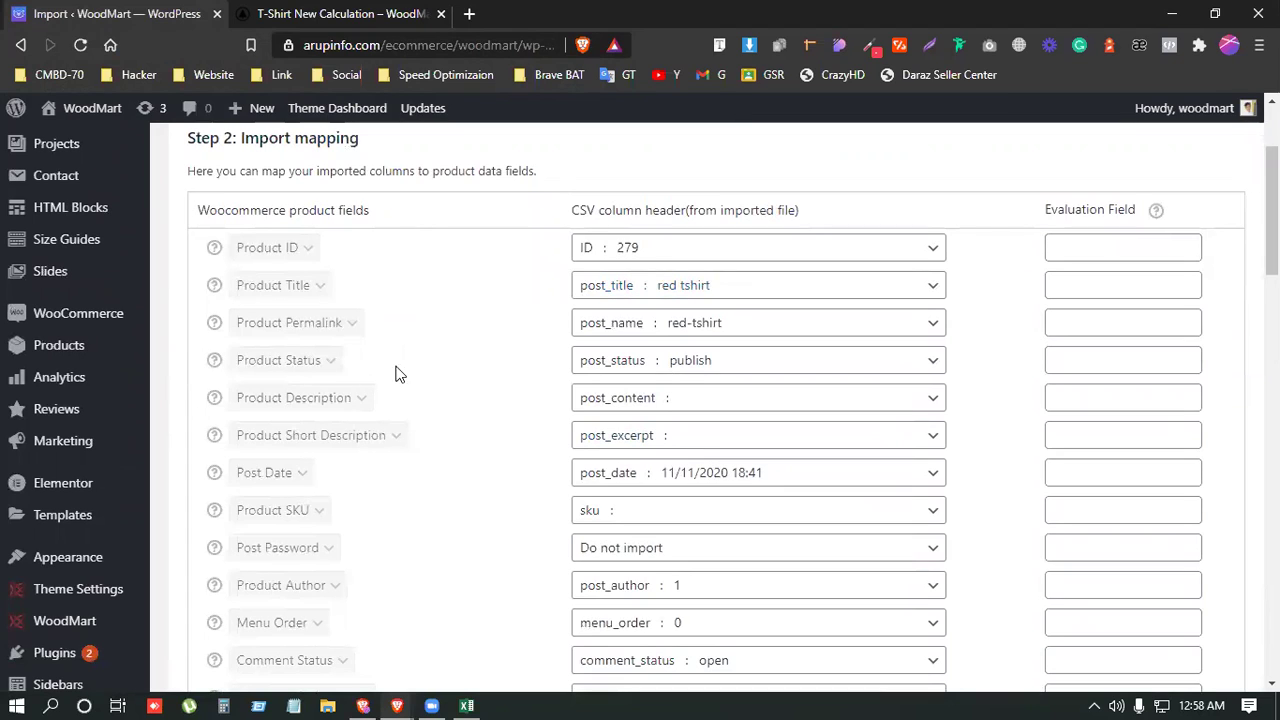
left_click(712, 252)
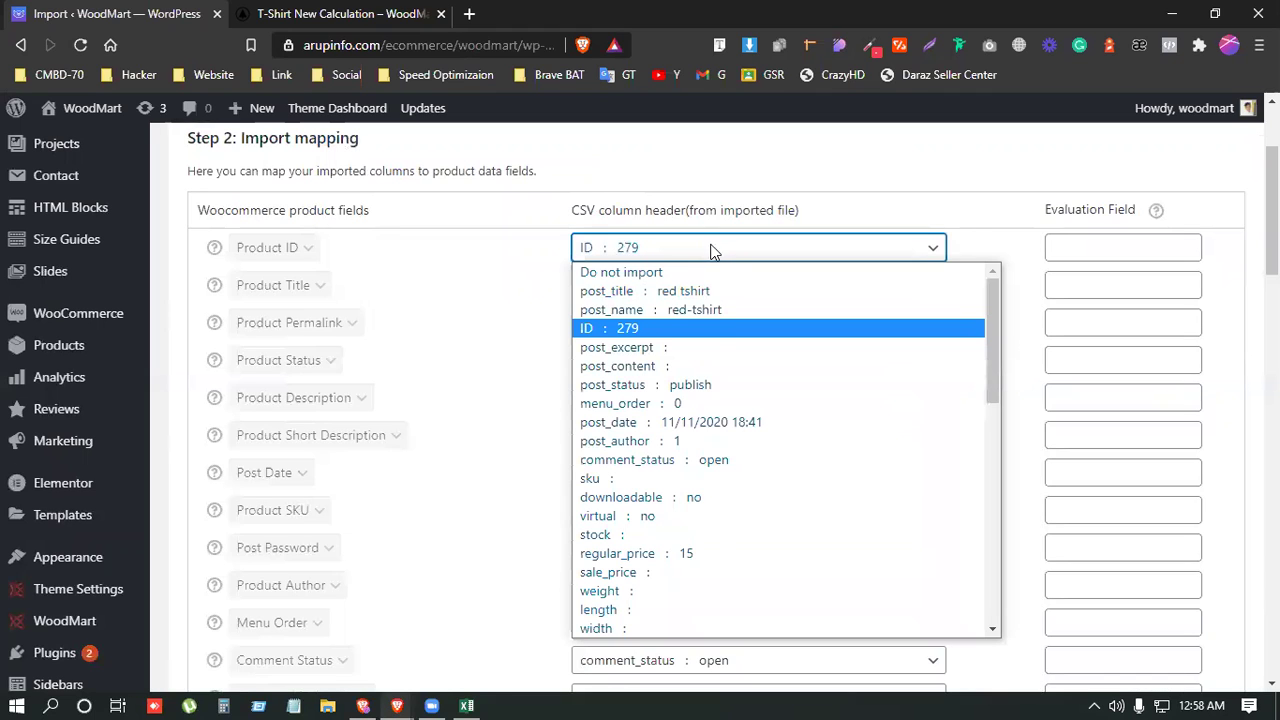
left_click(522, 300)
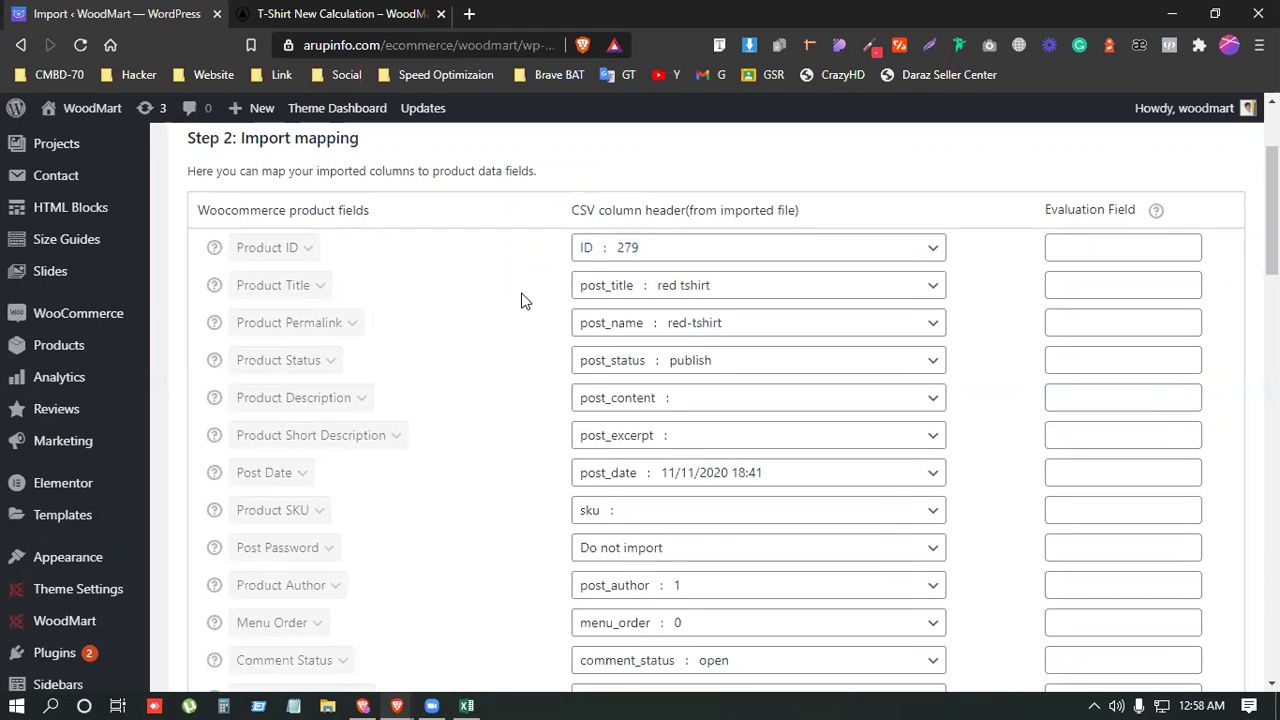
scroll(522, 300, "down", 12)
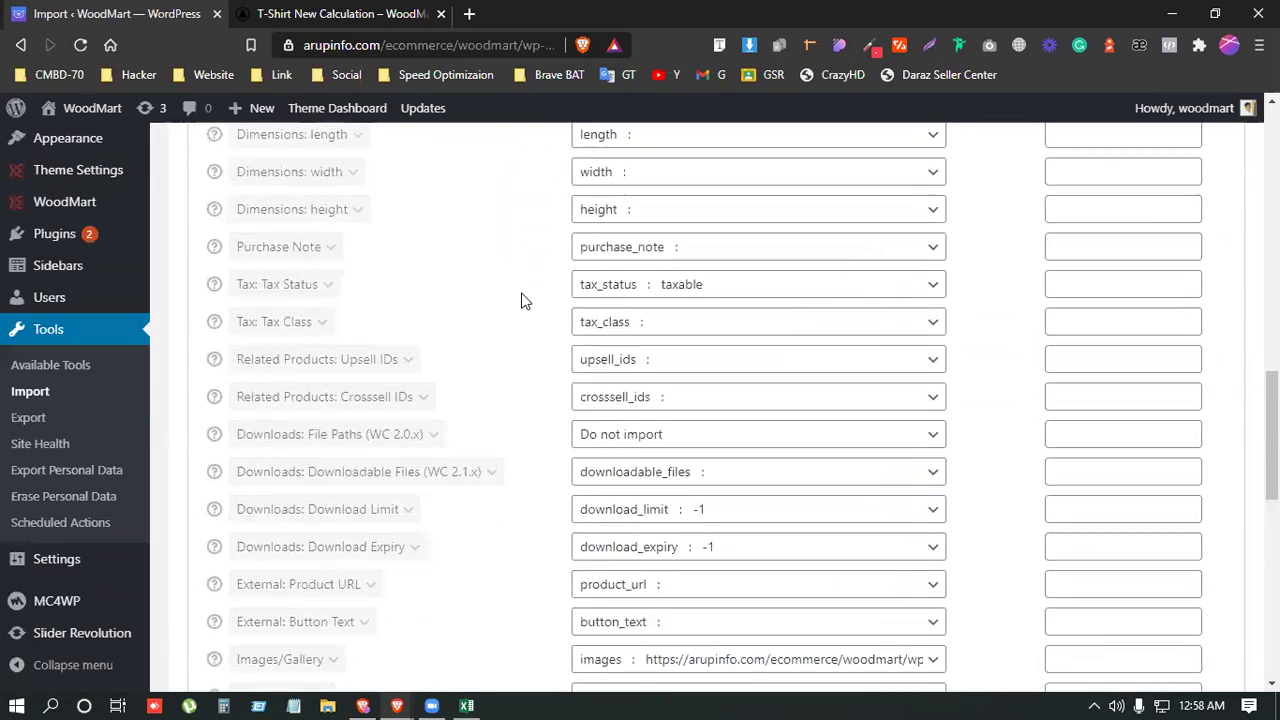
scroll(522, 300, "down", 4)
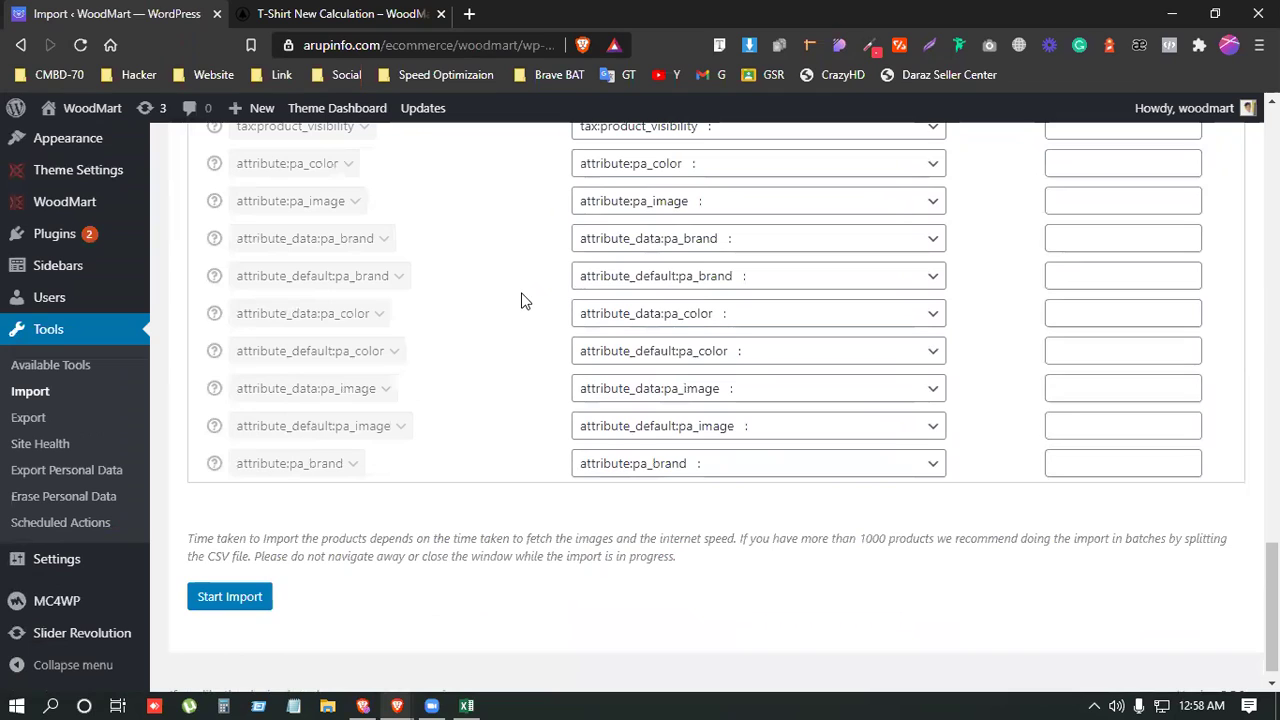
left_click(231, 597)
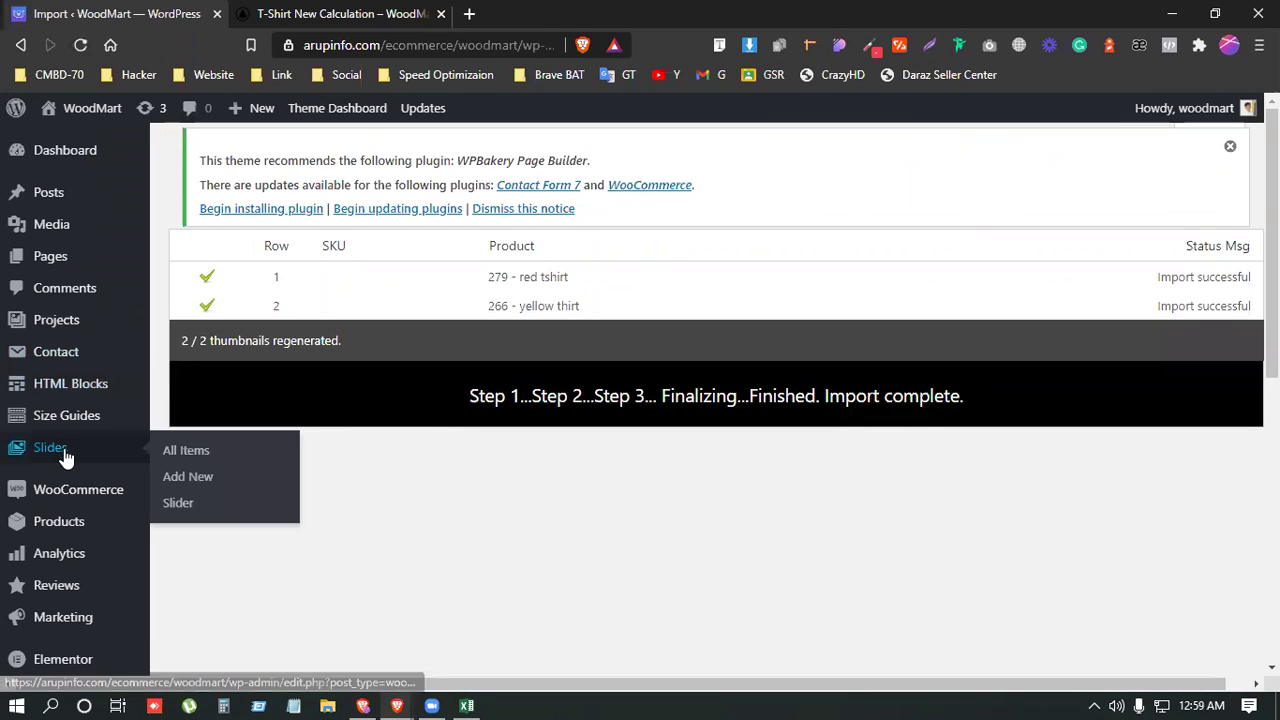
Open the list of all products and check it for the imported yellow and red shirts.
mouse_move(83, 528)
left_click(193, 465)
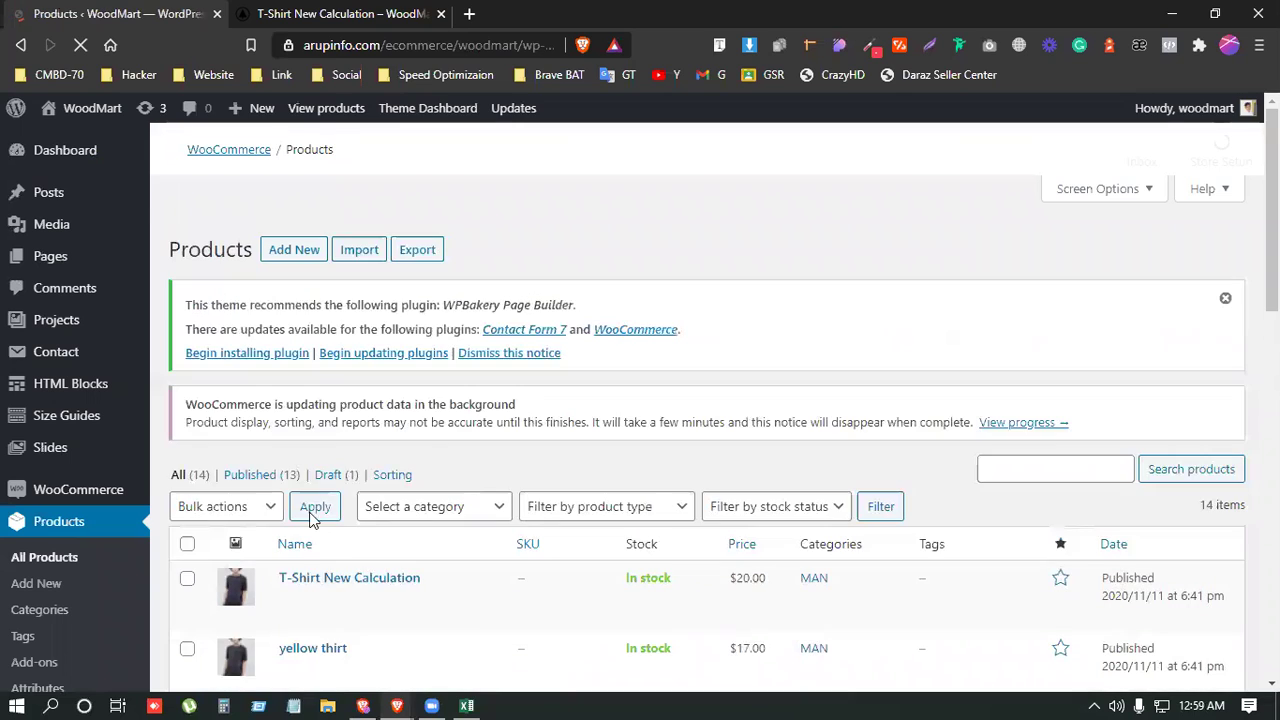
scroll(329, 551, "down", 5)
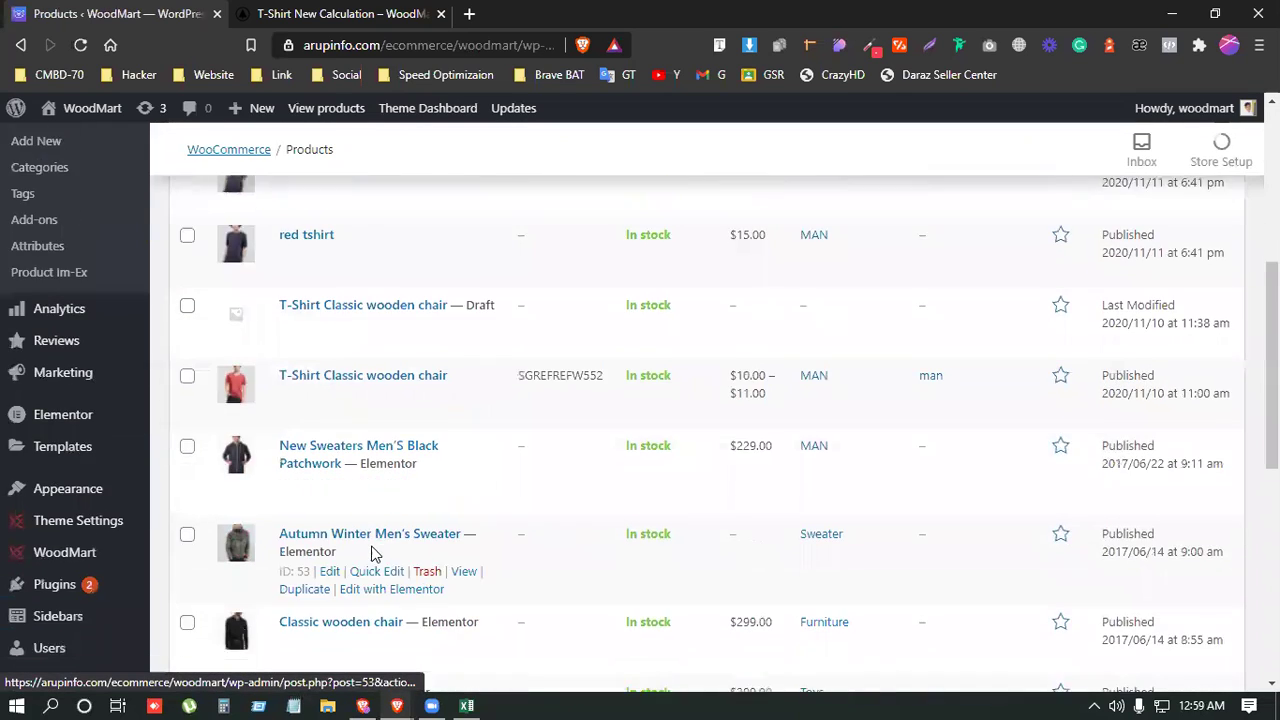
scroll(310, 340, "up", 3)
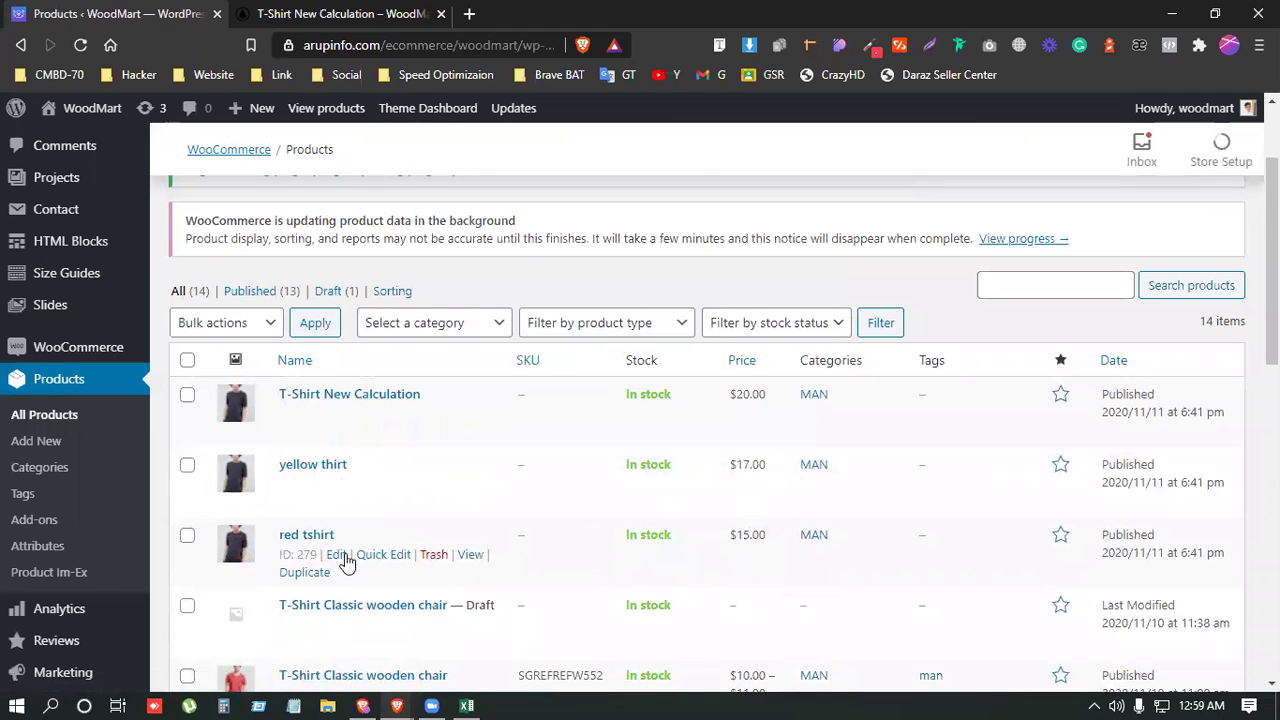
Open the red tshirt product for editing and review its price, product data and categories.
left_click(334, 556)
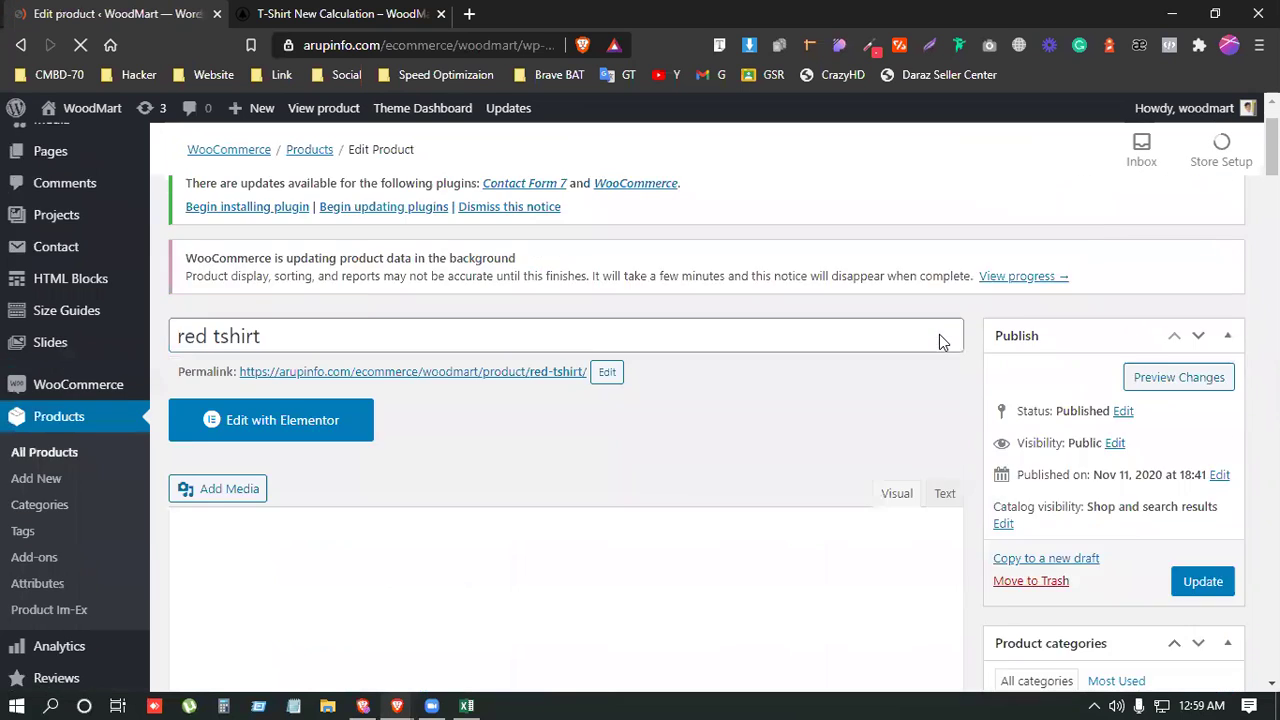
scroll(939, 334, "down", 3)
scroll(931, 406, "down", 3)
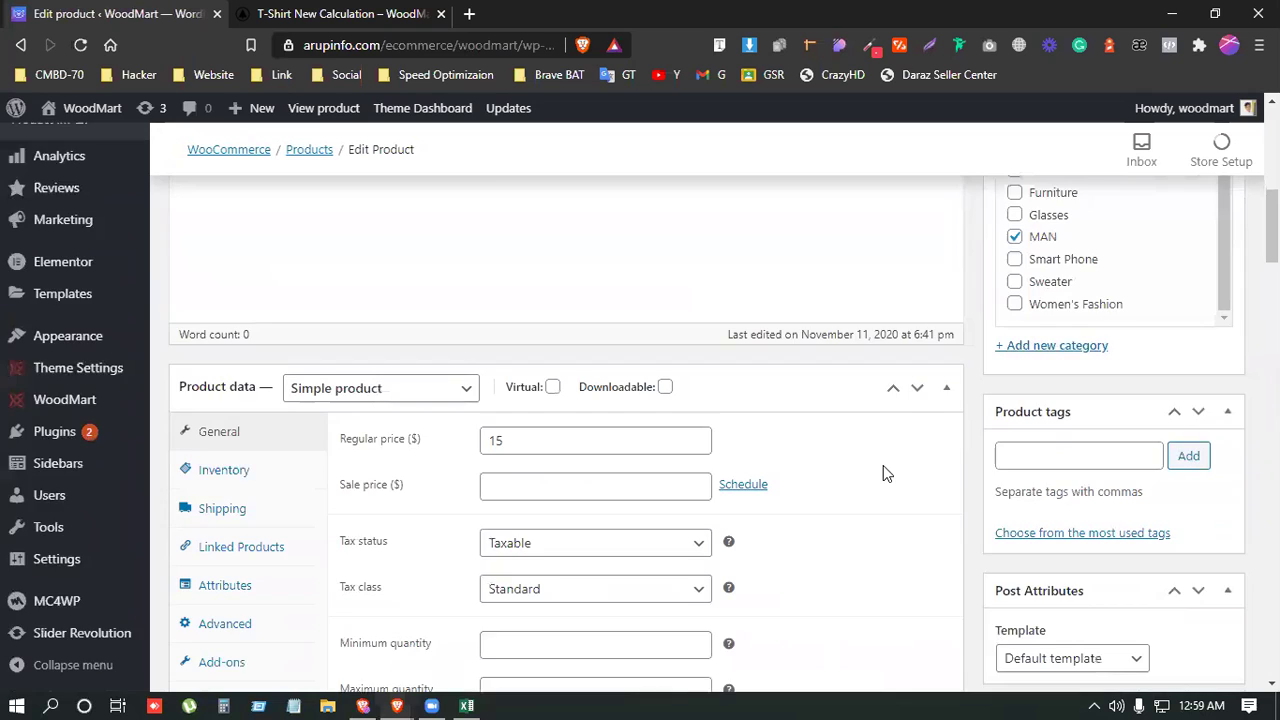
scroll(883, 465, "up", 5)
scroll(1080, 490, "down", 10)
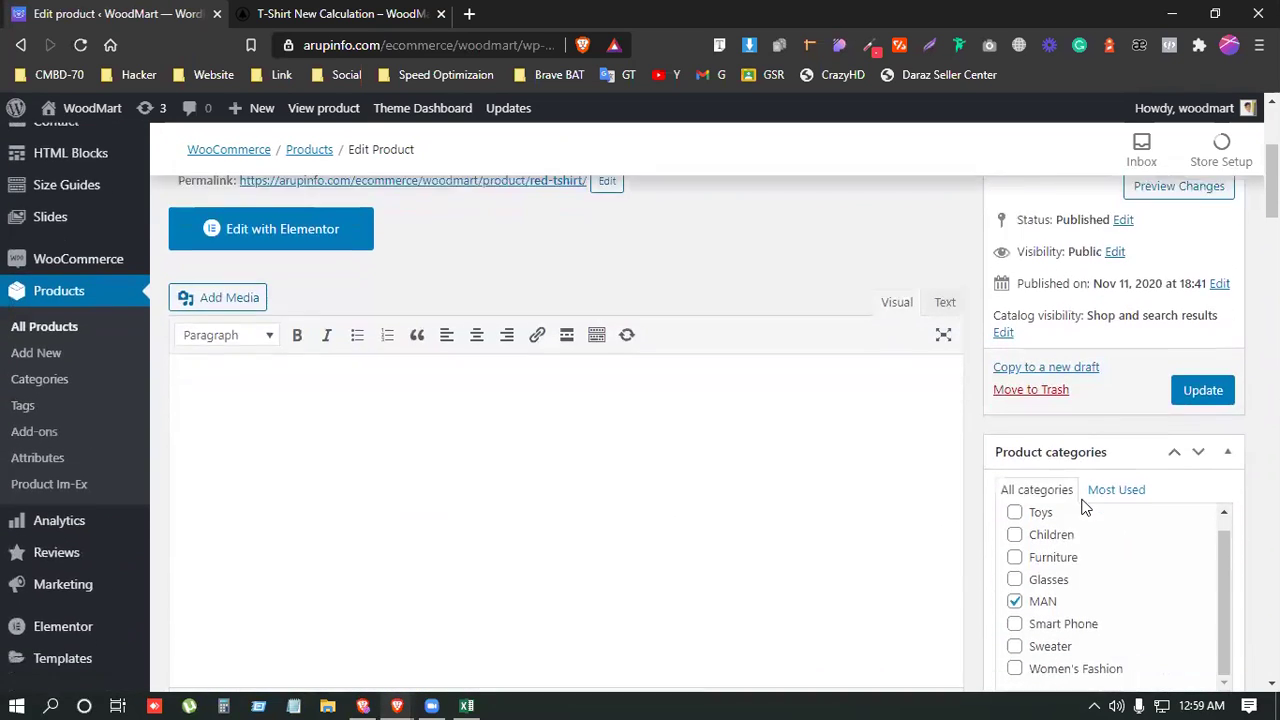
Replace the product image with the red V-neck photo Mens-Standard-Fit-Heathered-Short-Sleeve-V-Neck-T-Shirt01-600x764-1.jpg from the media library.
scroll(1040, 470, "up", 8)
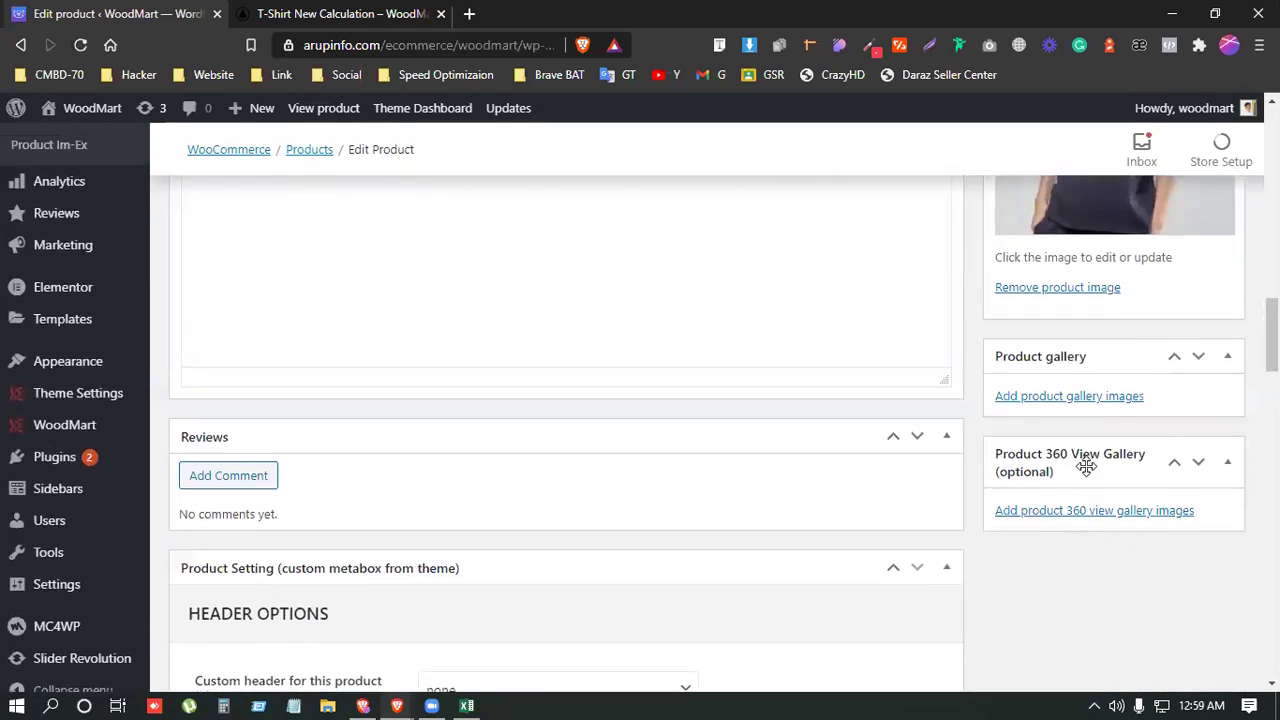
left_click(1105, 430)
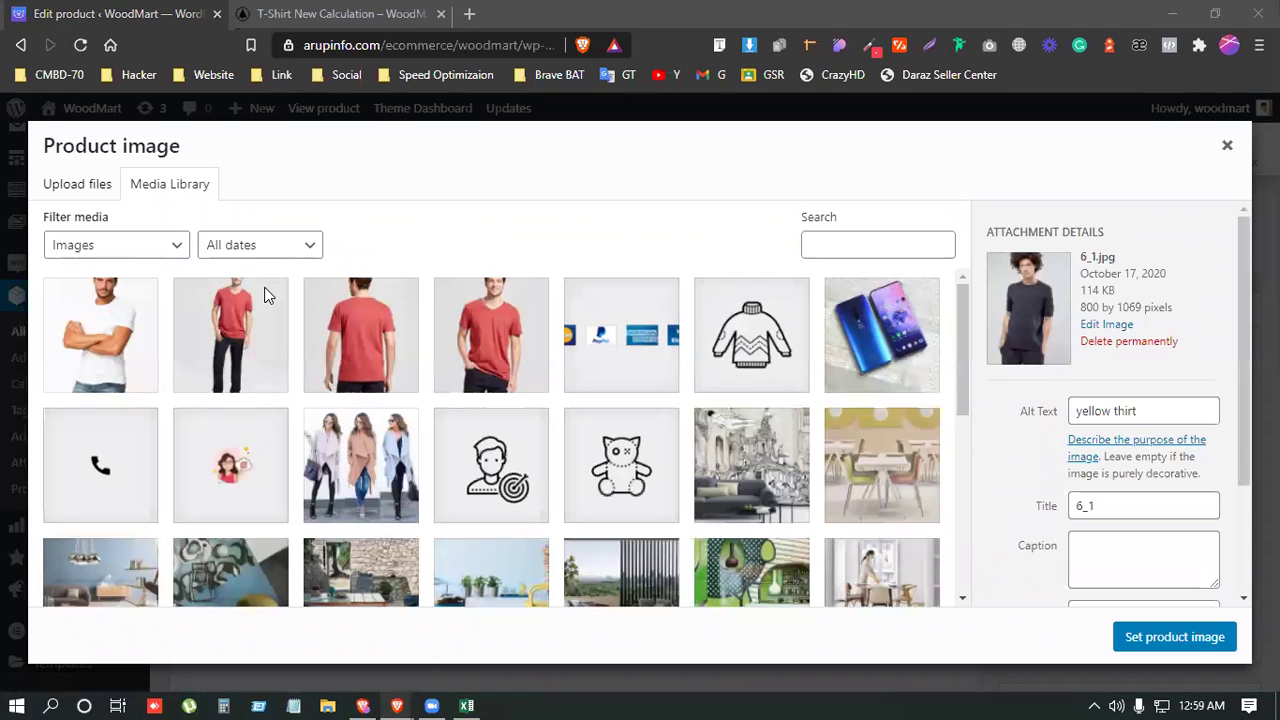
left_click(480, 347)
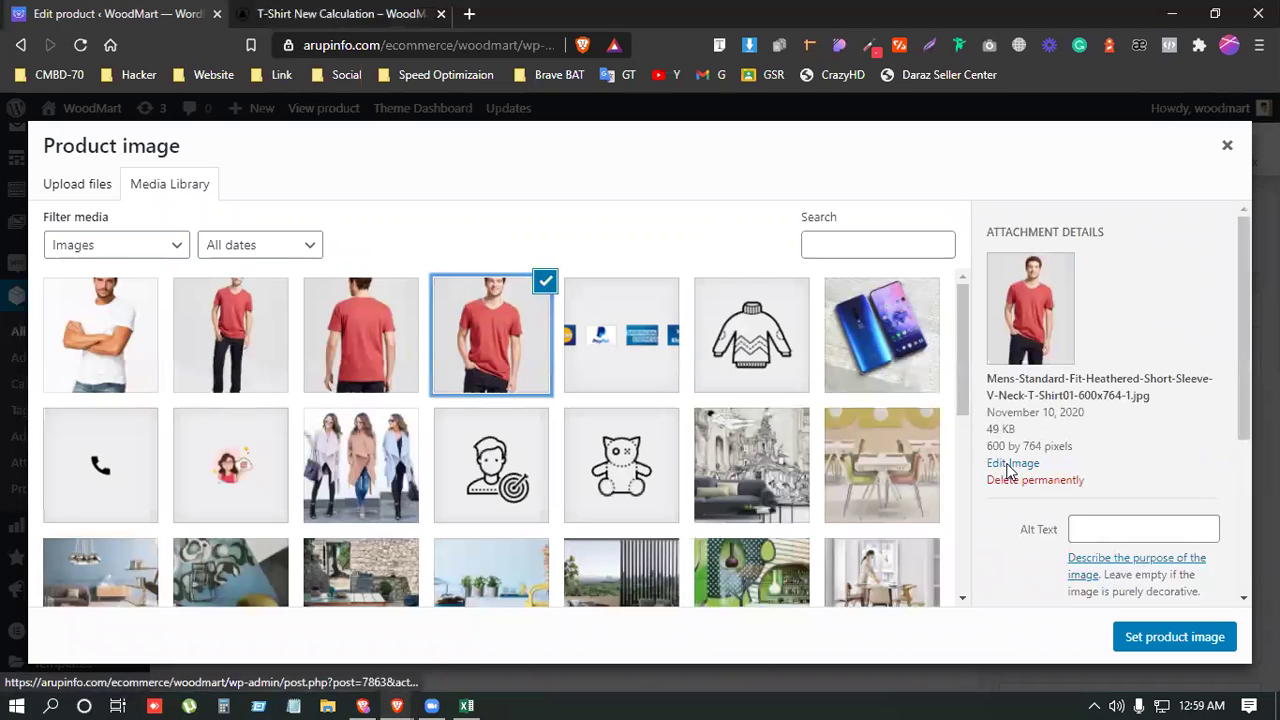
left_click(1157, 637)
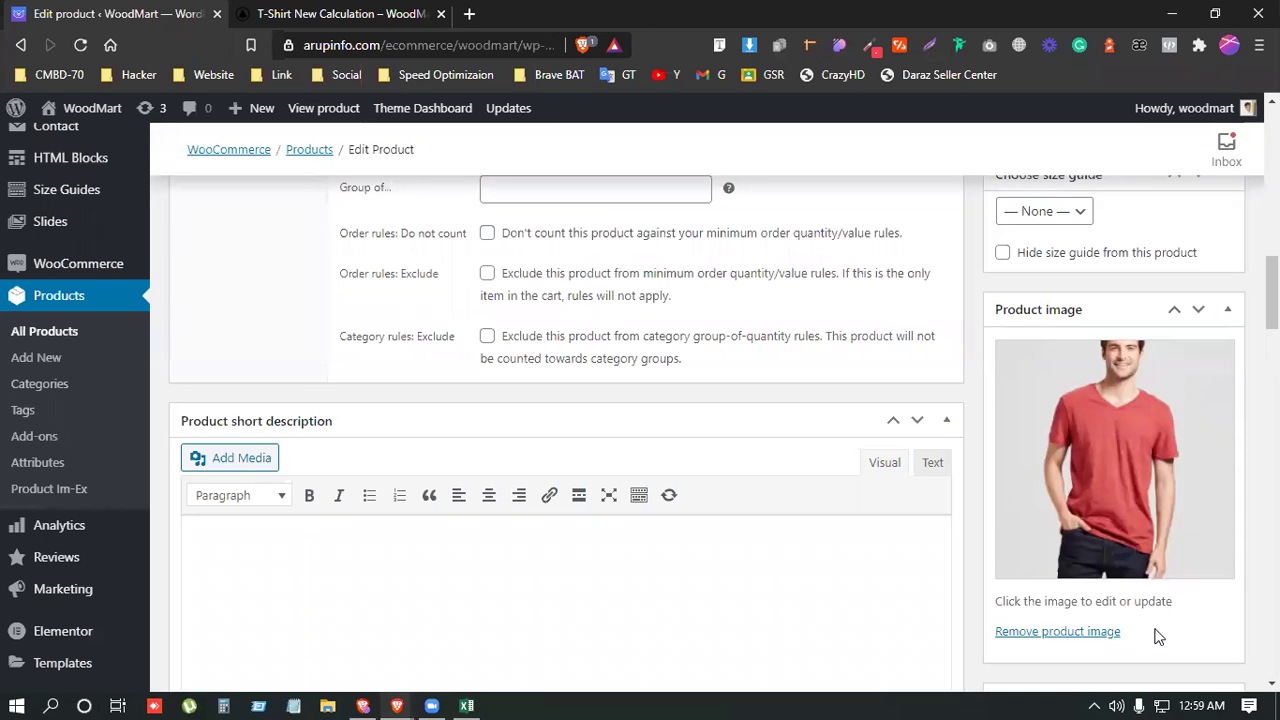
Update the red tshirt product to save its new image.
scroll(1003, 597, "up", 15)
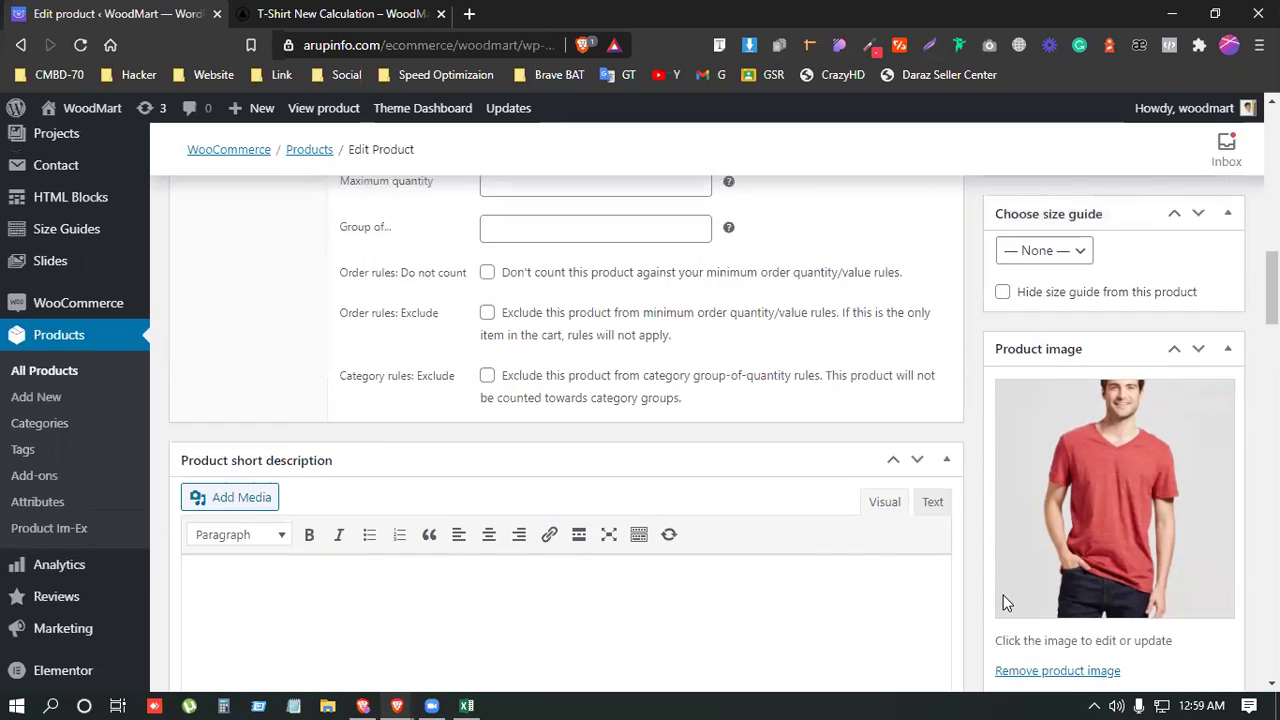
scroll(1111, 549, "down", 1)
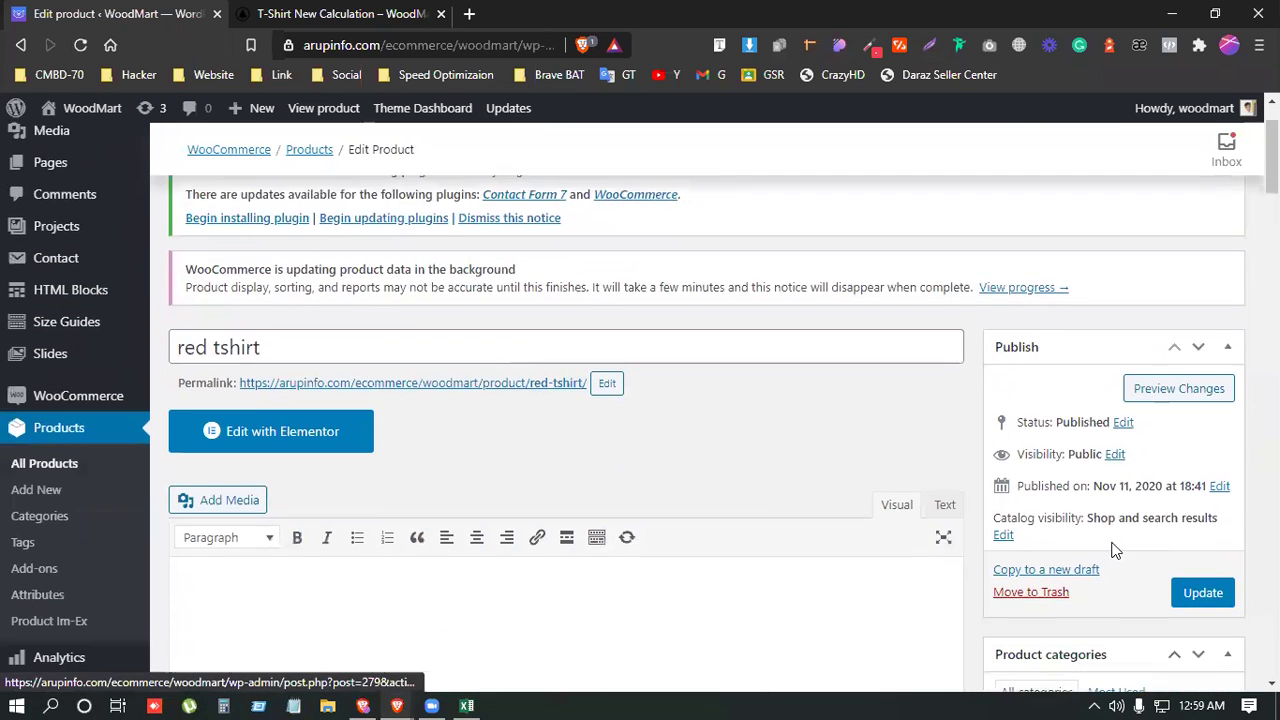
left_click(1184, 550)
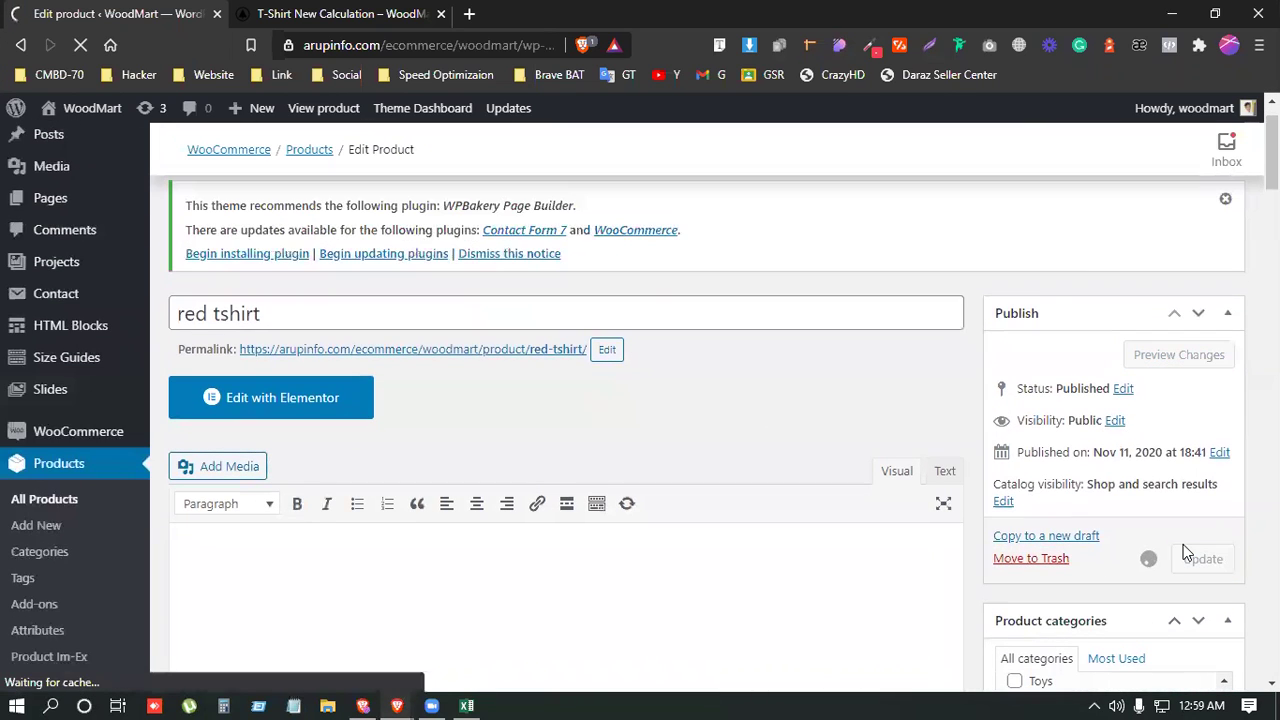